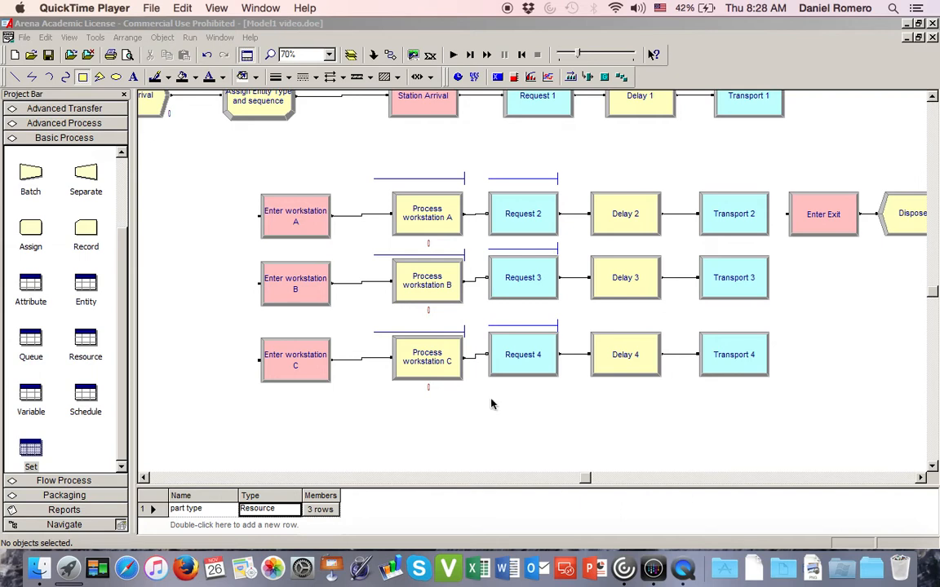
- Draw a wide rectangle in the empty area below the workstation C flow and fill it with white
{"action": "left_click", "coordinate": [936, 466]}
{"action": "scroll", "coordinate": [936, 465], "scroll_direction": "down", "scroll_amount": 5}
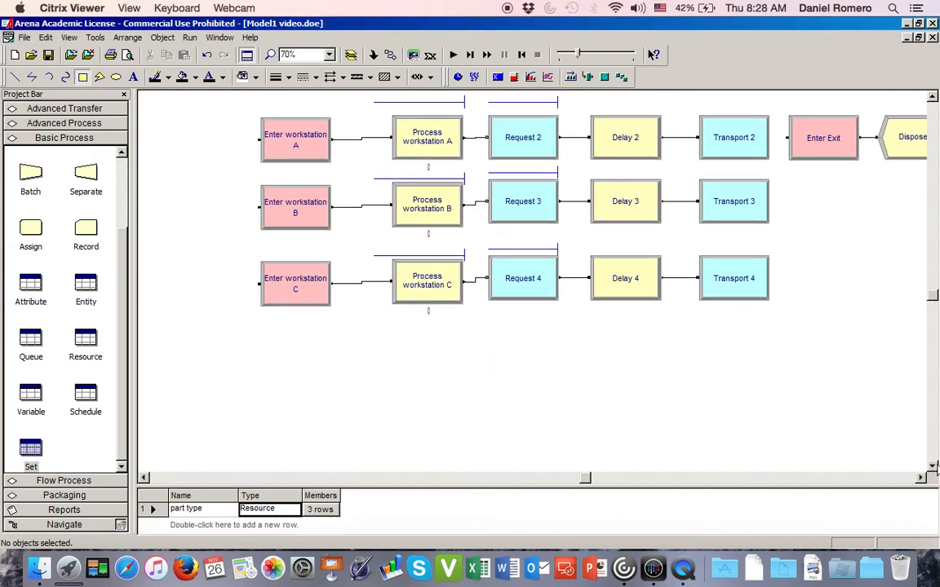
{"action": "scroll", "coordinate": [936, 465], "scroll_direction": "down", "scroll_amount": 1}
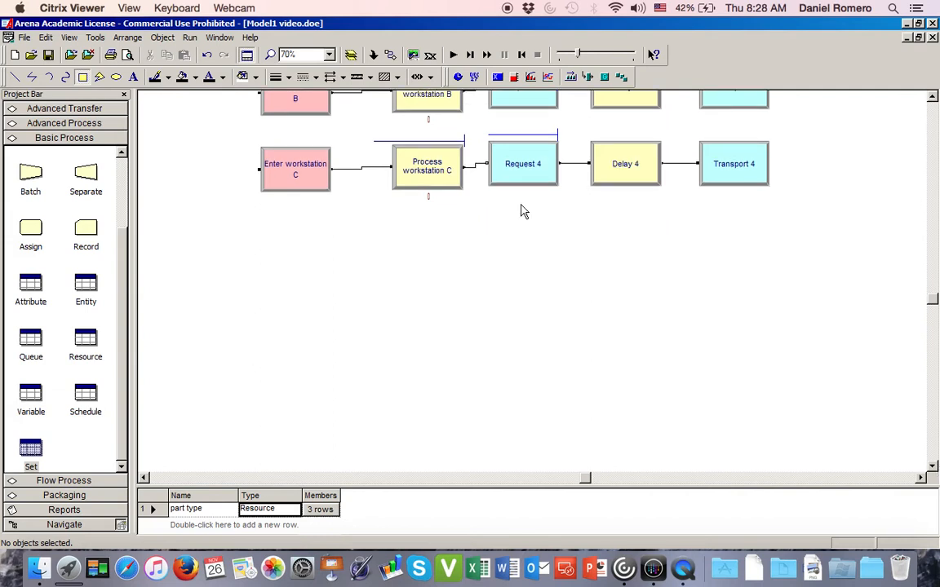
{"action": "left_click", "coordinate": [82, 77]}
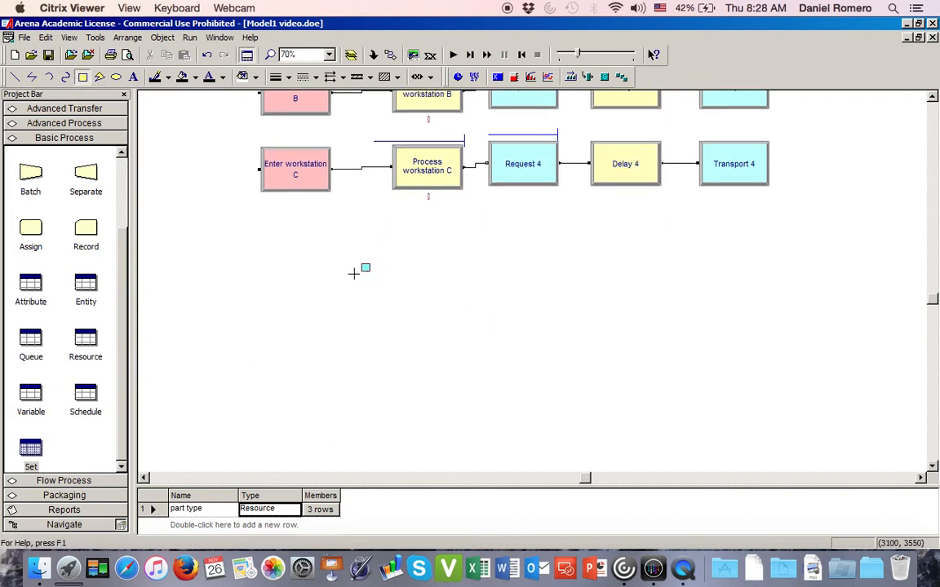
{"action": "mouse_move", "coordinate": [341, 269]}
{"action": "left_mouse_down"}
{"action": "mouse_move", "coordinate": [685, 388]}
{"action": "mouse_move", "coordinate": [209, 237]}
{"action": "mouse_move", "coordinate": [694, 453]}
{"action": "mouse_move", "coordinate": [681, 374]}
{"action": "mouse_move", "coordinate": [692, 390]}
{"action": "left_mouse_up"}
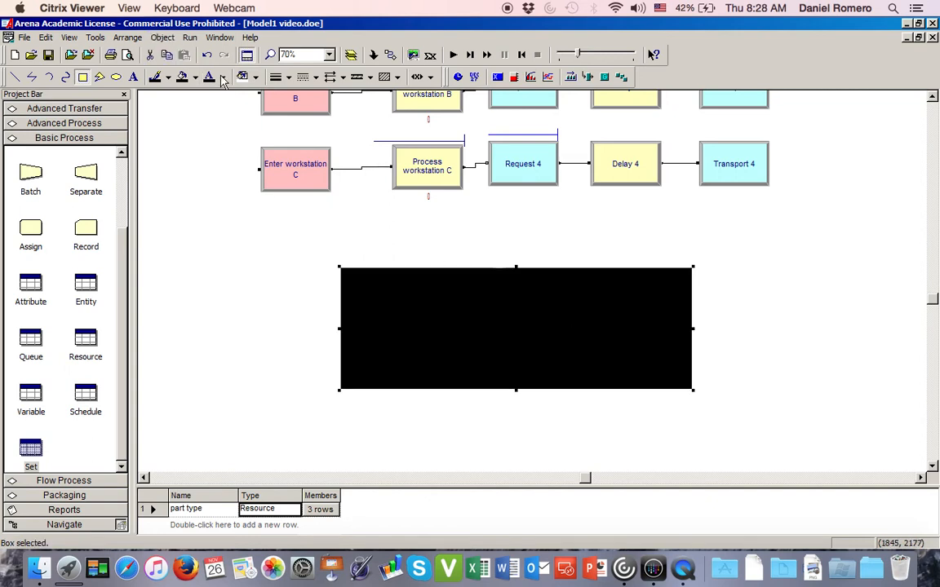
{"action": "left_click", "coordinate": [194, 77]}
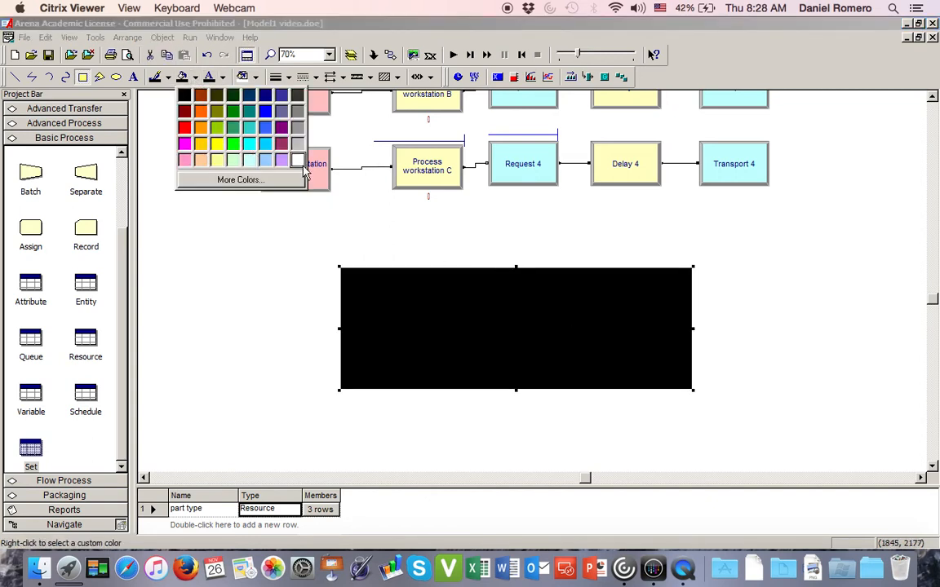
{"action": "left_click", "coordinate": [271, 152]}
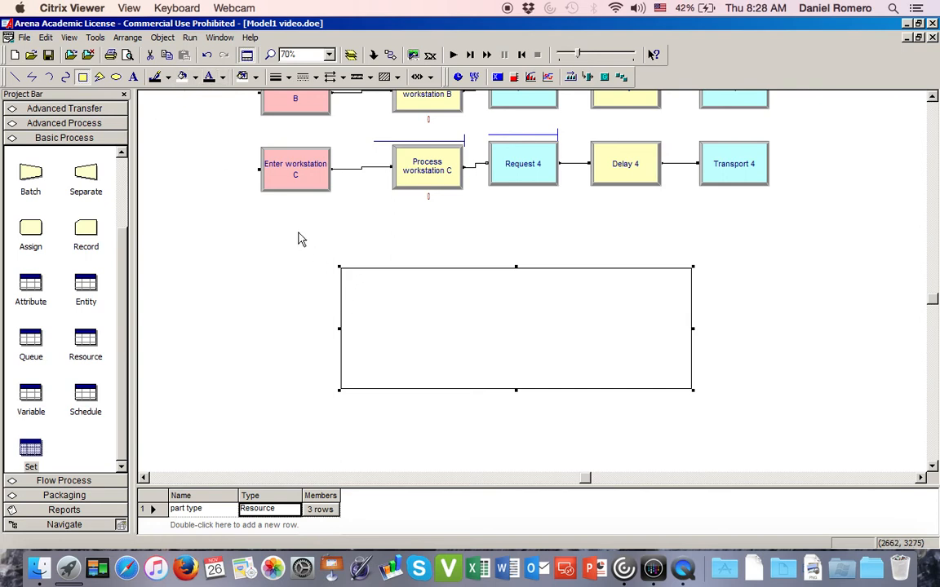
- Draw a larger rectangle enclosing the first one and send it to the back
{"action": "left_click", "coordinate": [82, 76]}
{"action": "mouse_move", "coordinate": [296, 244]}
{"action": "left_mouse_down"}
{"action": "mouse_move", "coordinate": [523, 410]}
{"action": "mouse_move", "coordinate": [750, 422]}
{"action": "left_mouse_up"}
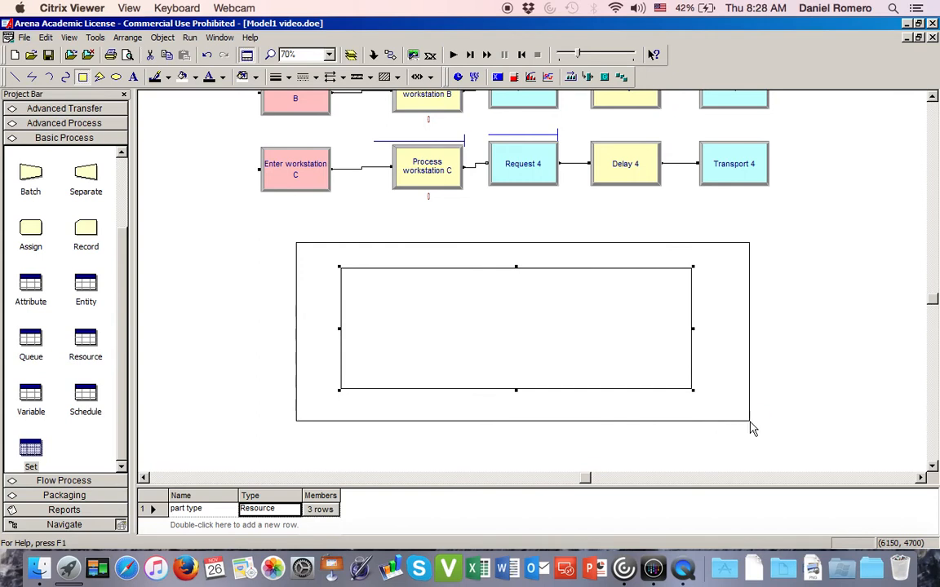
{"action": "right_click", "coordinate": [306, 258]}
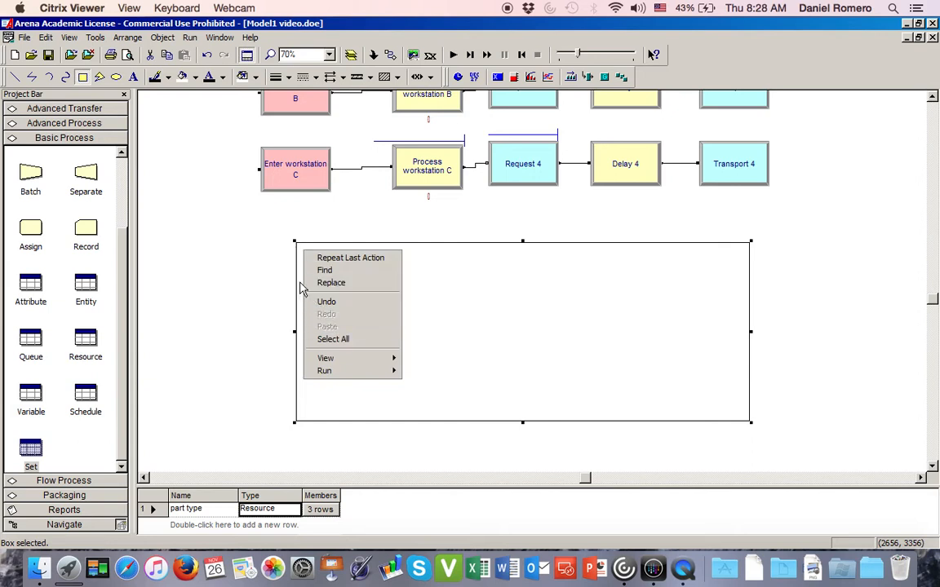
{"action": "left_click", "coordinate": [302, 290]}
{"action": "right_click", "coordinate": [302, 290]}
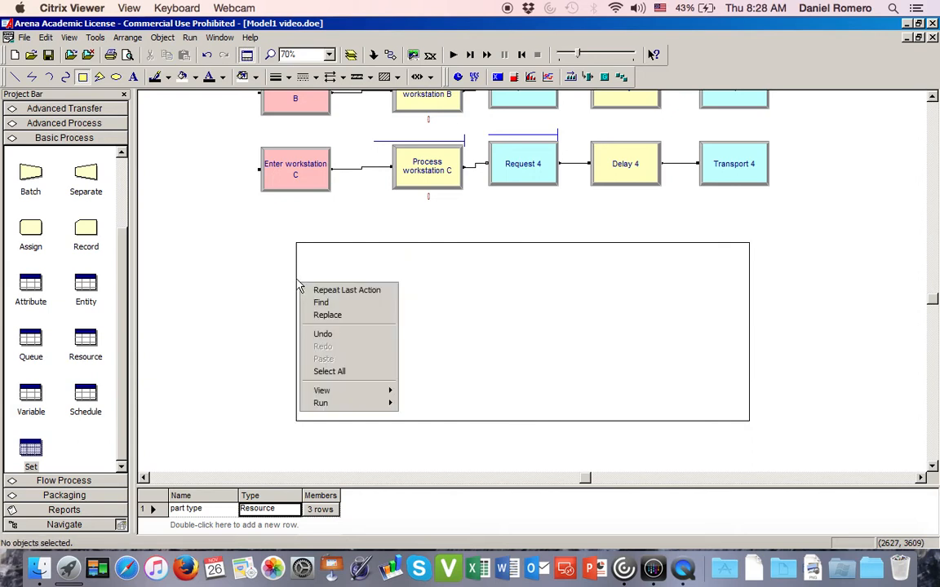
{"action": "left_click", "coordinate": [299, 287]}
{"action": "right_click", "coordinate": [299, 286]}
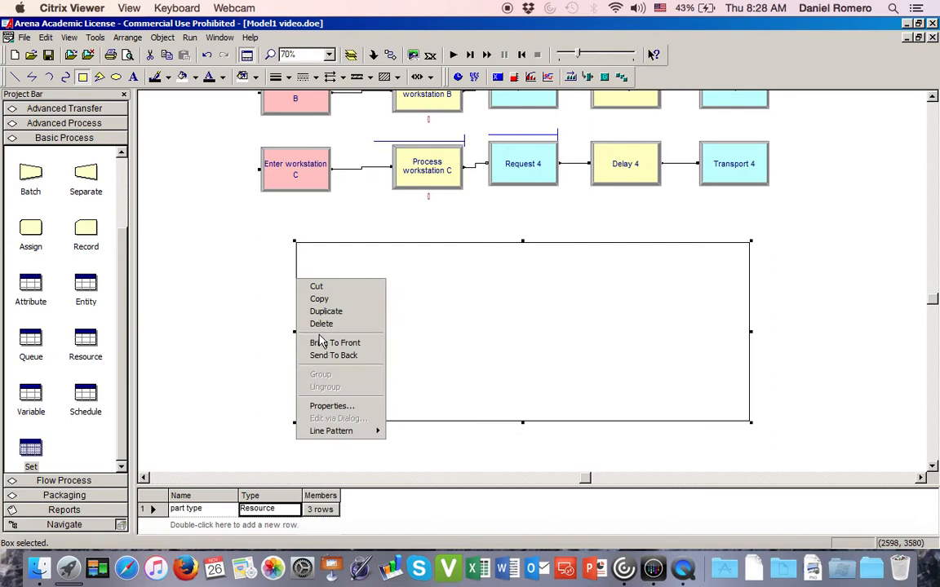
{"action": "left_click", "coordinate": [330, 356]}
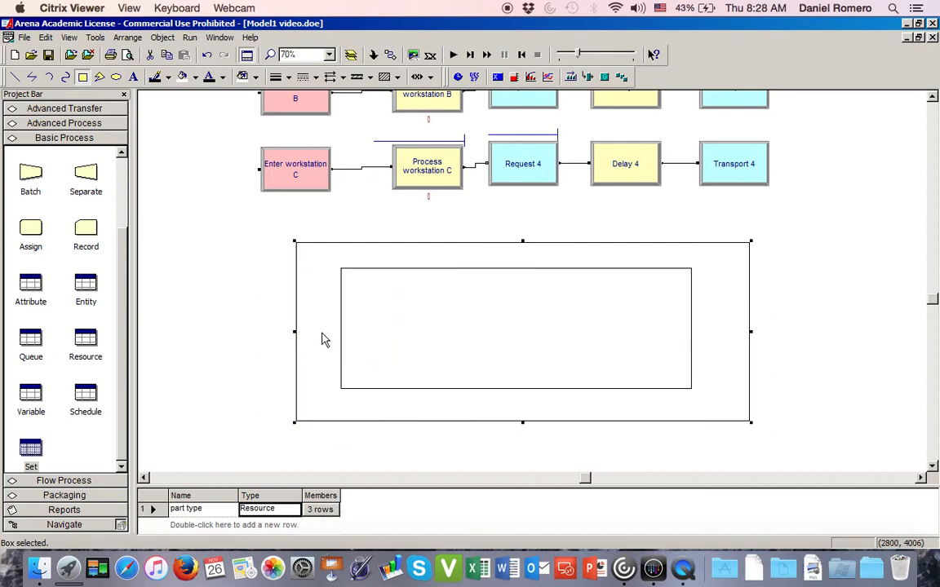
{"action": "left_click", "coordinate": [287, 317]}
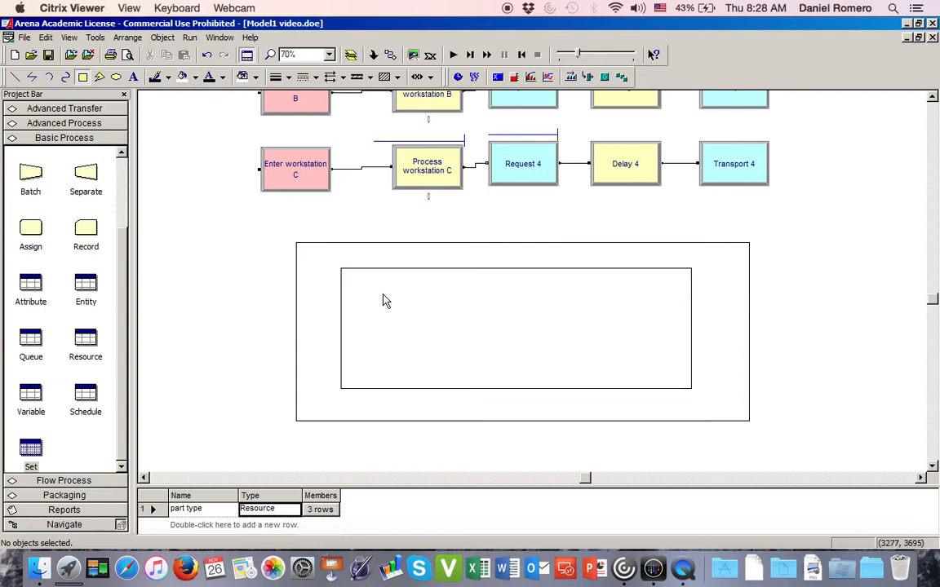
- Enable the Animate Transfer tools and place a parking station for Arrival st just outside the outer rectangle's left edge
{"action": "right_click", "coordinate": [661, 83]}
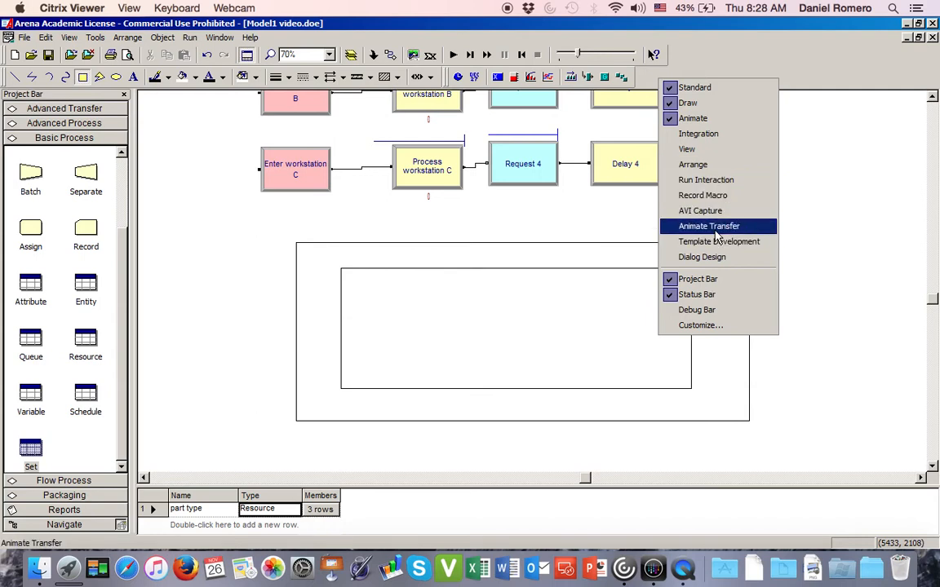
{"action": "left_click", "coordinate": [708, 226]}
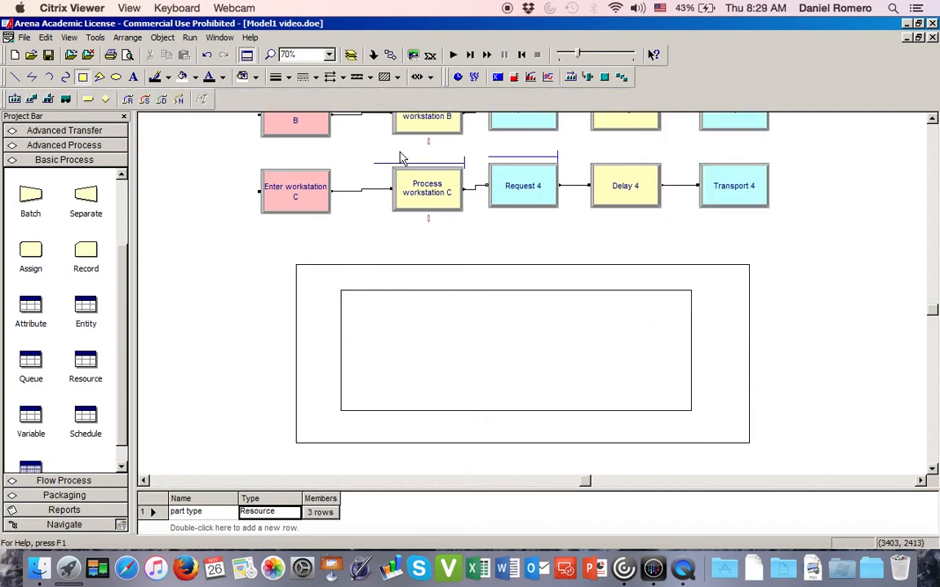
{"action": "left_click", "coordinate": [88, 99]}
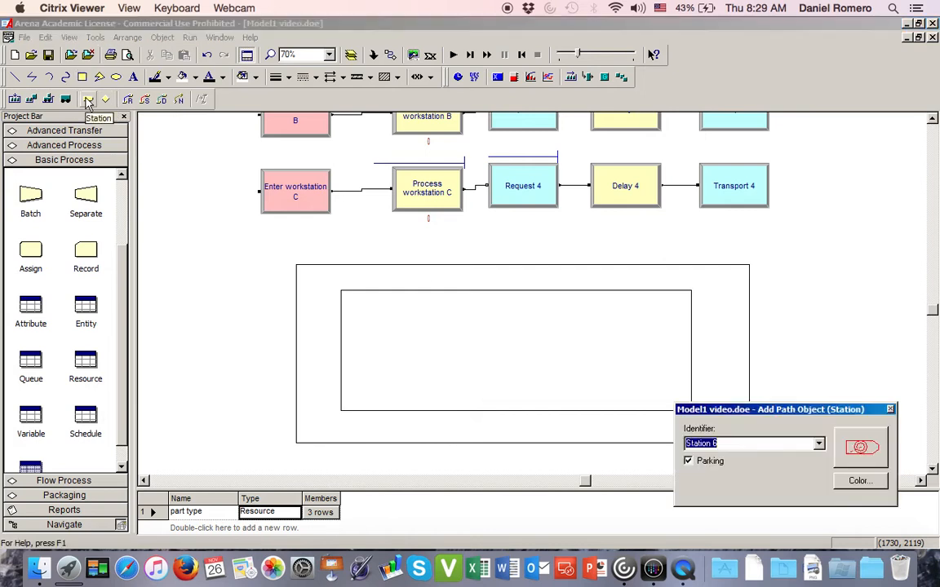
{"action": "left_click", "coordinate": [819, 444]}
{"action": "left_click", "coordinate": [787, 461]}
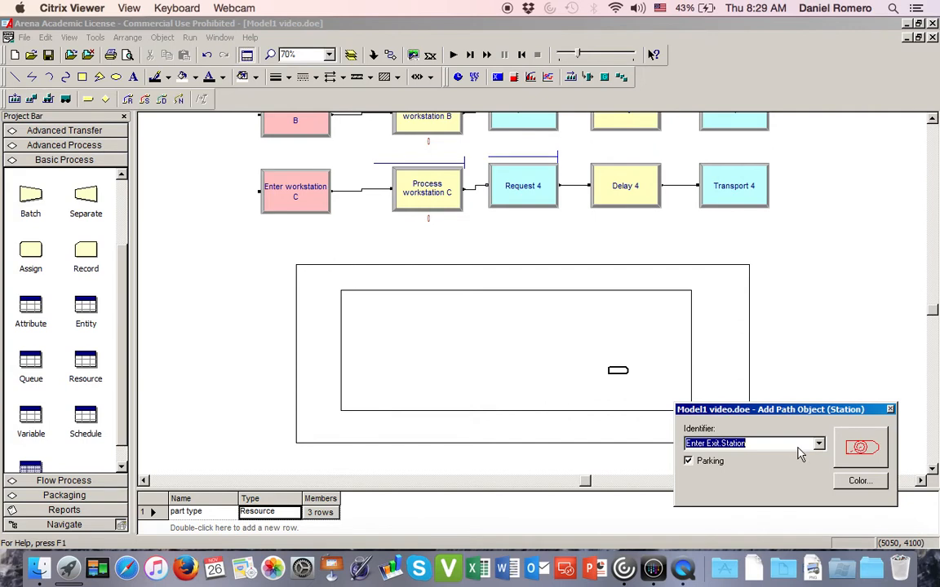
{"action": "scroll", "coordinate": [816, 446], "scroll_direction": "up", "scroll_amount": 1}
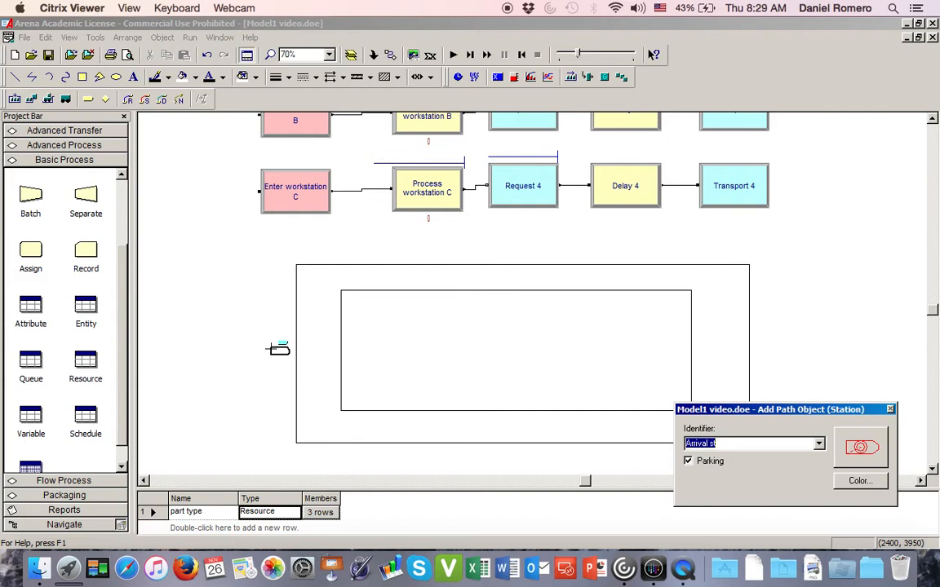
{"action": "left_click", "coordinate": [277, 351]}
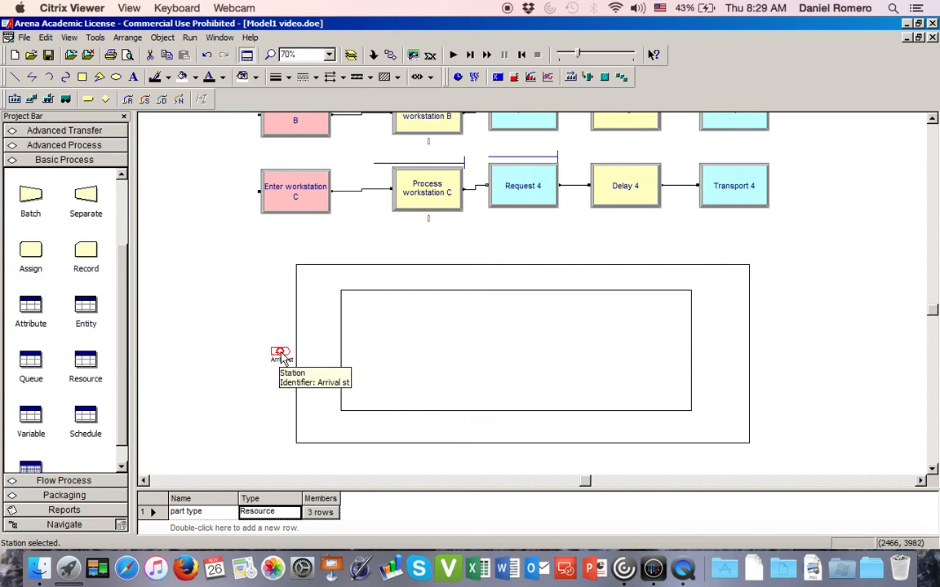
{"action": "mouse_move", "coordinate": [280, 352]}
{"action": "left_mouse_down"}
{"action": "mouse_move", "coordinate": [277, 339]}
{"action": "mouse_move", "coordinate": [283, 353]}
{"action": "left_mouse_up"}
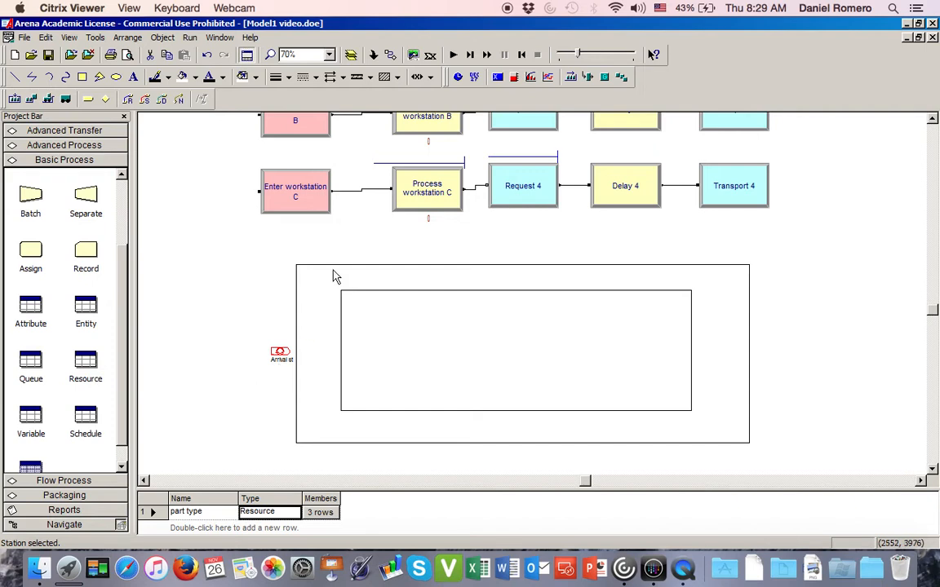
{"action": "left_click", "coordinate": [434, 227]}
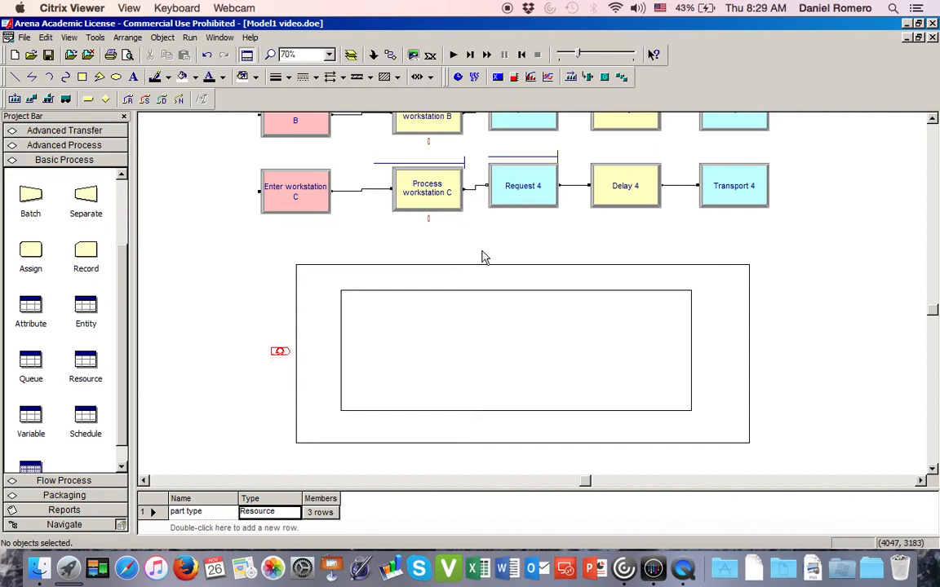
- Place a station for Enter workstation A.Station above the left part of the outer rectangle's upper edge
{"action": "left_click", "coordinate": [88, 99]}
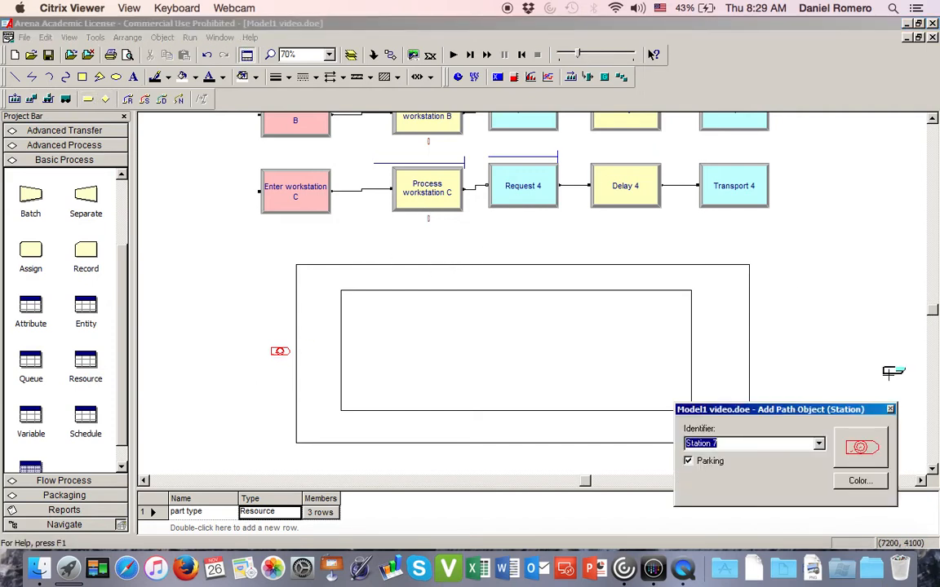
{"action": "left_click", "coordinate": [819, 443]}
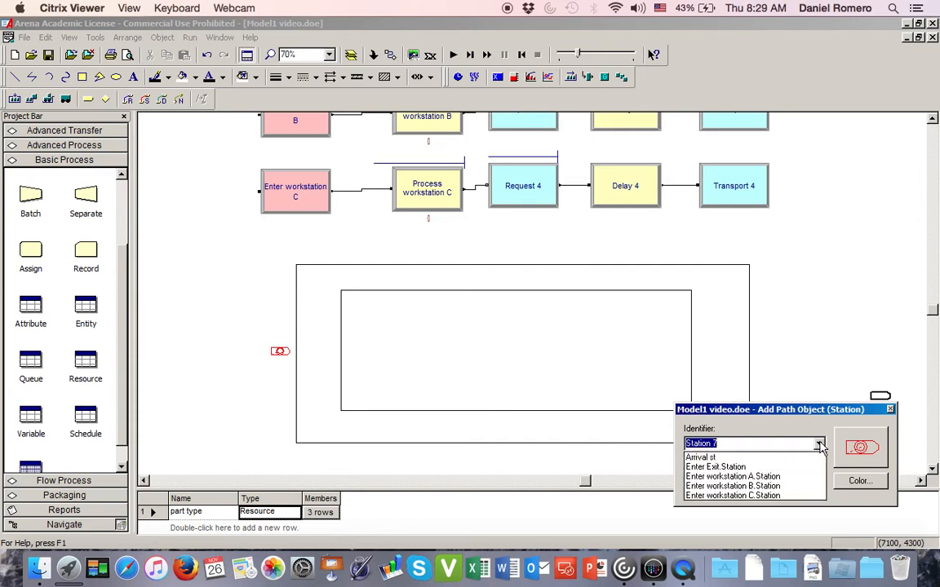
{"action": "left_click", "coordinate": [795, 480]}
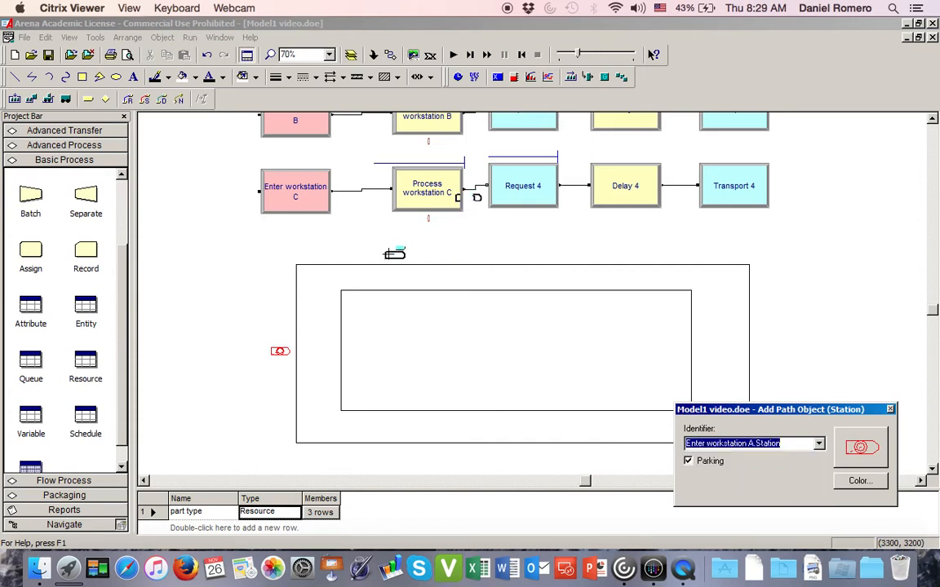
{"action": "left_click", "coordinate": [418, 254]}
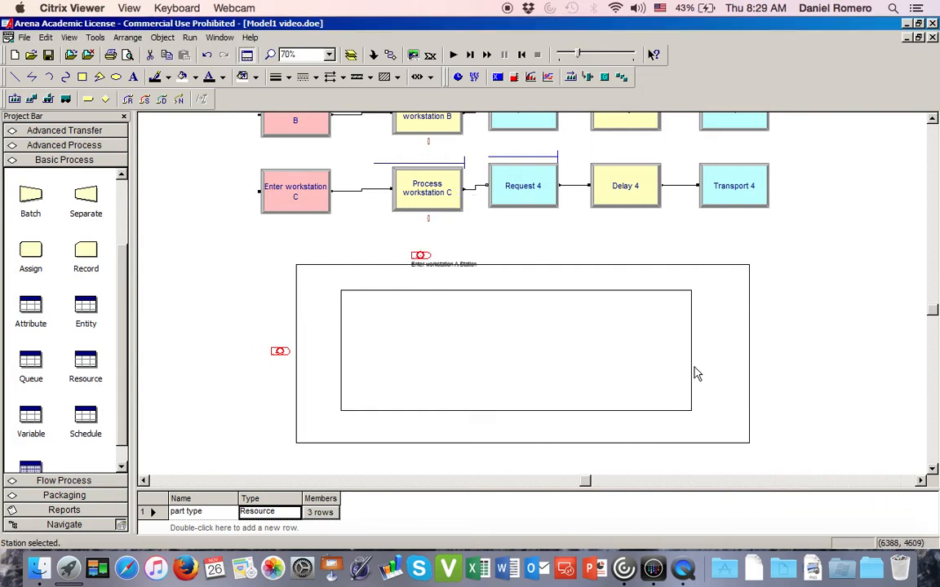
- Place a station for Enter workstation B.Station above the right part of the outer rectangle's upper edge
{"action": "left_click", "coordinate": [67, 98]}
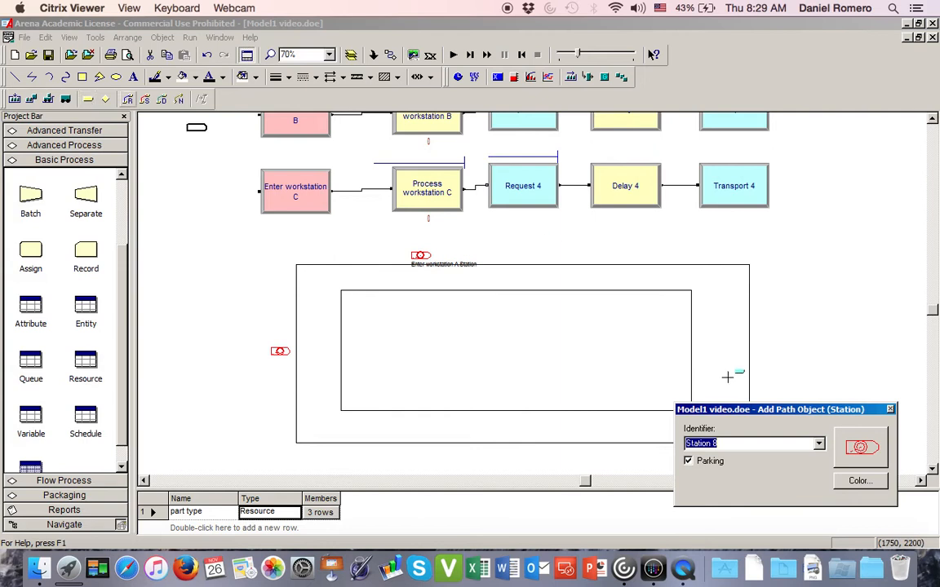
{"action": "left_click", "coordinate": [817, 445]}
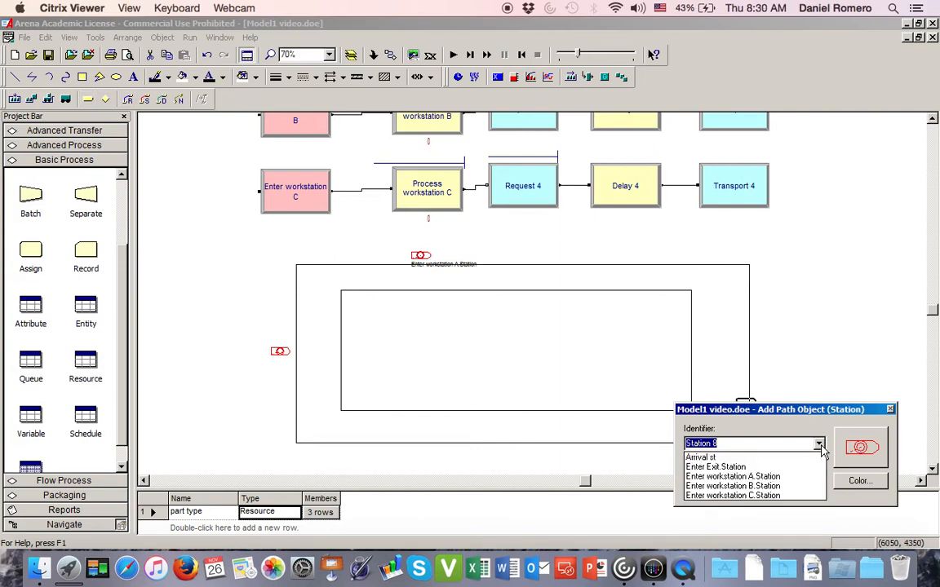
{"action": "left_click", "coordinate": [785, 487]}
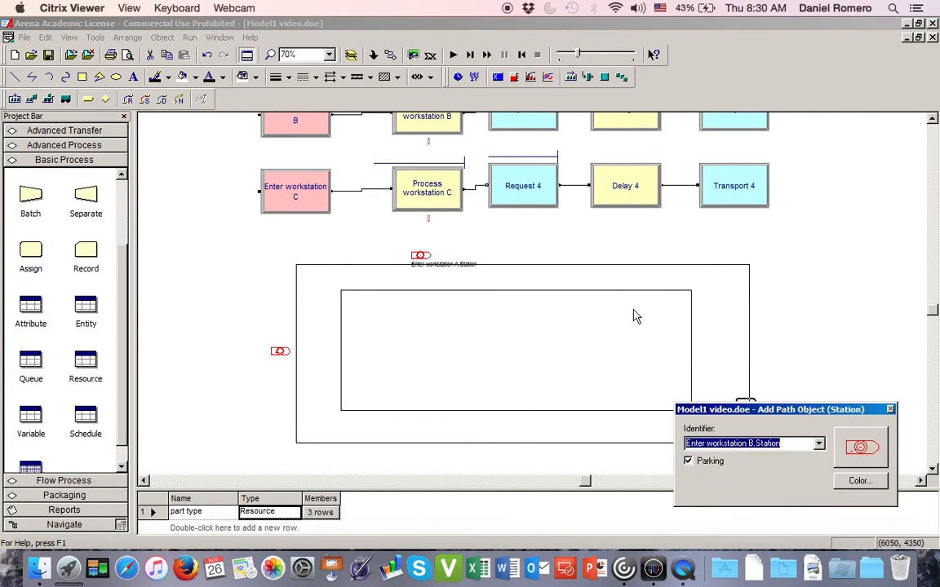
{"action": "left_click", "coordinate": [636, 253]}
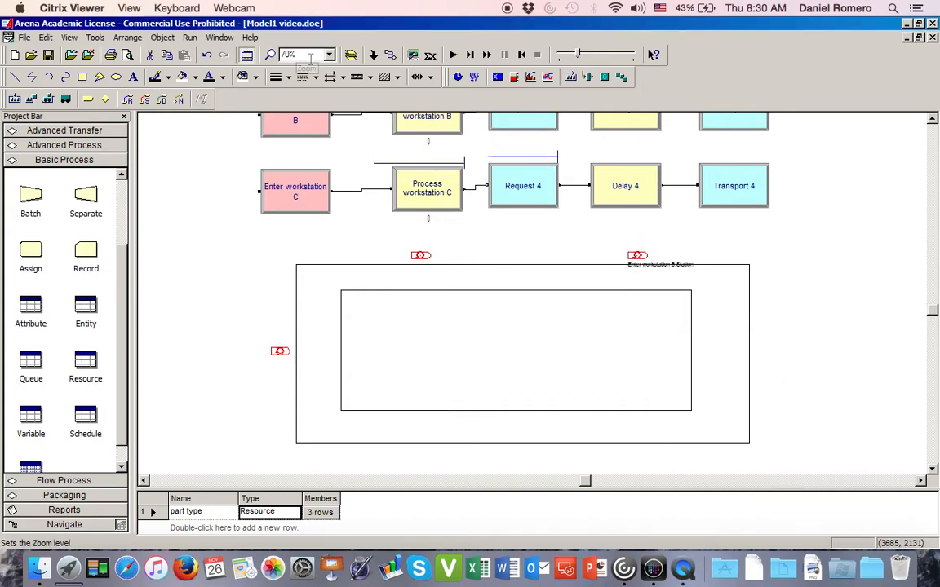
- Place a station below the middle of the outer rectangle's lower edge and set its identifier to Enter workstation C.Station
{"action": "left_click", "coordinate": [89, 98]}
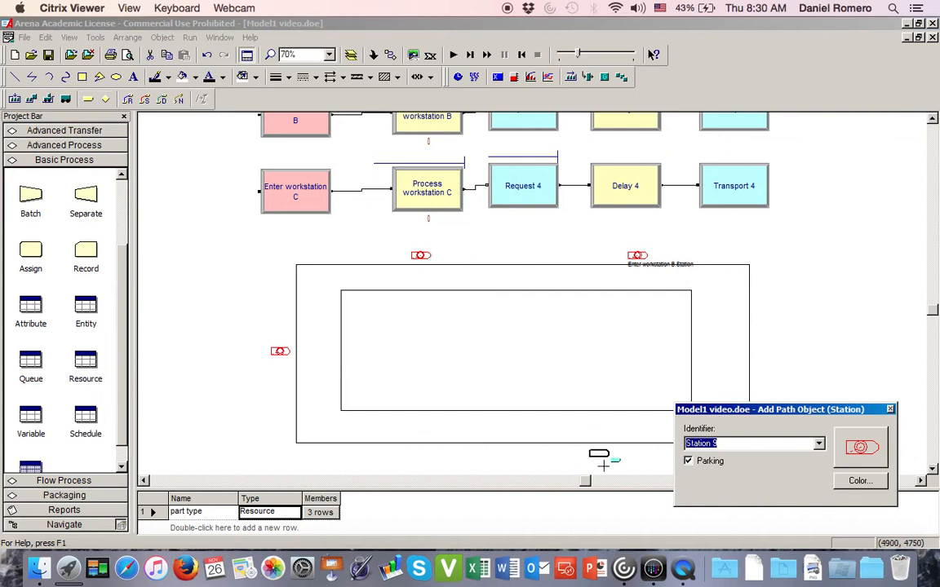
{"action": "left_click", "coordinate": [528, 453]}
{"action": "double_click", "coordinate": [528, 455]}
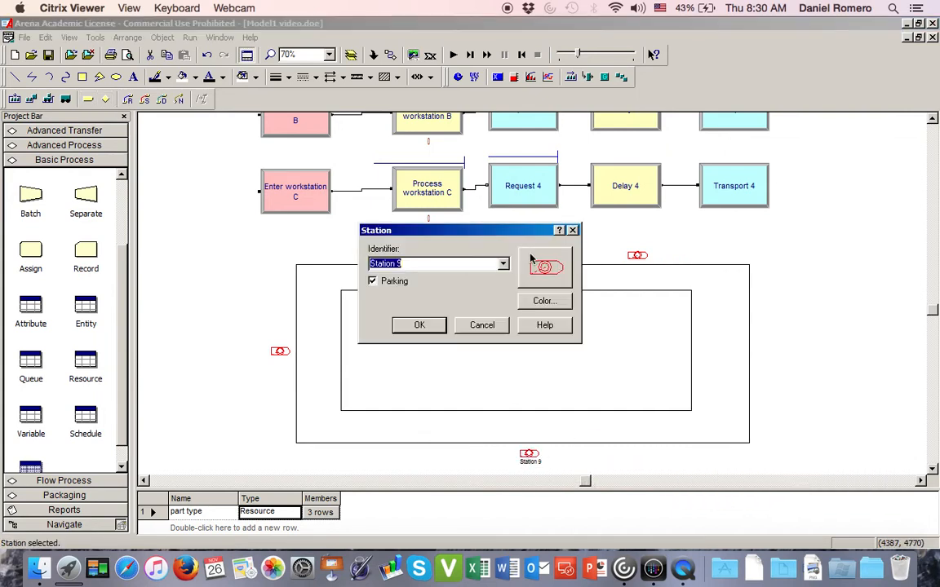
{"action": "left_click", "coordinate": [501, 267]}
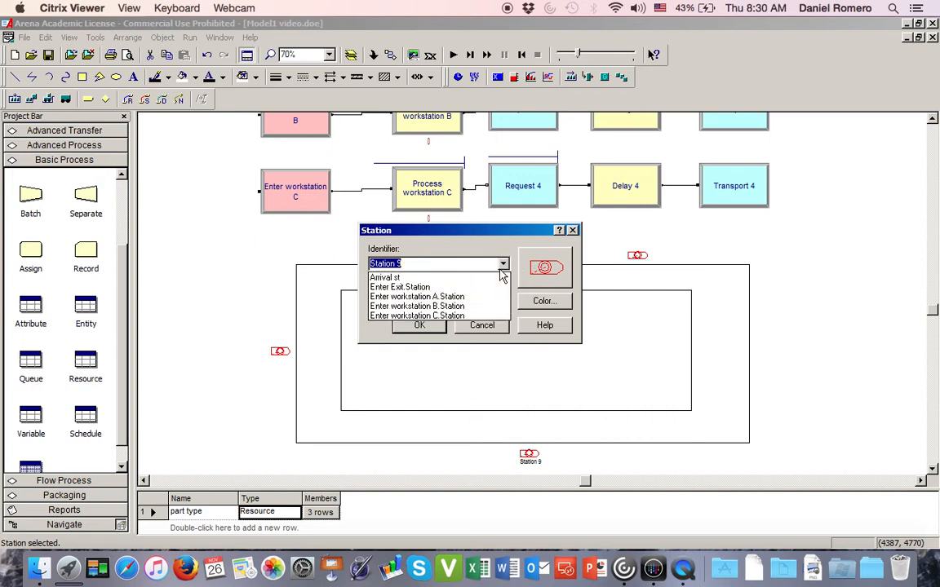
{"action": "left_click", "coordinate": [457, 317]}
{"action": "left_click", "coordinate": [423, 325]}
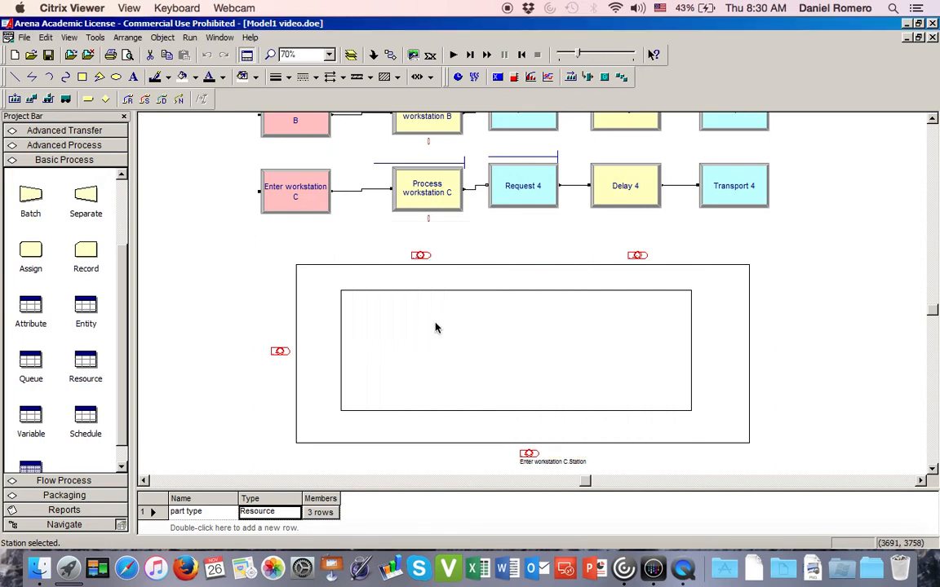
- Place a station for Enter Exit.Station just outside the outer rectangle's right edge
{"action": "left_click", "coordinate": [88, 99]}
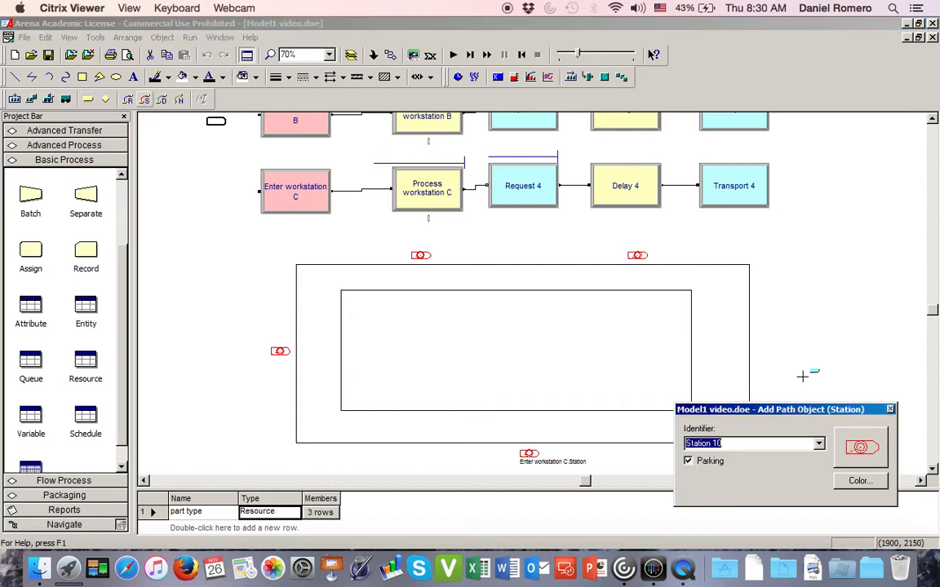
{"action": "left_click", "coordinate": [818, 443]}
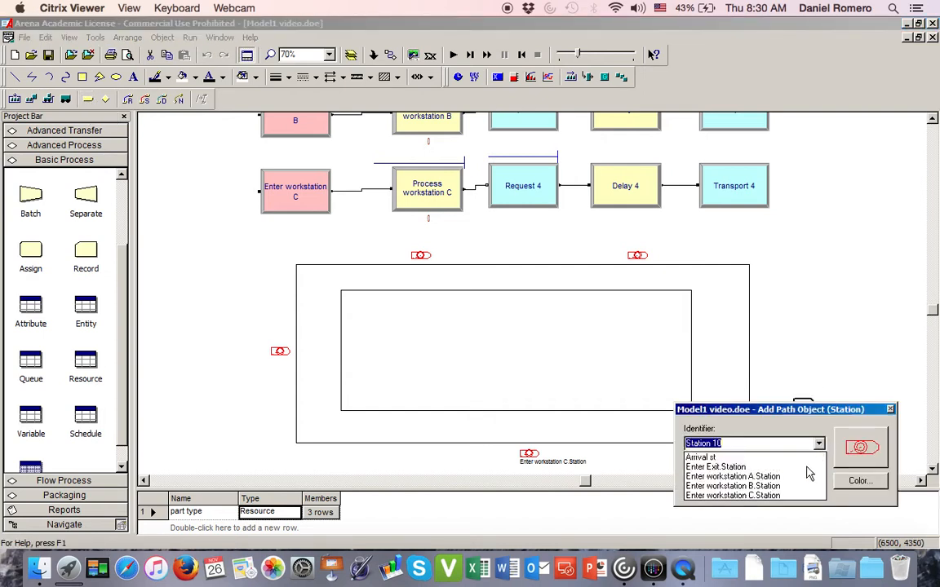
{"action": "left_click", "coordinate": [785, 469]}
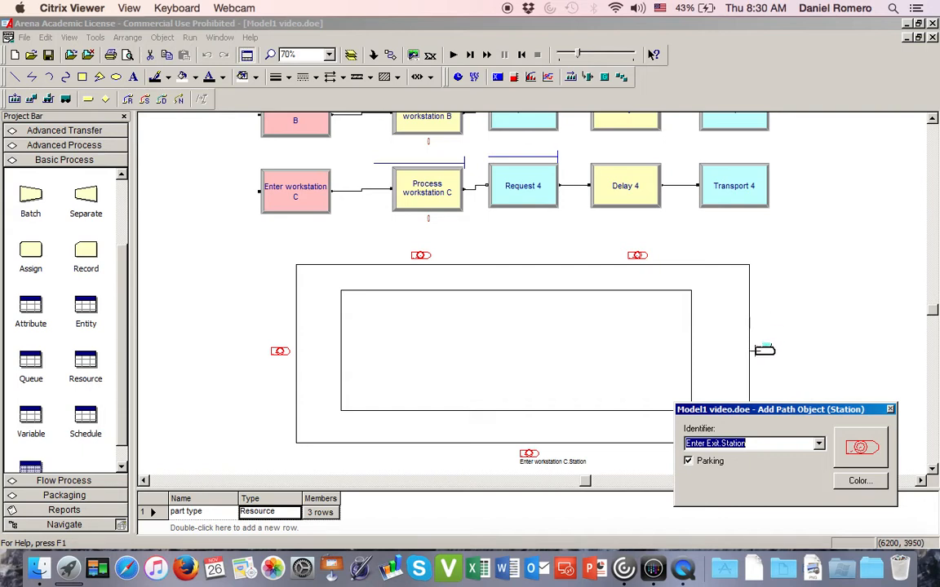
{"action": "left_click", "coordinate": [764, 350]}
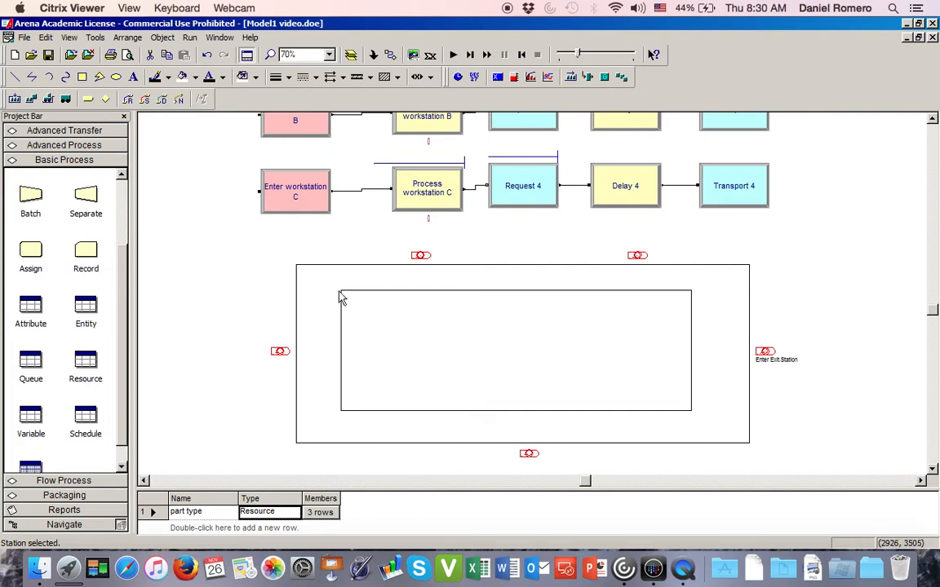
{"action": "scroll", "coordinate": [341, 298], "scroll_direction": "down", "scroll_amount": 1}
{"action": "scroll", "coordinate": [341, 298], "scroll_direction": "down", "scroll_amount": 1}
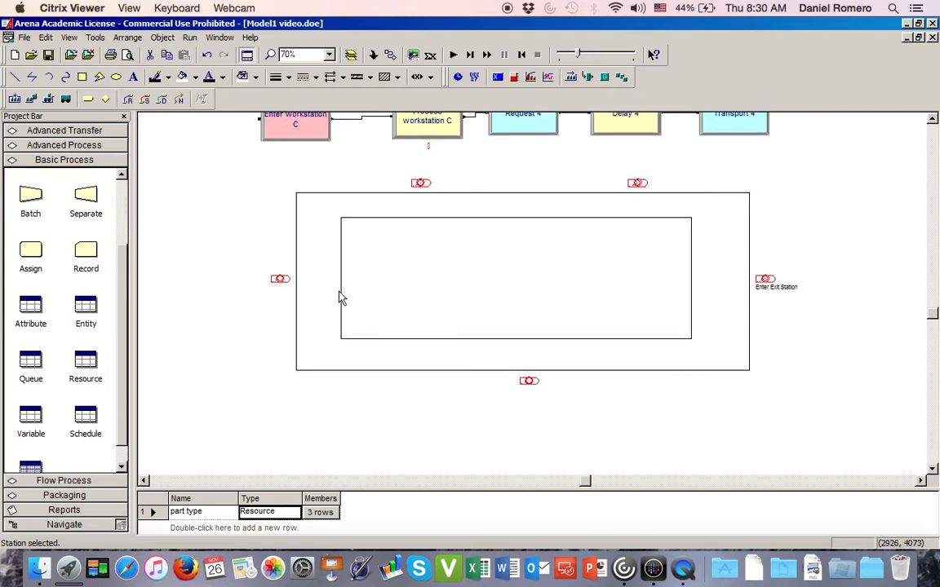
- Move the whole layout, both rectangles and all five stations, further down from the workstation C modules
{"action": "left_click_drag", "start_coordinate": [238, 167], "coordinate": [824, 427]}
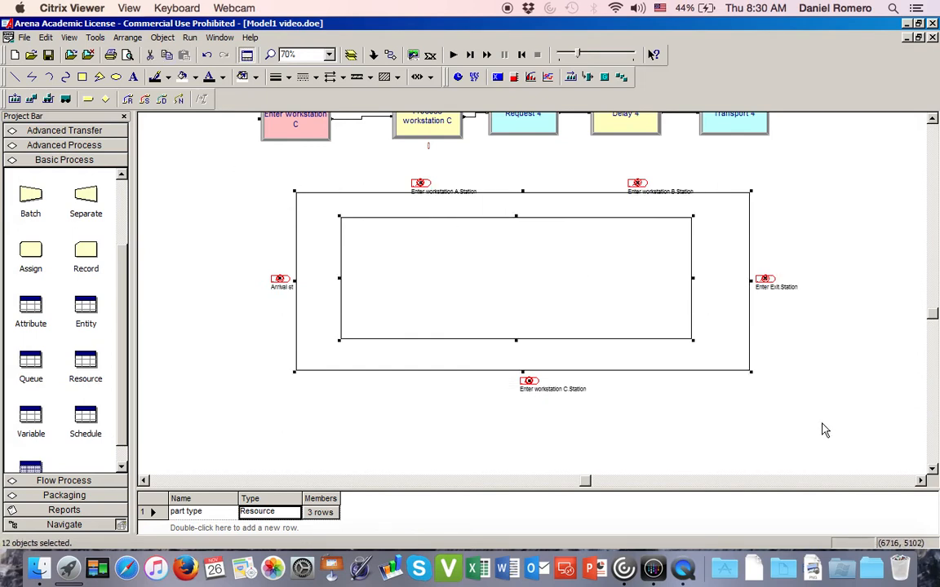
{"action": "left_click_drag", "start_coordinate": [640, 188], "coordinate": [654, 232]}
{"action": "left_click", "coordinate": [774, 224]}
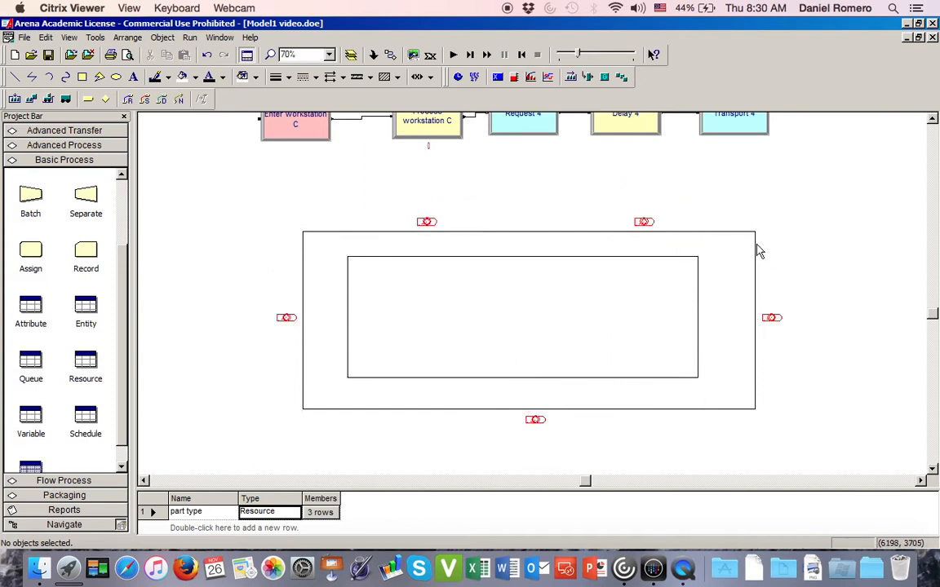
- Start a new resource picture and browse the Libraries location for another picture library file
{"action": "scroll", "coordinate": [757, 248], "scroll_direction": "up", "scroll_amount": 4}
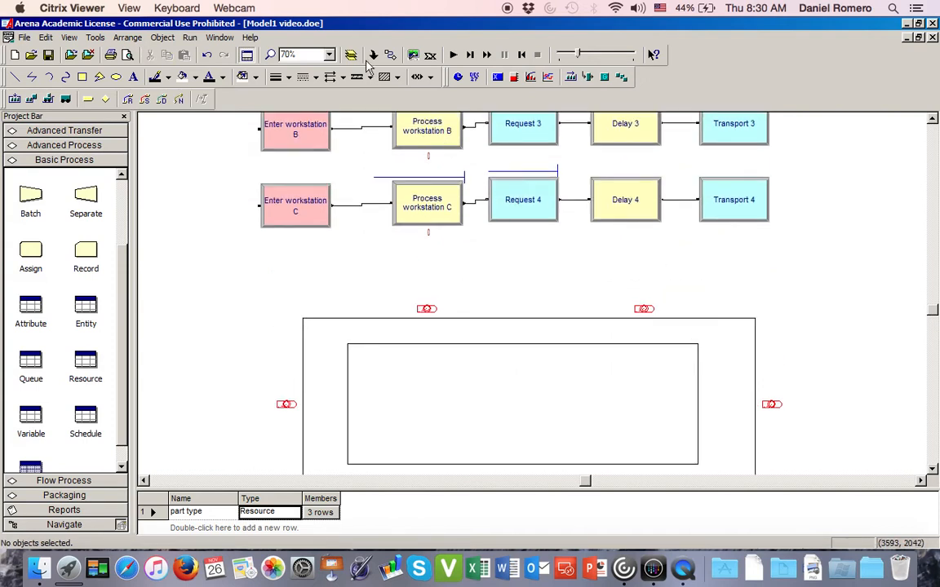
{"action": "left_click", "coordinate": [586, 77]}
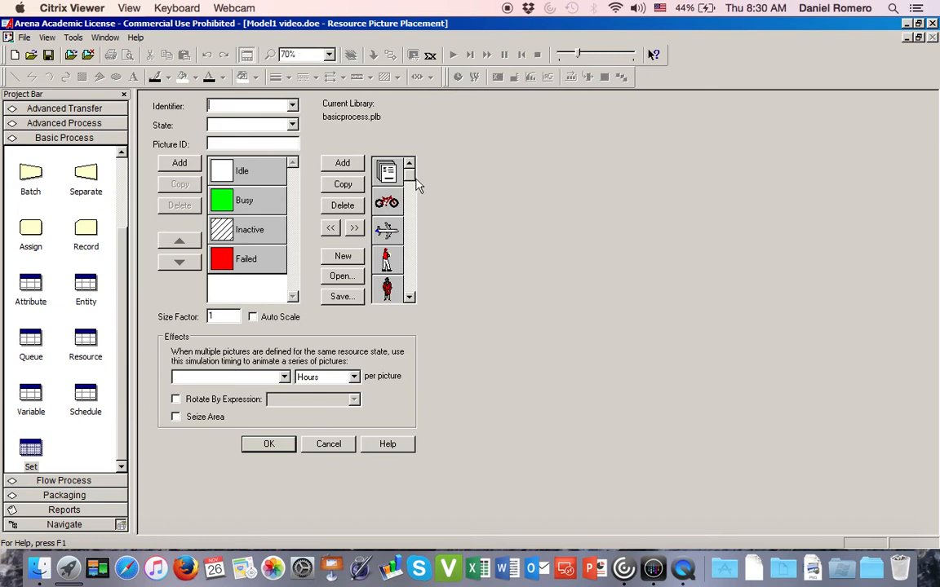
{"action": "left_click_drag", "start_coordinate": [412, 175], "coordinate": [413, 283]}
{"action": "left_click", "coordinate": [341, 277]}
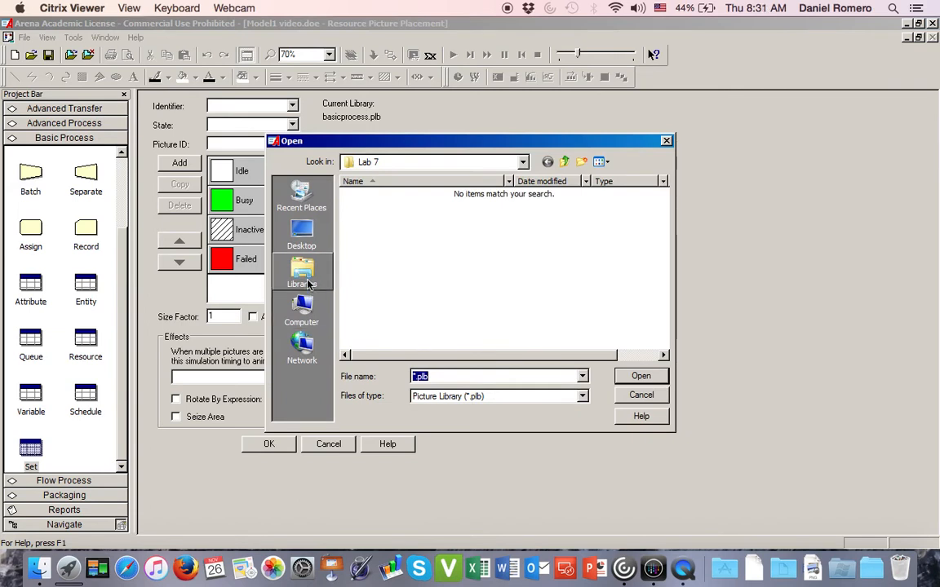
{"action": "left_click", "coordinate": [302, 273]}
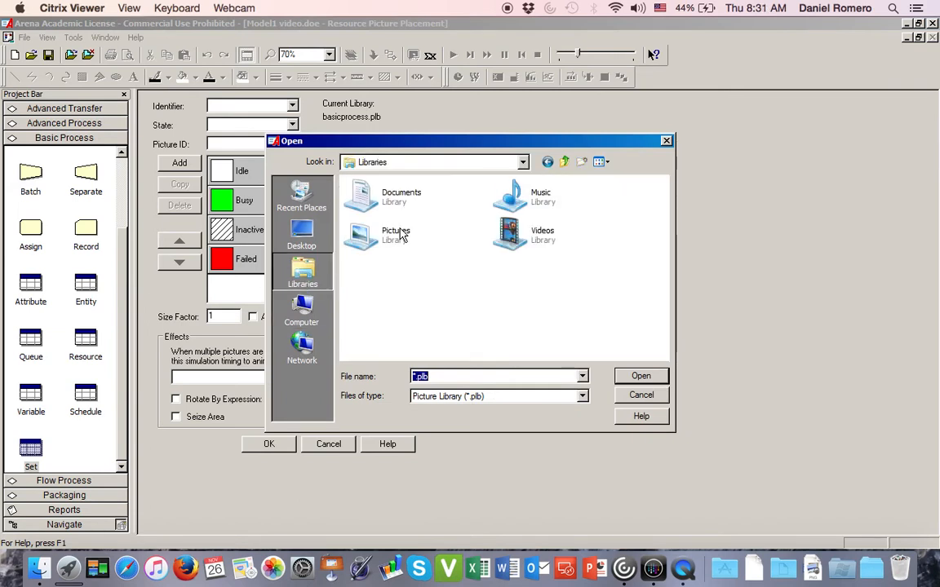
{"action": "left_click", "coordinate": [397, 235]}
{"action": "double_click", "coordinate": [396, 234]}
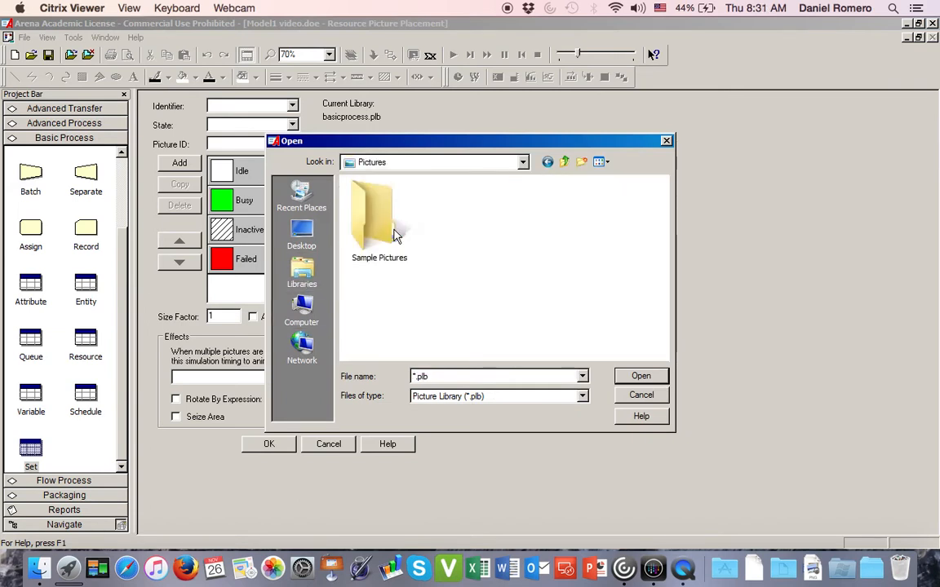
{"action": "left_click", "coordinate": [301, 271]}
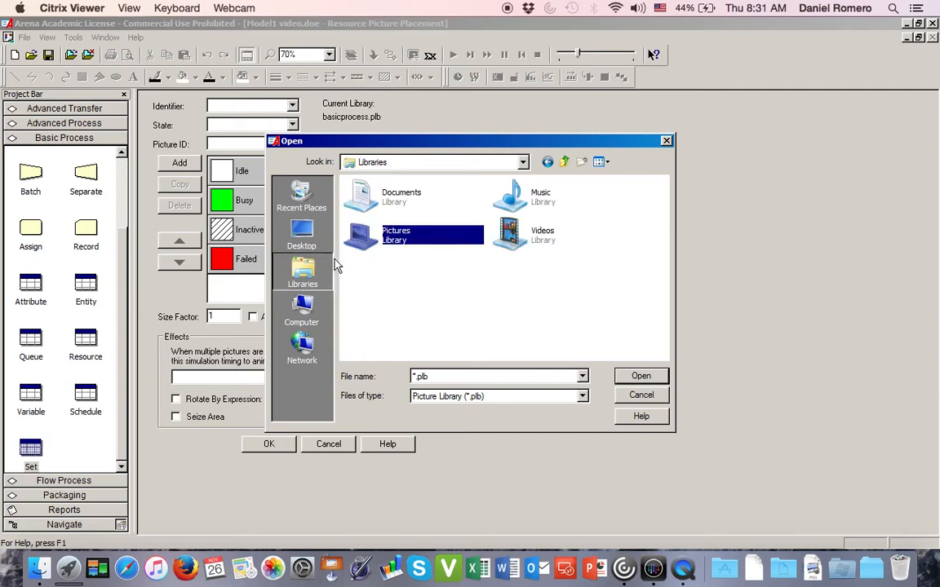
- Load the Machines.plb picture library from Documents, Rockwell Software, Arena, PictureLibraries
{"action": "double_click", "coordinate": [398, 191]}
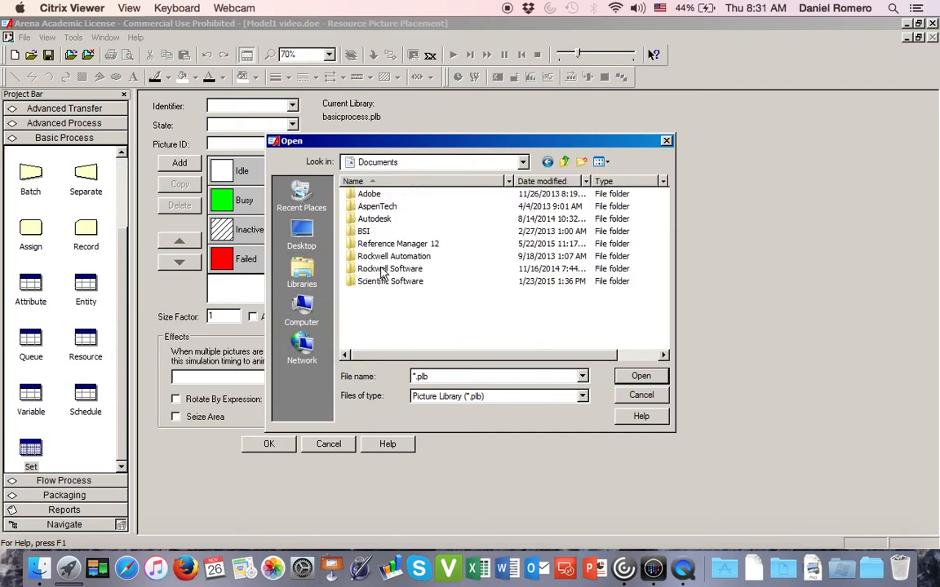
{"action": "double_click", "coordinate": [383, 270]}
{"action": "double_click", "coordinate": [363, 196]}
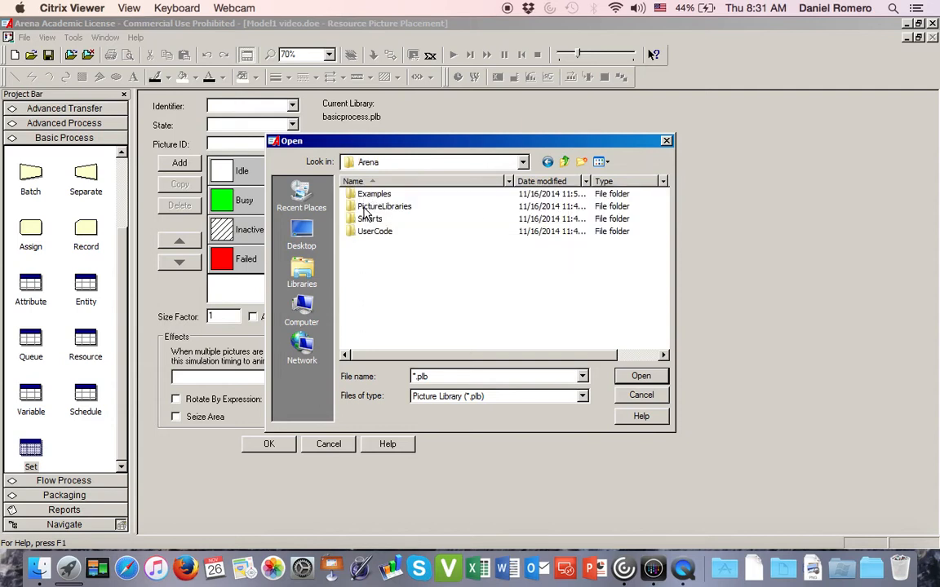
{"action": "double_click", "coordinate": [364, 210]}
{"action": "scroll", "coordinate": [665, 236], "scroll_direction": "down", "scroll_amount": 2}
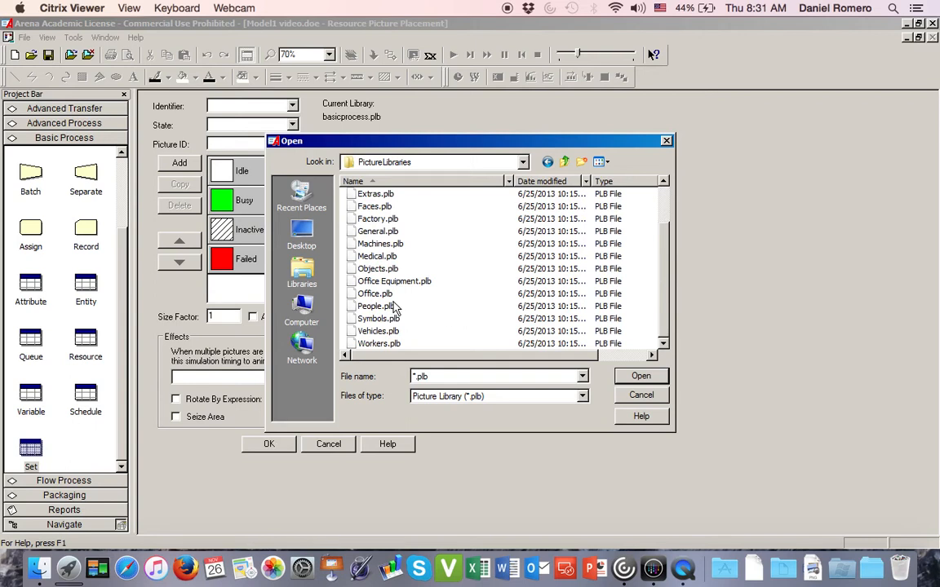
{"action": "left_click", "coordinate": [377, 244]}
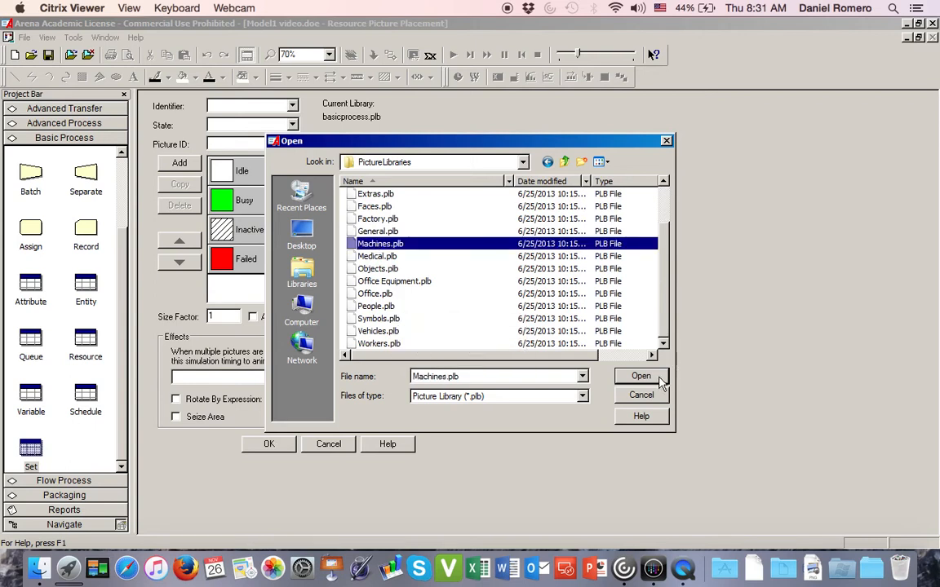
{"action": "left_click", "coordinate": [660, 381]}
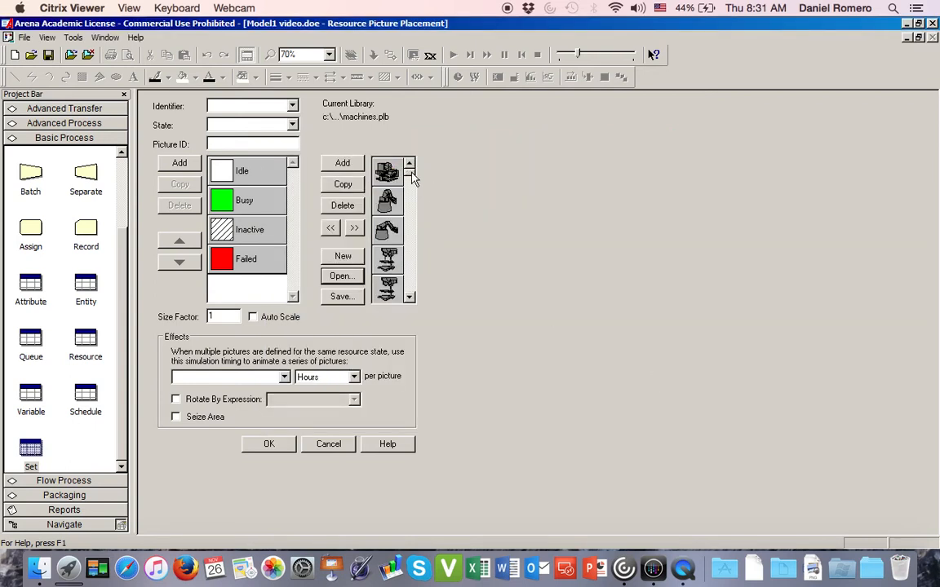
- Assign the red Machine.Drill picture to the Idle state and the red drill picture just above it in the library to Busy
{"action": "left_click", "coordinate": [410, 298]}
{"action": "left_click", "coordinate": [409, 297]}
{"action": "left_click", "coordinate": [409, 298]}
{"action": "left_click", "coordinate": [409, 298]}
{"action": "left_click", "coordinate": [410, 298]}
{"action": "left_click", "coordinate": [409, 298]}
{"action": "left_click", "coordinate": [410, 298]}
{"action": "left_click", "coordinate": [409, 164]}
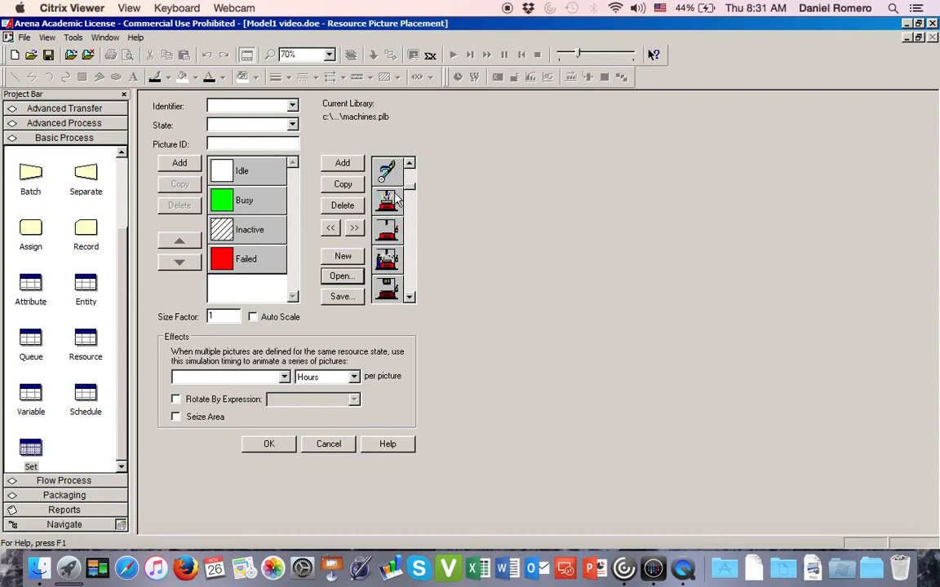
{"action": "left_click", "coordinate": [388, 231]}
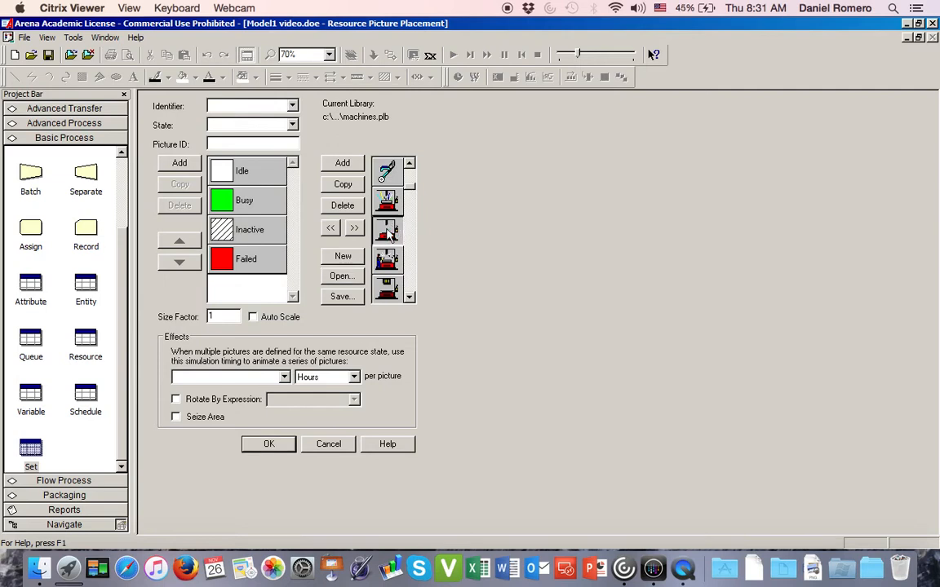
{"action": "left_click", "coordinate": [253, 171]}
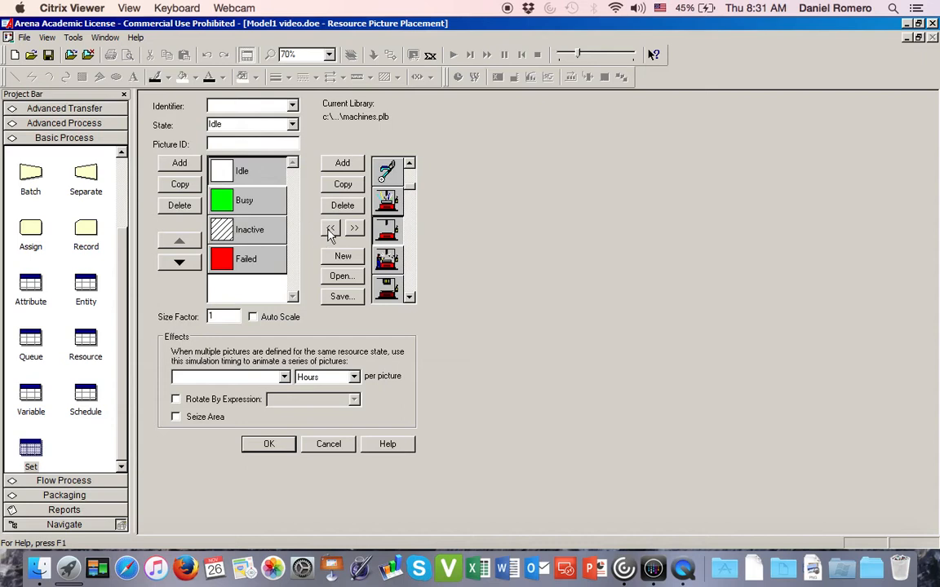
{"action": "left_click", "coordinate": [331, 228]}
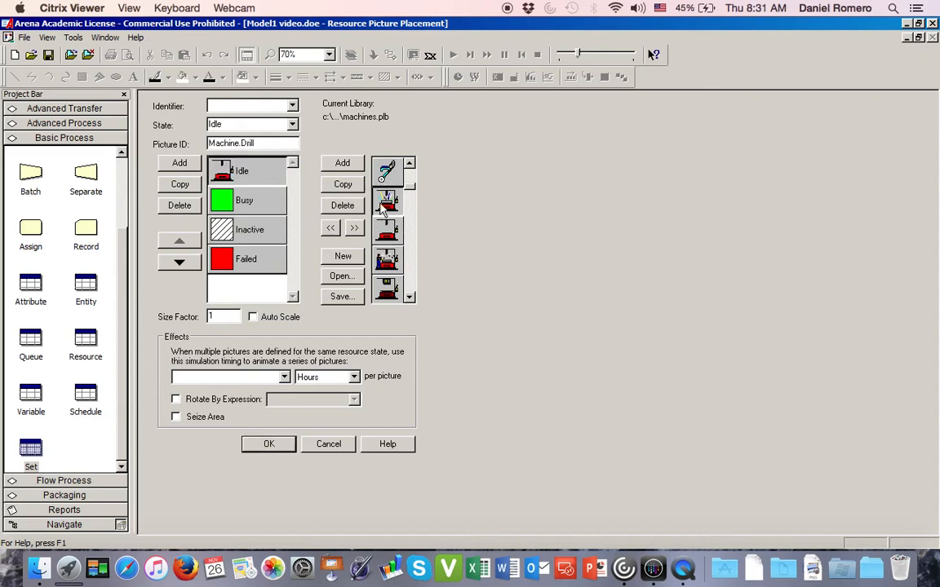
{"action": "left_click", "coordinate": [245, 198]}
{"action": "left_click", "coordinate": [330, 228]}
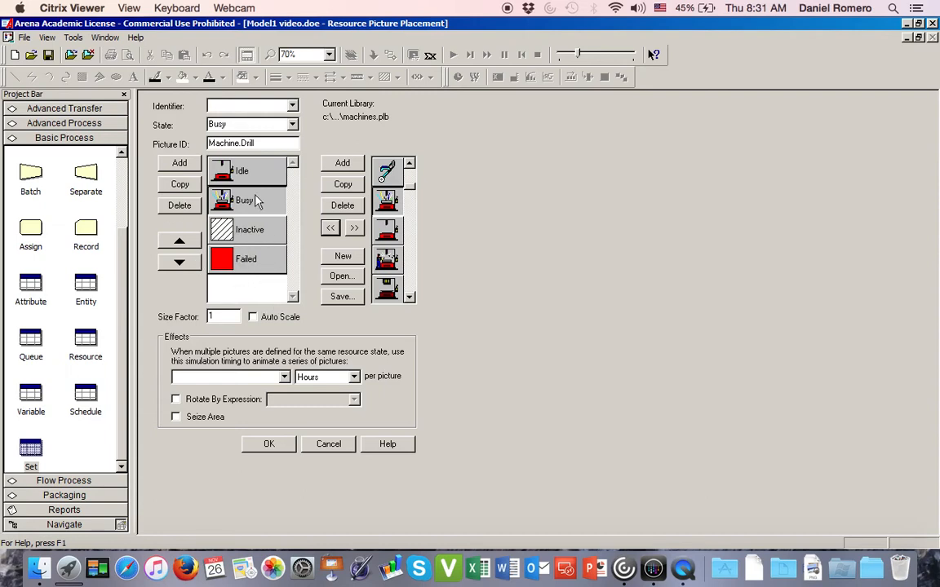
- Set the picture's identifier to Resource A with Seize Area enabled, and place it directly above the workstation A station
{"action": "left_click", "coordinate": [292, 106]}
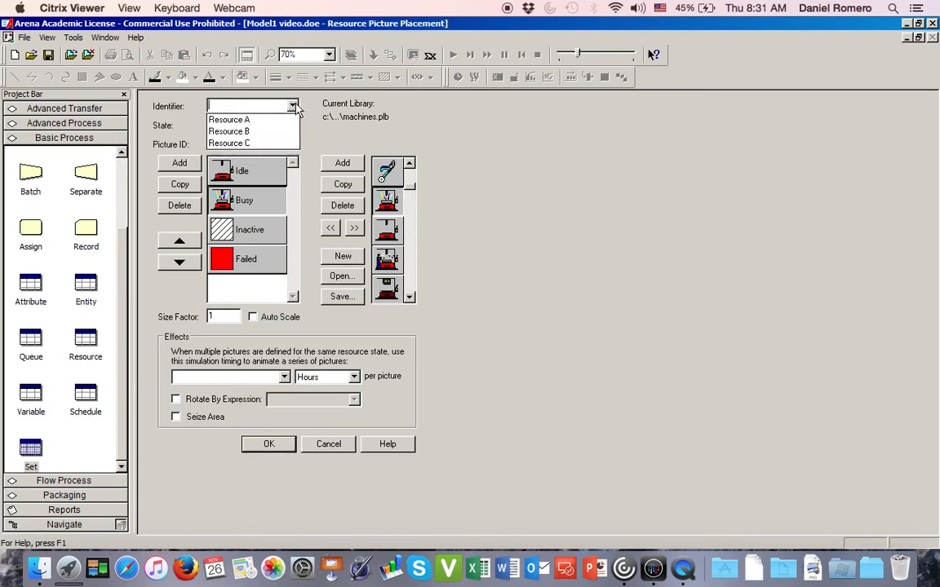
{"action": "left_click", "coordinate": [245, 119]}
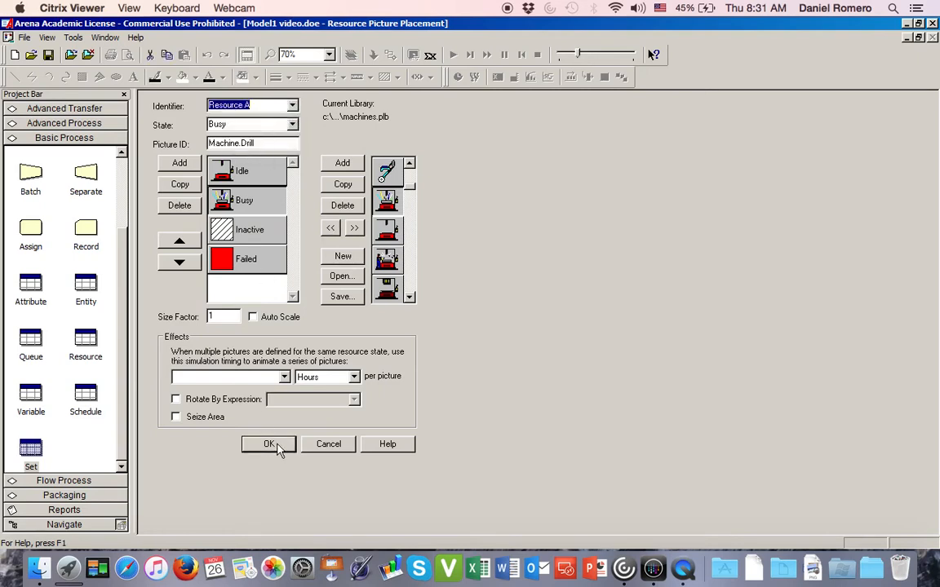
{"action": "left_click", "coordinate": [175, 417]}
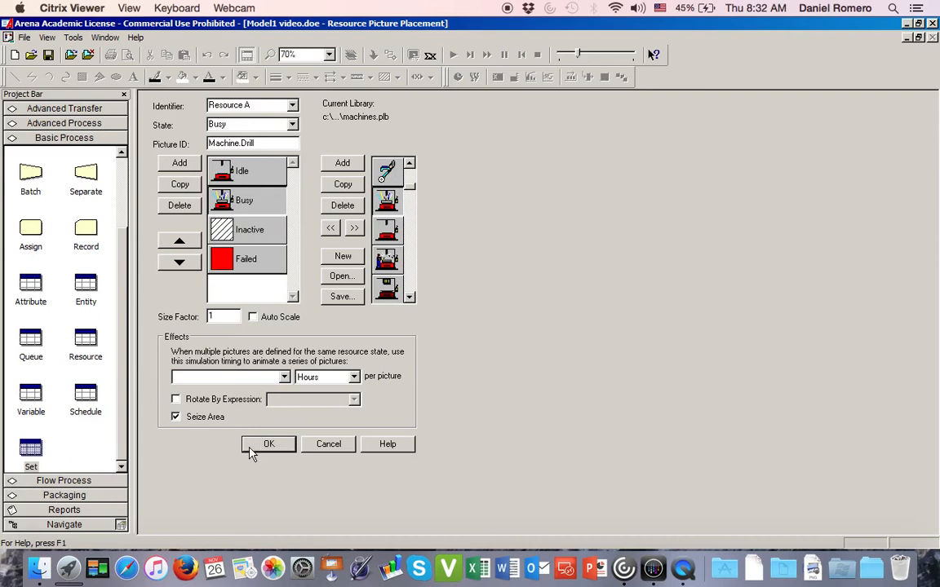
{"action": "left_click", "coordinate": [261, 445]}
{"action": "left_click", "coordinate": [426, 290]}
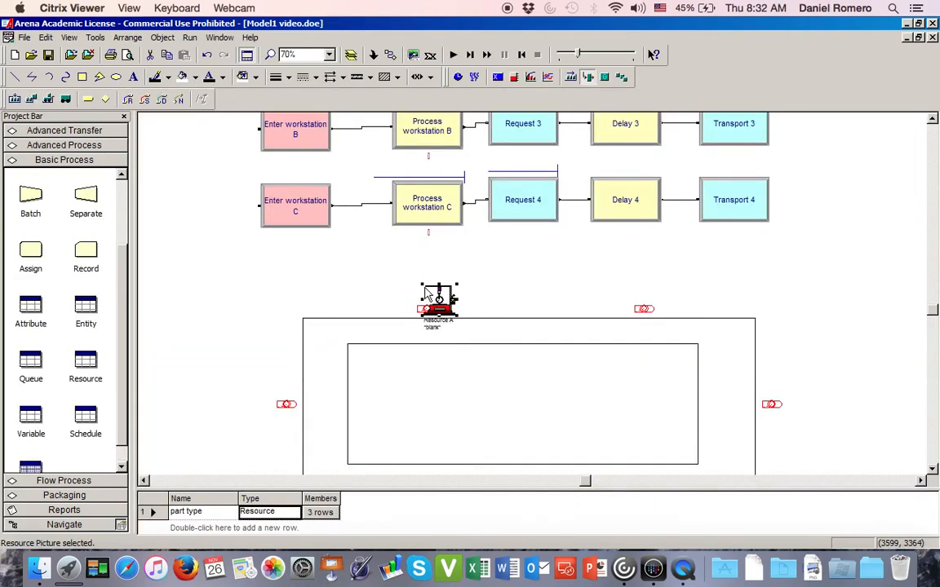
{"action": "left_click_drag", "start_coordinate": [440, 300], "coordinate": [422, 282]}
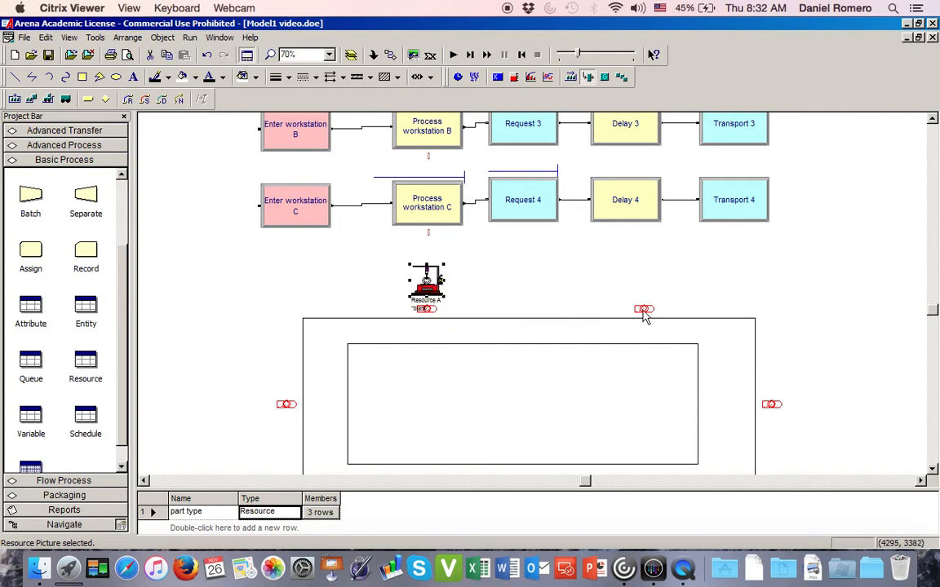
- Paste a copy of the Resource A picture above the workstation B station and set its identifier to Resource B
{"action": "left_click", "coordinate": [649, 284]}
{"action": "key", "text": "ctrl+v"}
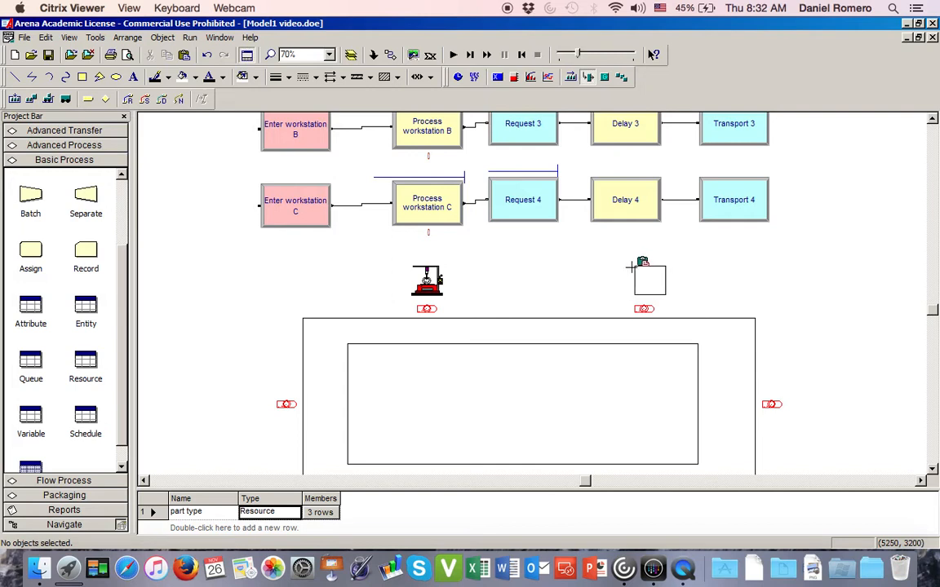
{"action": "left_click", "coordinate": [628, 266]}
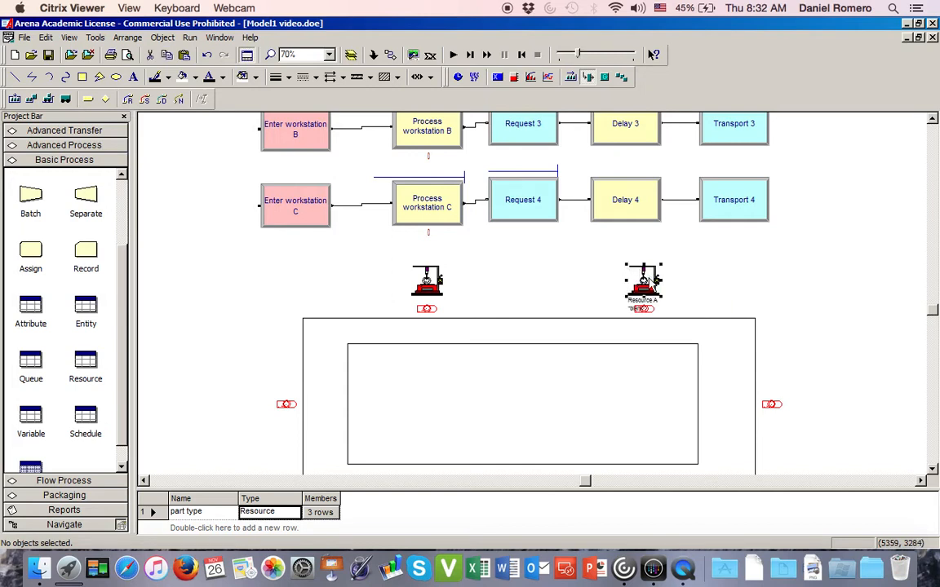
{"action": "double_click", "coordinate": [645, 282]}
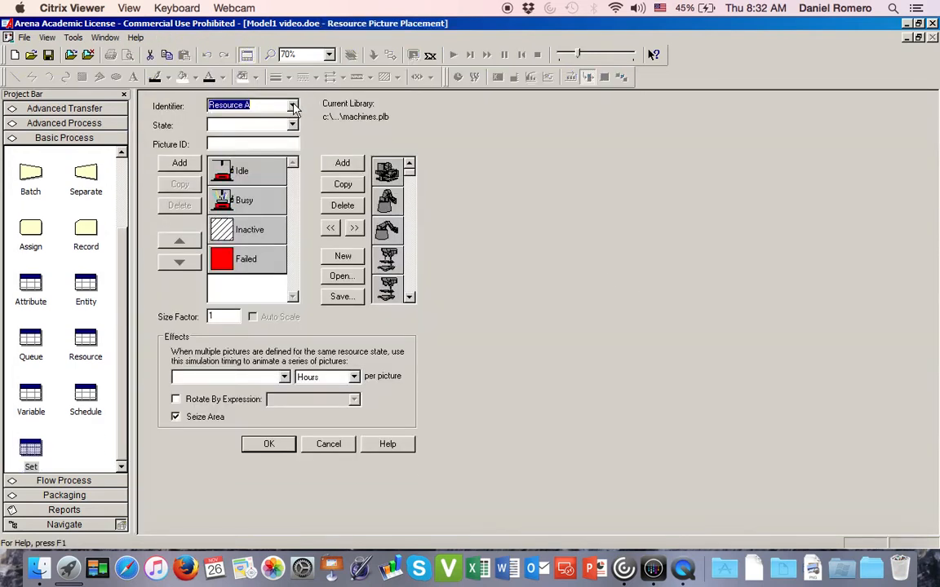
{"action": "left_click", "coordinate": [292, 106]}
{"action": "left_click", "coordinate": [245, 132]}
{"action": "left_click", "coordinate": [273, 445]}
- Paste another copy of the resource picture below the workstation C station and set its identifier to Resource C
{"action": "scroll", "coordinate": [393, 430], "scroll_direction": "down", "scroll_amount": 5}
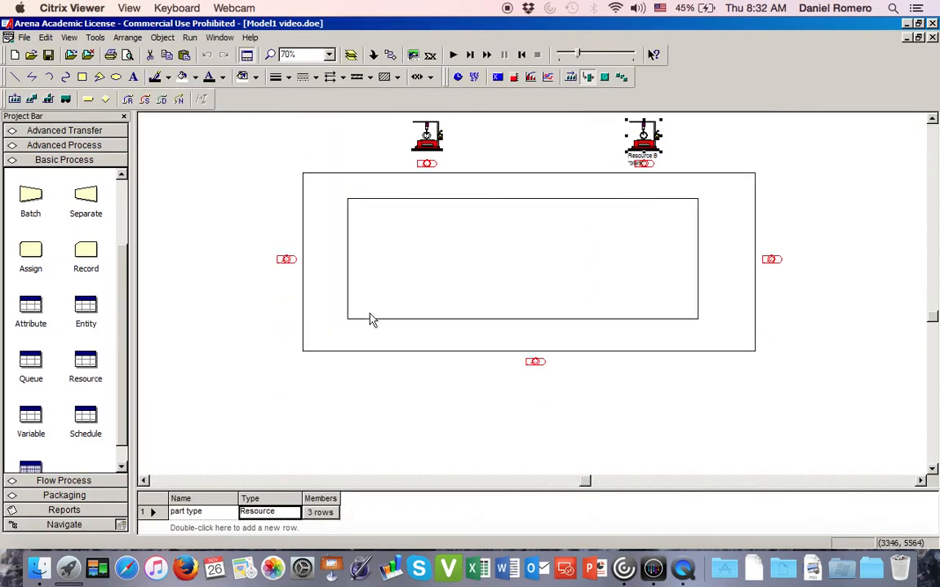
{"action": "left_click", "coordinate": [547, 392]}
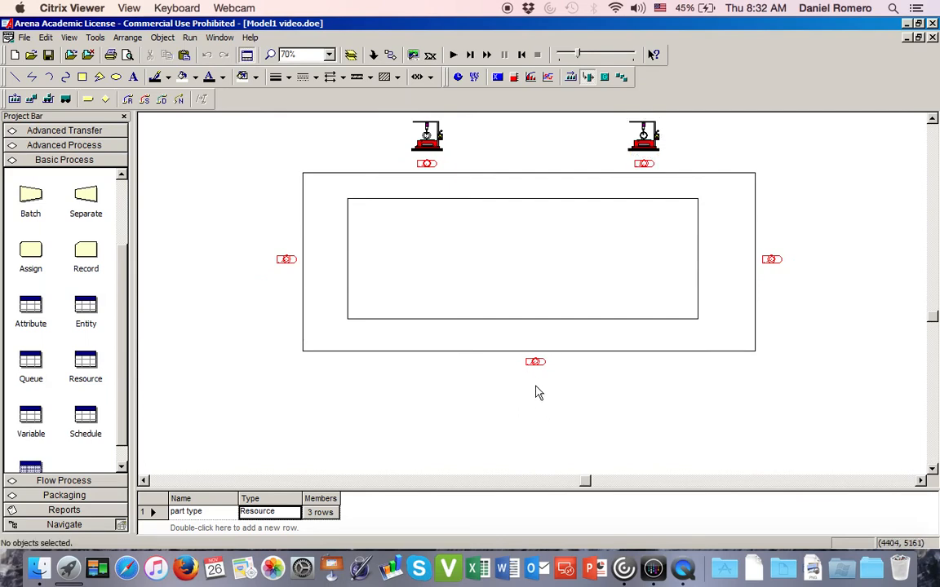
{"action": "key", "text": "ctrl+v"}
{"action": "left_click", "coordinate": [520, 375]}
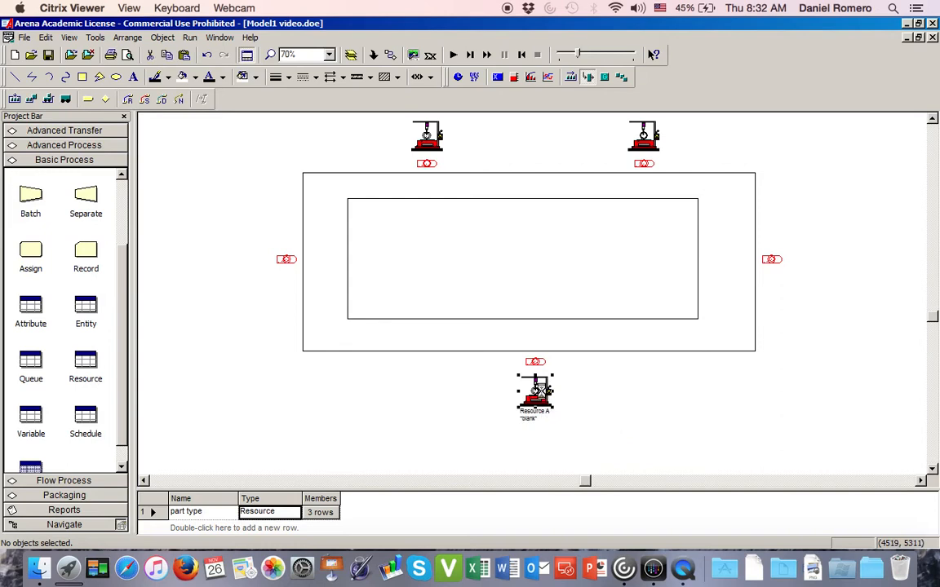
{"action": "double_click", "coordinate": [530, 386]}
{"action": "left_click", "coordinate": [292, 106]}
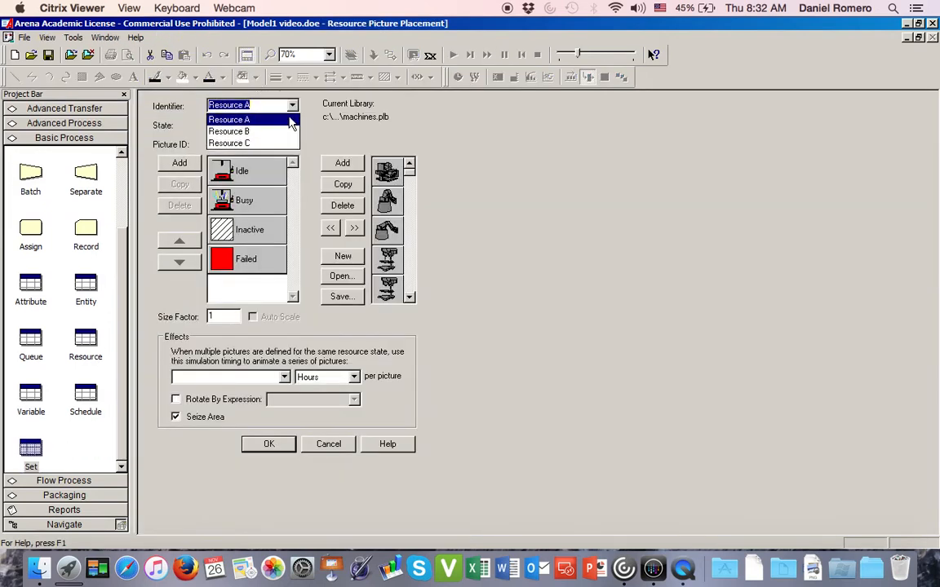
{"action": "left_click", "coordinate": [282, 144]}
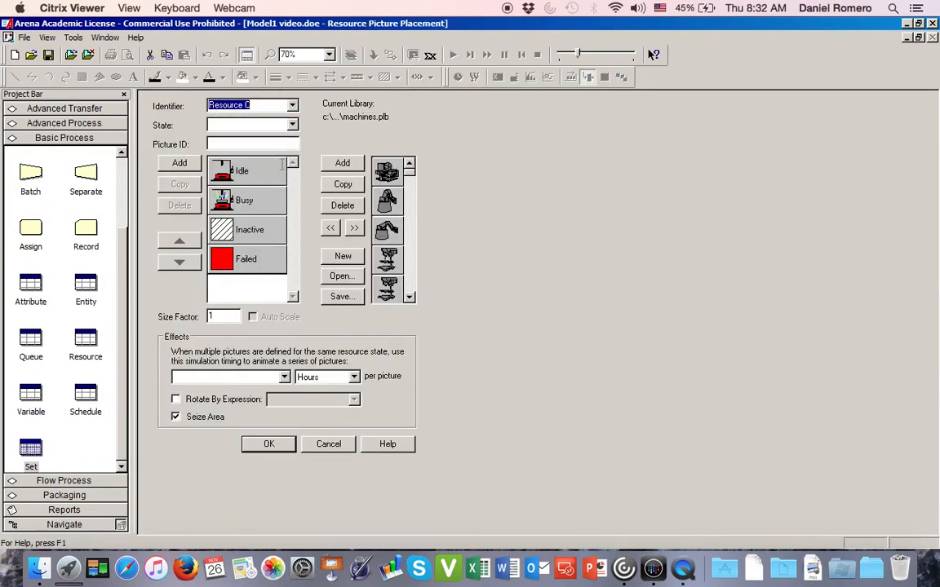
{"action": "left_click", "coordinate": [270, 445]}
{"action": "left_click", "coordinate": [233, 388]}
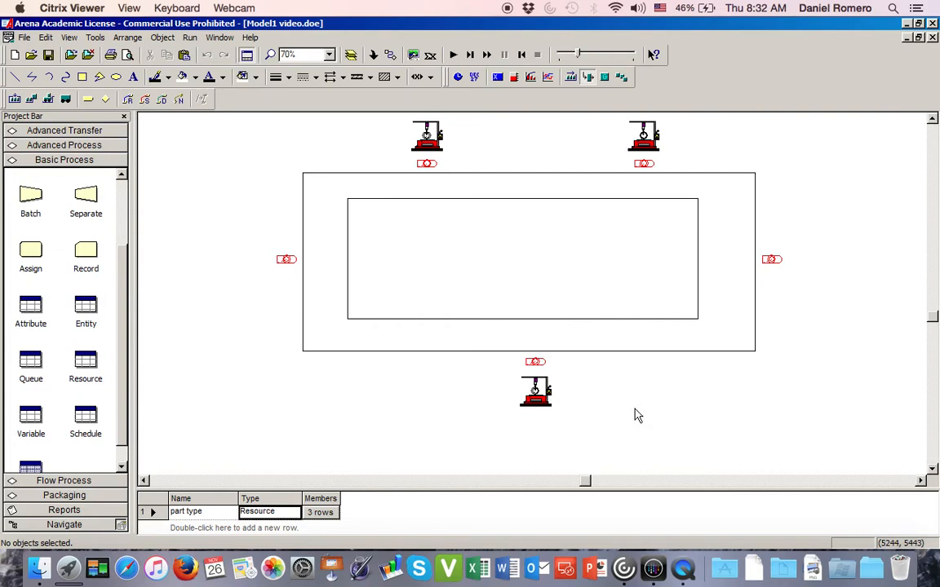
- Move Process workstation A.Queue from above its process module to just left of the Resource A picture
{"action": "scroll", "coordinate": [638, 416], "scroll_direction": "up", "scroll_amount": 8}
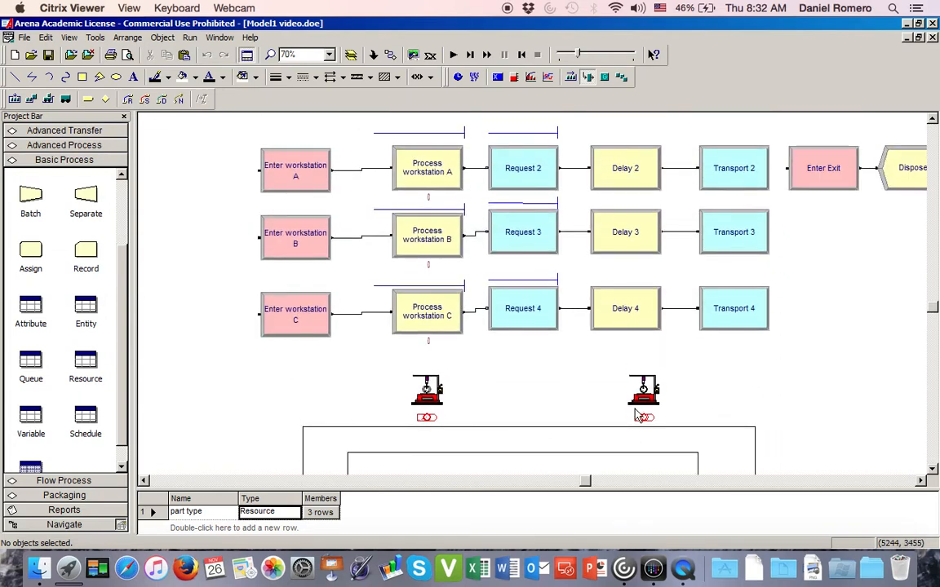
{"action": "left_click", "coordinate": [419, 138]}
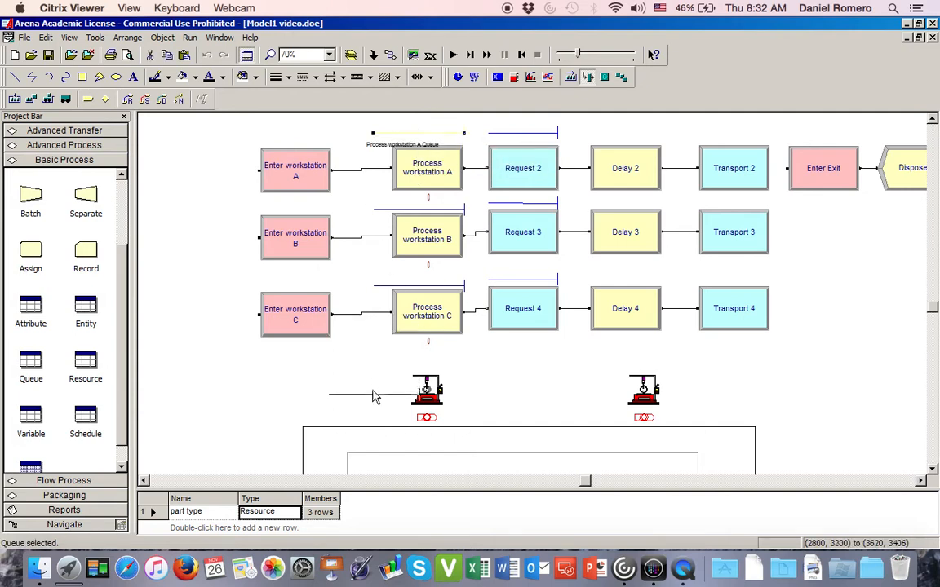
{"action": "left_click_drag", "start_coordinate": [365, 398], "coordinate": [363, 396]}
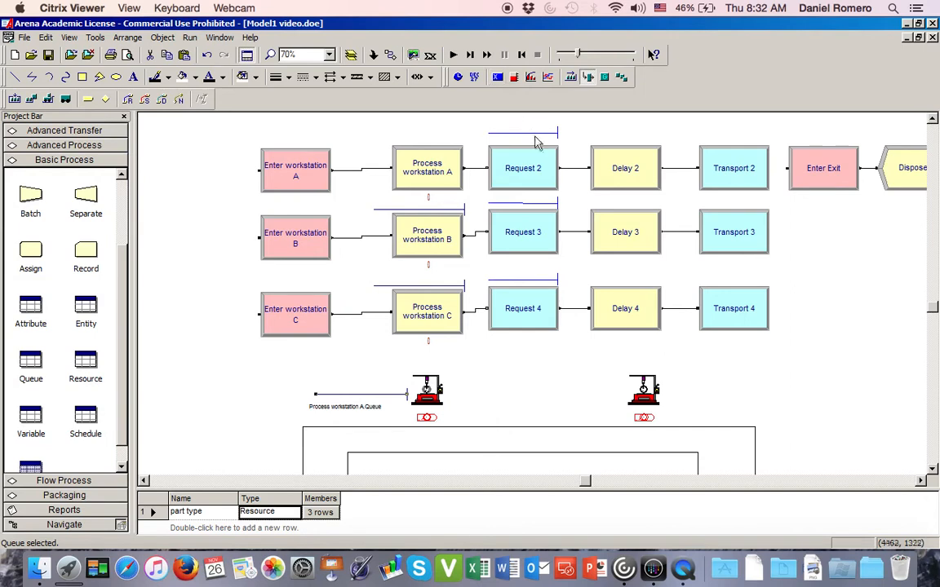
- Place Request 2.Queue to the lower right of the Resource A picture and Process workstation B.Queue just left of the Resource B picture
{"action": "left_click_drag", "start_coordinate": [536, 140], "coordinate": [500, 408]}
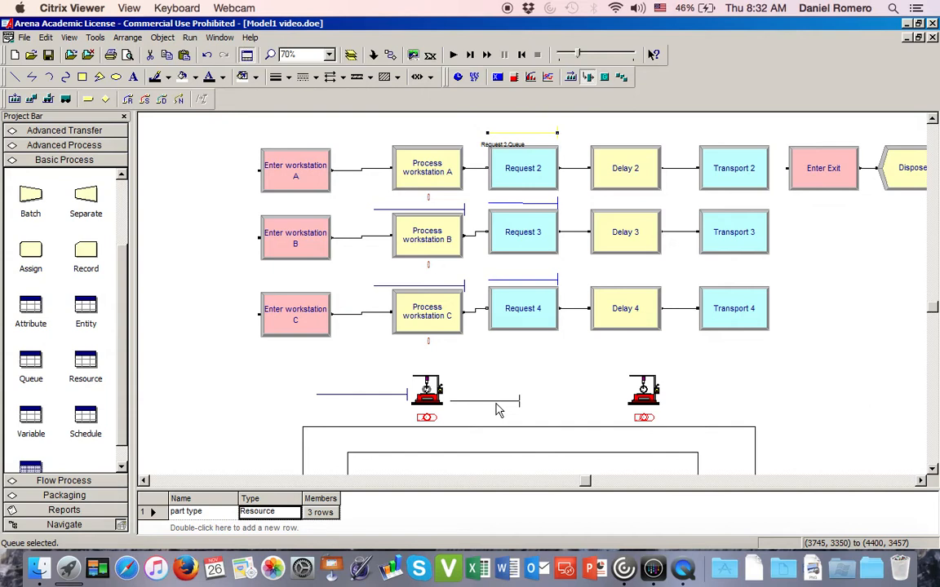
{"action": "left_click_drag", "start_coordinate": [497, 410], "coordinate": [492, 411]}
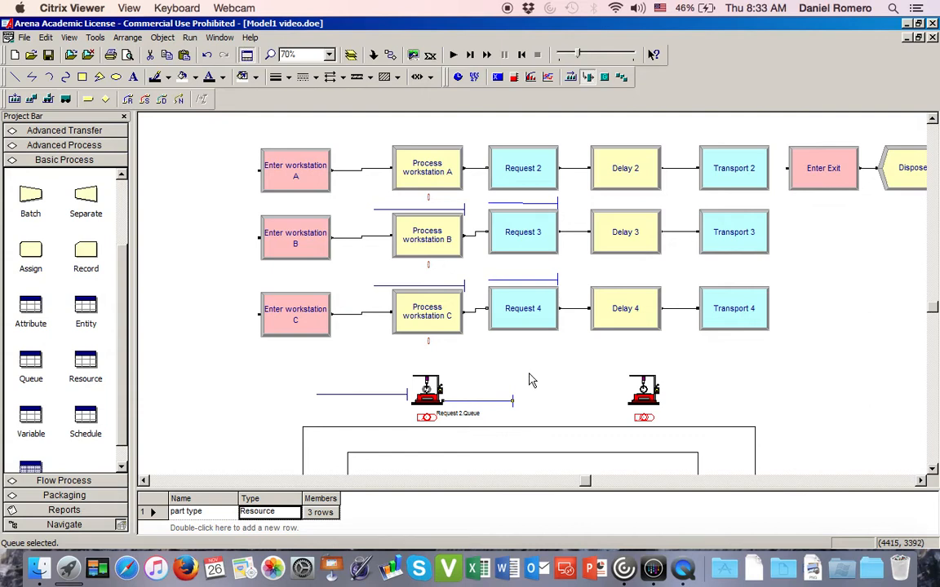
{"action": "left_click", "coordinate": [429, 210]}
{"action": "left_click_drag", "start_coordinate": [593, 390], "coordinate": [604, 406]}
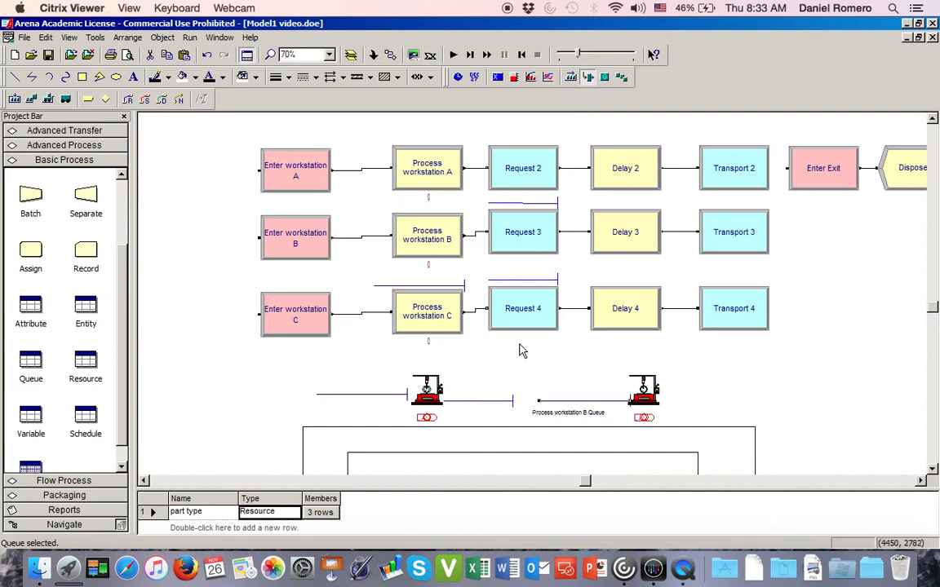
{"action": "left_click", "coordinate": [477, 405]}
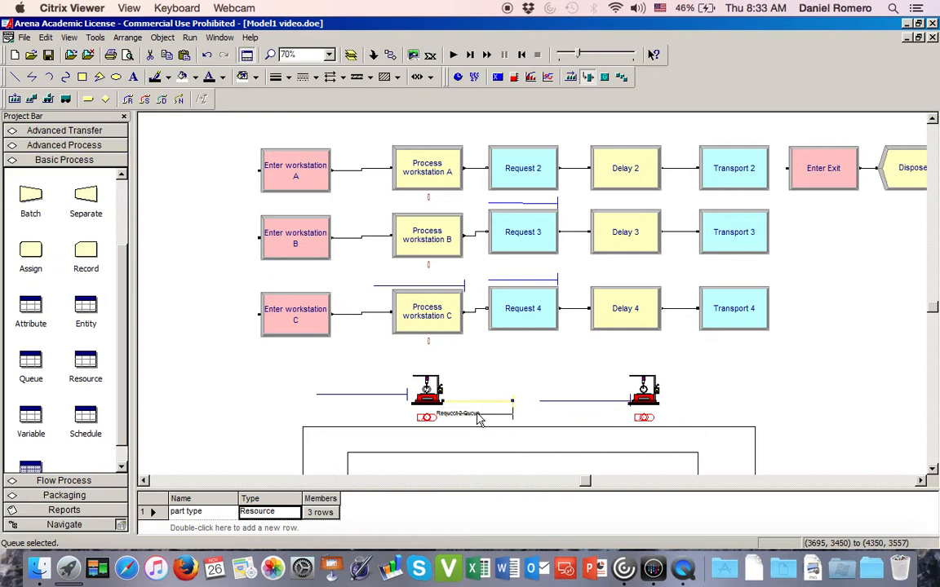
{"action": "left_click", "coordinate": [481, 384]}
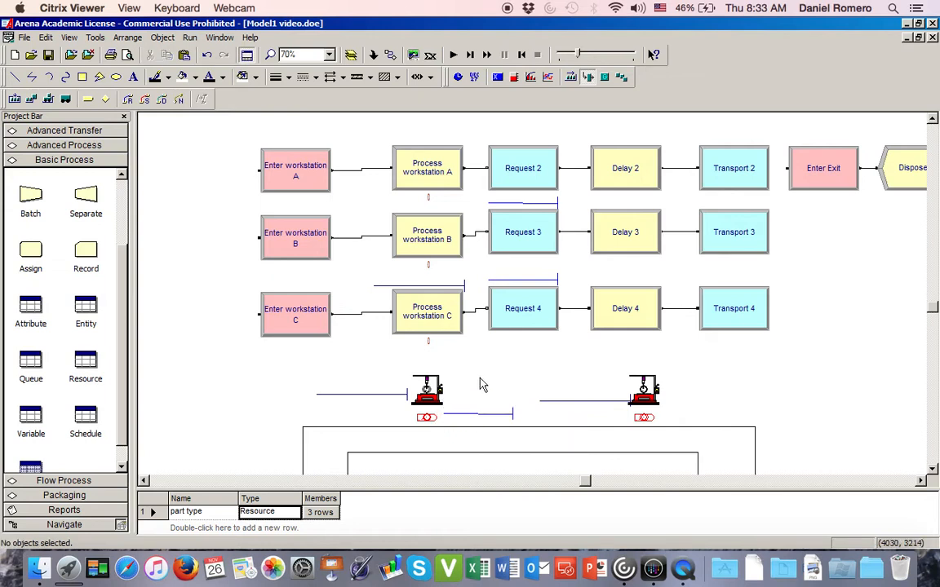
- Move Request 3.Queue from above its request module to just right of the workstation B station, above the track
{"action": "left_click_drag", "start_coordinate": [550, 203], "coordinate": [730, 416]}
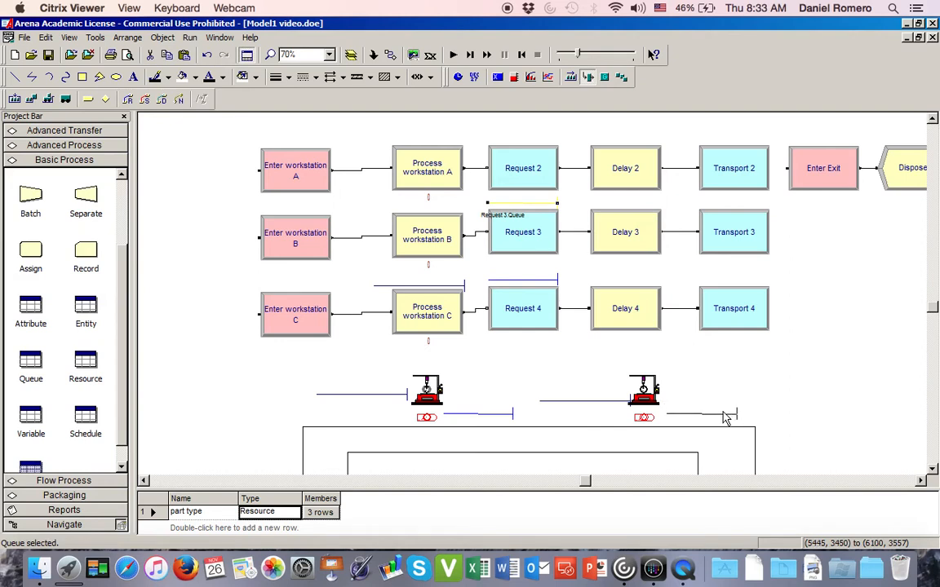
{"action": "left_click_drag", "start_coordinate": [723, 417], "coordinate": [723, 419]}
{"action": "left_click", "coordinate": [770, 404]}
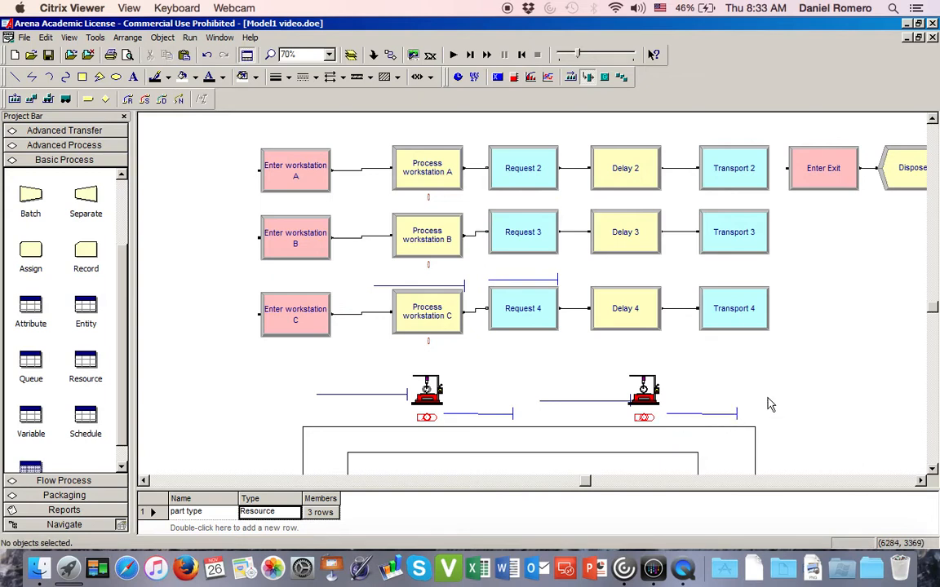
- Move Process workstation C.Queue from above its process module to just left of the Resource C picture below the track
{"action": "scroll", "coordinate": [770, 405], "scroll_direction": "down", "scroll_amount": 8}
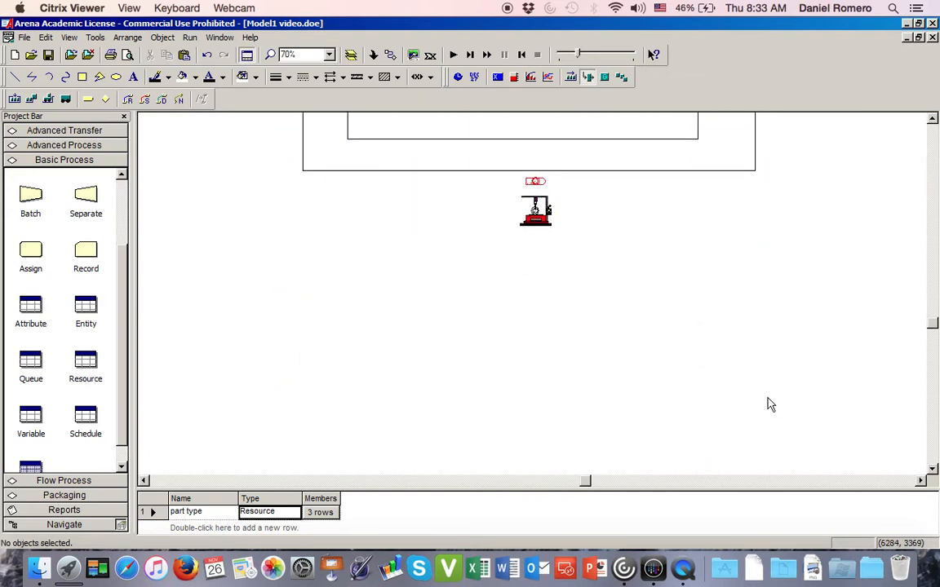
{"action": "scroll", "coordinate": [771, 405], "scroll_direction": "up", "scroll_amount": 5}
{"action": "scroll", "coordinate": [770, 405], "scroll_direction": "up", "scroll_amount": 8}
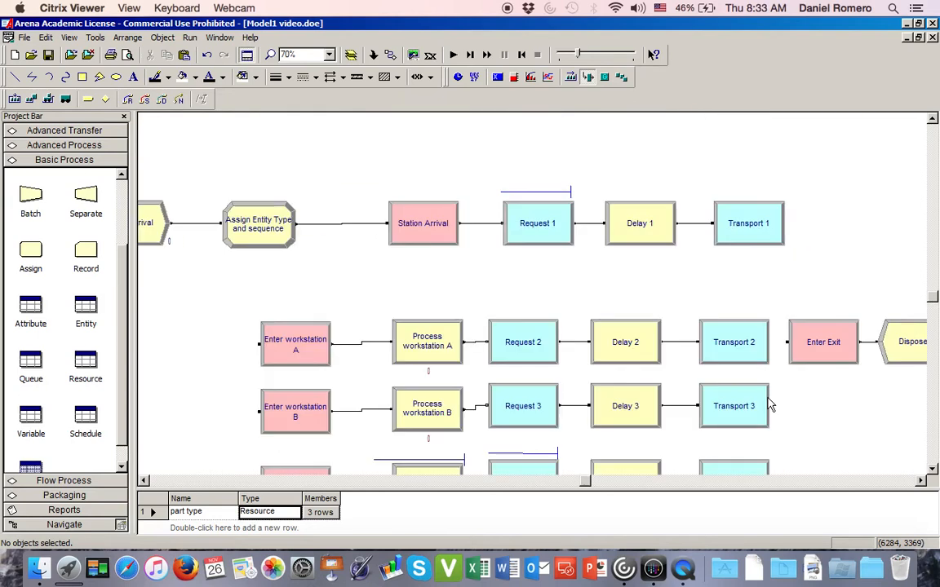
{"action": "scroll", "coordinate": [770, 405], "scroll_direction": "down", "scroll_amount": 6}
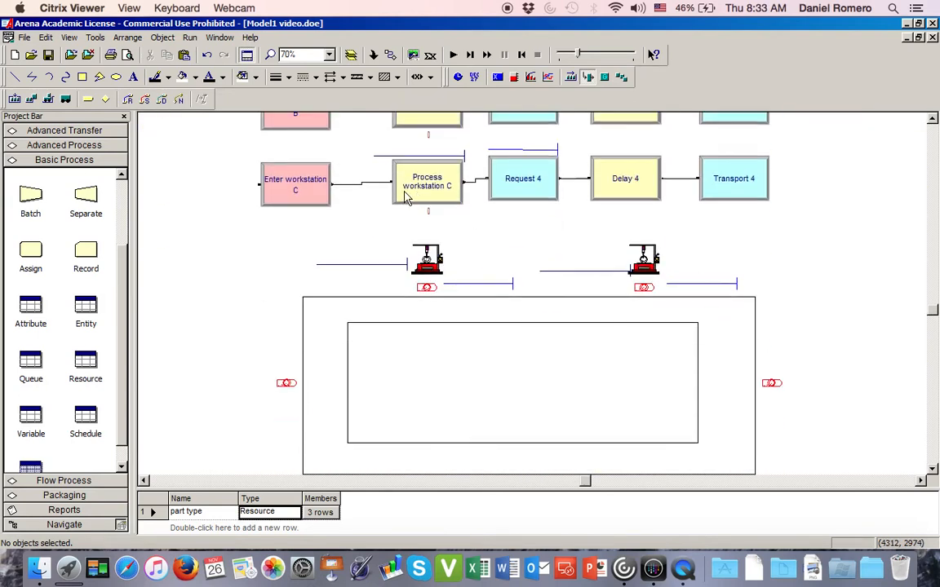
{"action": "left_click", "coordinate": [385, 156]}
{"action": "left_click_drag", "start_coordinate": [387, 209], "coordinate": [443, 463]}
{"action": "scroll", "coordinate": [403, 462], "scroll_direction": "down", "scroll_amount": 3}
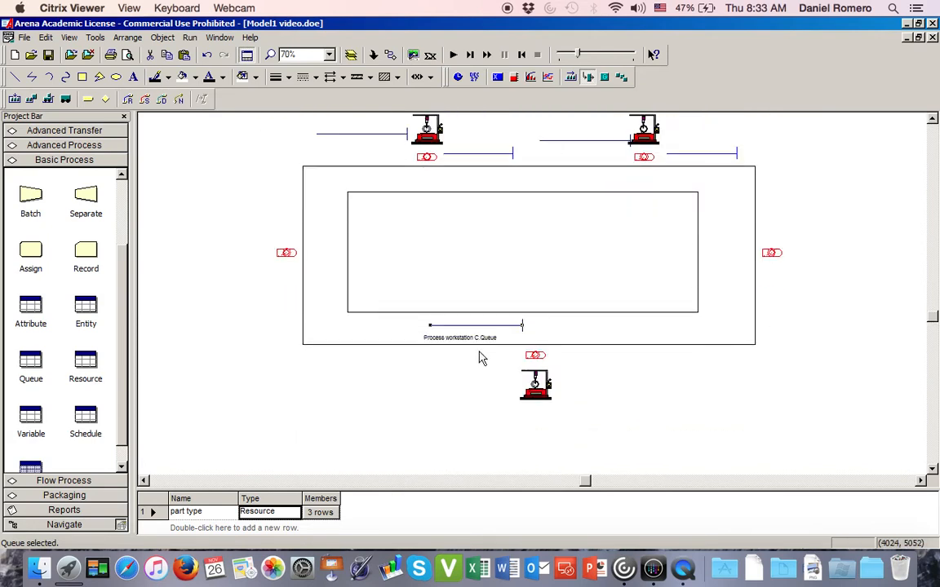
{"action": "left_click_drag", "start_coordinate": [489, 327], "coordinate": [481, 385]}
{"action": "left_click", "coordinate": [648, 398]}
- Move Request 4.Queue from above its request module to just right of the Resource C picture
{"action": "scroll", "coordinate": [648, 398], "scroll_direction": "up", "scroll_amount": 4}
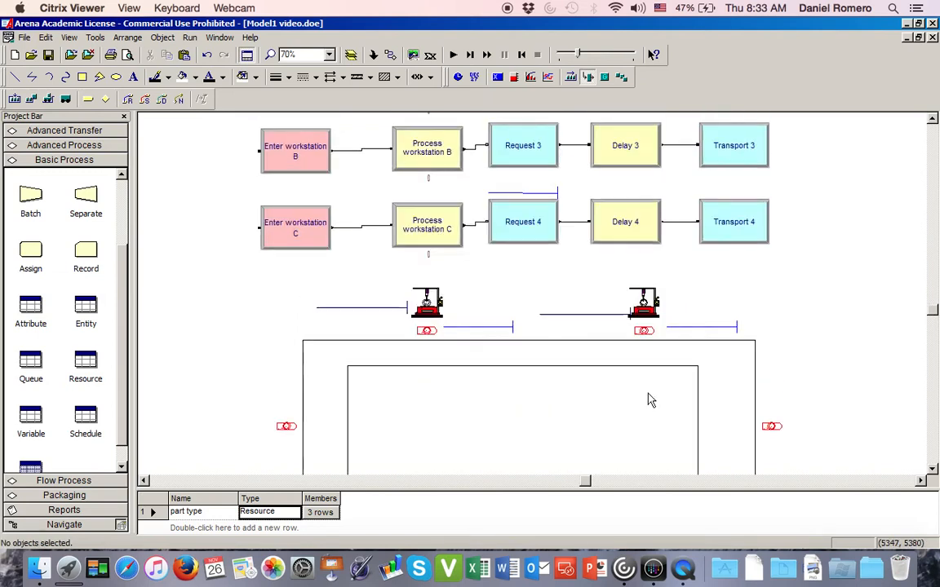
{"action": "left_click_drag", "start_coordinate": [453, 170], "coordinate": [543, 204]}
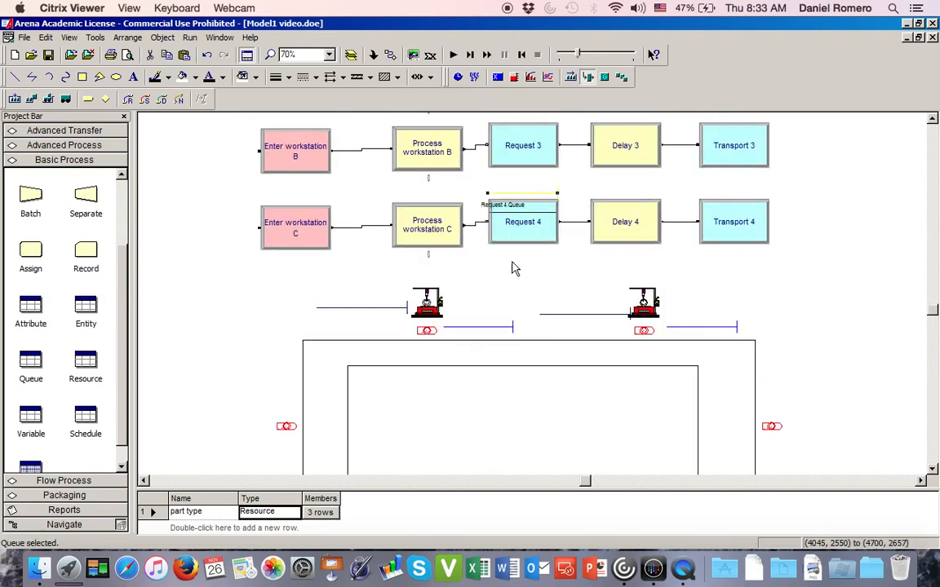
{"action": "left_click_drag", "start_coordinate": [547, 394], "coordinate": [541, 444]}
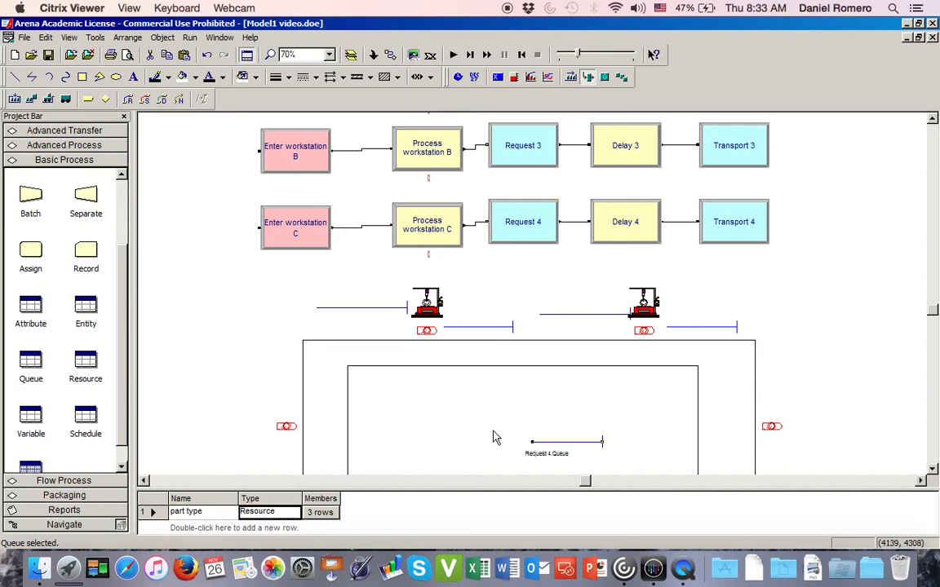
{"action": "scroll", "coordinate": [494, 438], "scroll_direction": "down", "scroll_amount": 3}
{"action": "scroll", "coordinate": [494, 438], "scroll_direction": "down", "scroll_amount": 3}
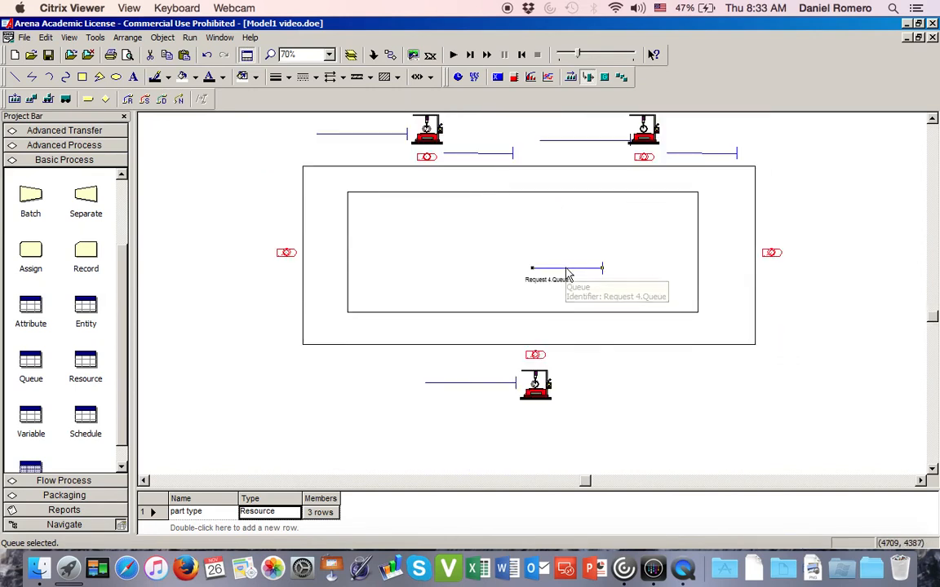
{"action": "left_click_drag", "start_coordinate": [571, 272], "coordinate": [600, 384]}
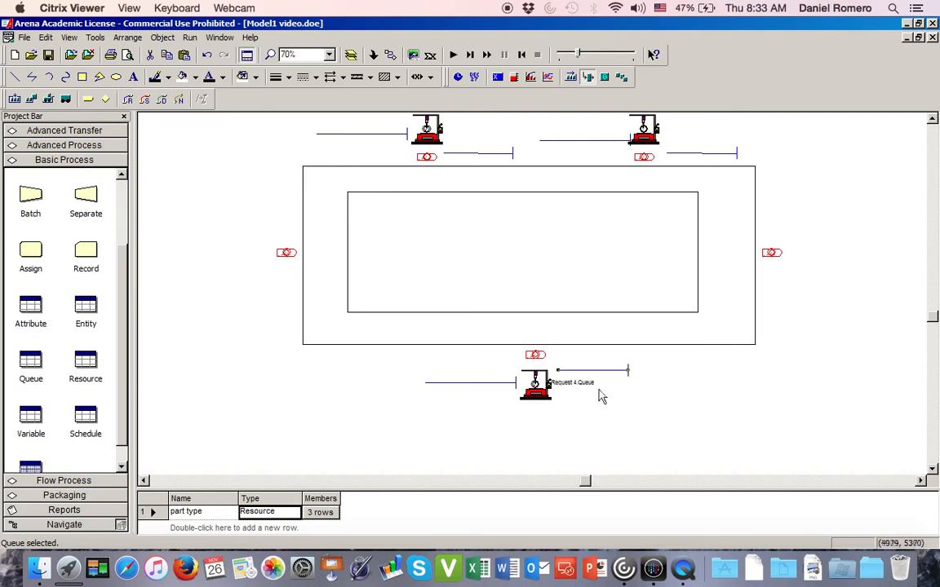
{"action": "left_click", "coordinate": [248, 299]}
- Move Request 1.Queue from above its request module to just left of the arrival station beside the track
{"action": "scroll", "coordinate": [249, 299], "scroll_direction": "up", "scroll_amount": 3}
{"action": "scroll", "coordinate": [249, 299], "scroll_direction": "up", "scroll_amount": 2}
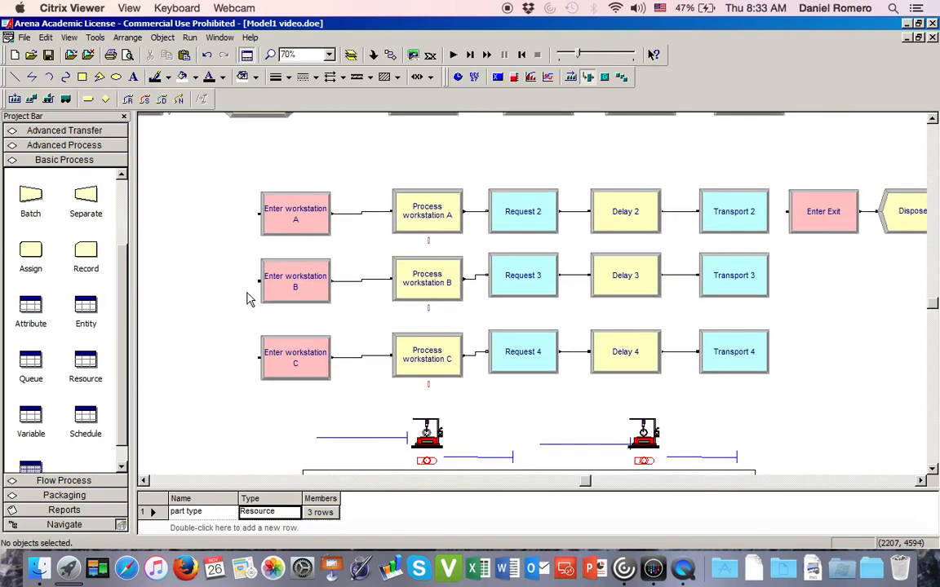
{"action": "scroll", "coordinate": [242, 279], "scroll_direction": "up", "scroll_amount": 2}
{"action": "left_click_drag", "start_coordinate": [506, 145], "coordinate": [412, 214]}
{"action": "left_click_drag", "start_coordinate": [533, 148], "coordinate": [193, 453]}
{"action": "scroll", "coordinate": [193, 453], "scroll_direction": "down", "scroll_amount": 5}
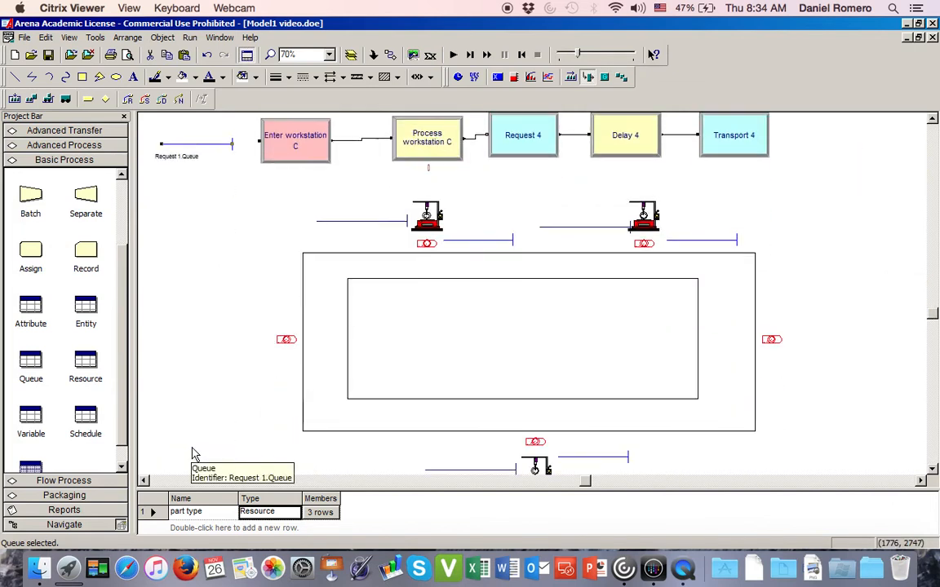
{"action": "left_click_drag", "start_coordinate": [194, 149], "coordinate": [232, 349]}
{"action": "left_click", "coordinate": [242, 394]}
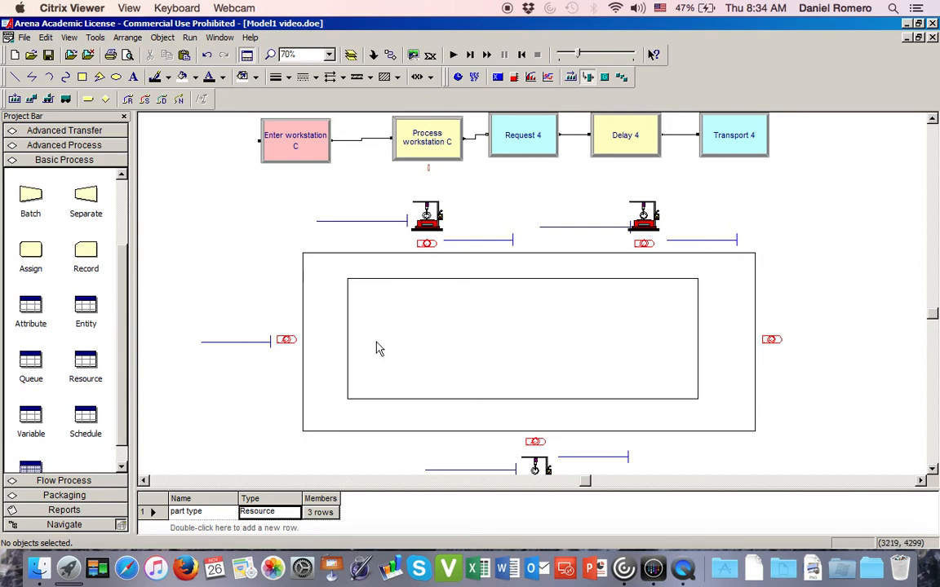
- Add a forklift.Distance path from the Arrival st station to Enter workstation A.Station
{"action": "left_click", "coordinate": [162, 99]}
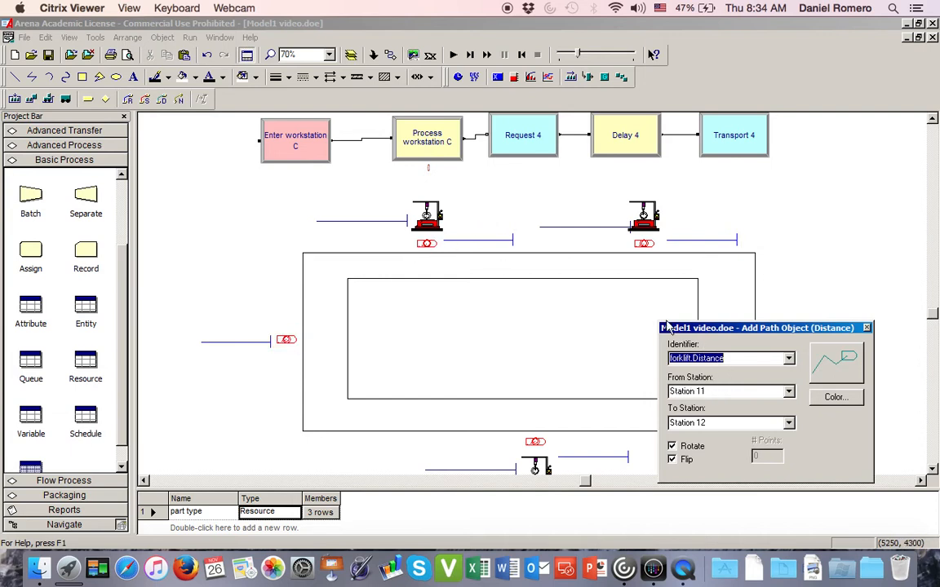
{"action": "left_click", "coordinate": [788, 359]}
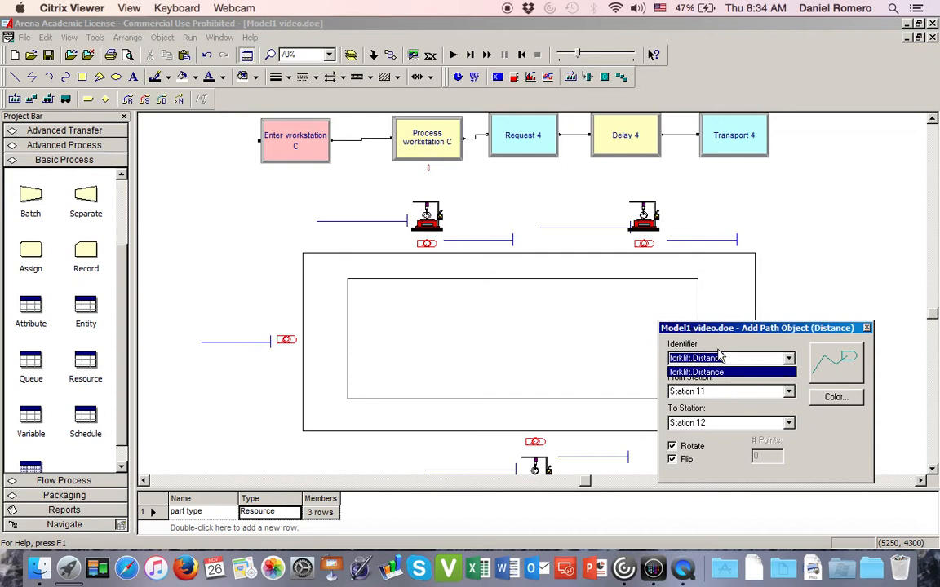
{"action": "left_click", "coordinate": [703, 372]}
{"action": "left_click", "coordinate": [298, 338]}
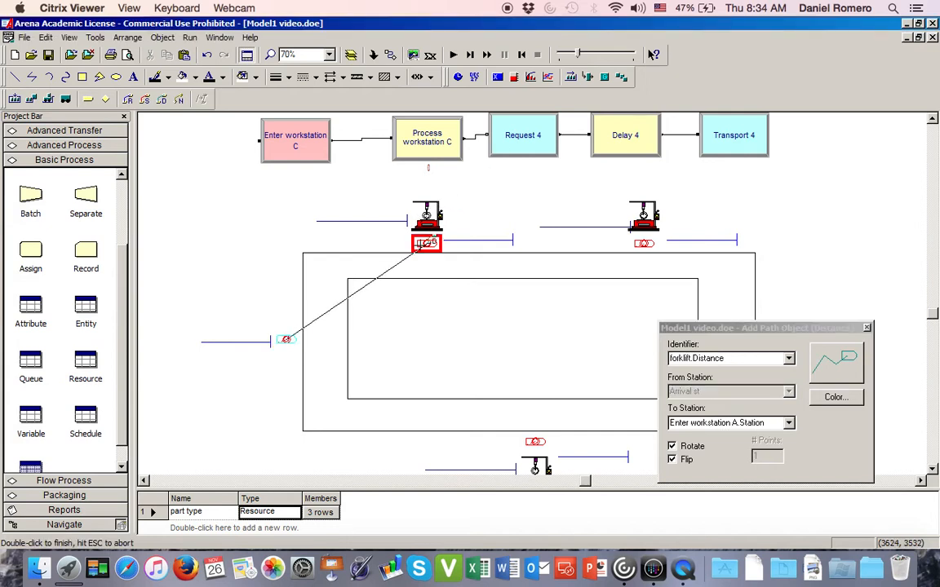
{"action": "double_click", "coordinate": [418, 249]}
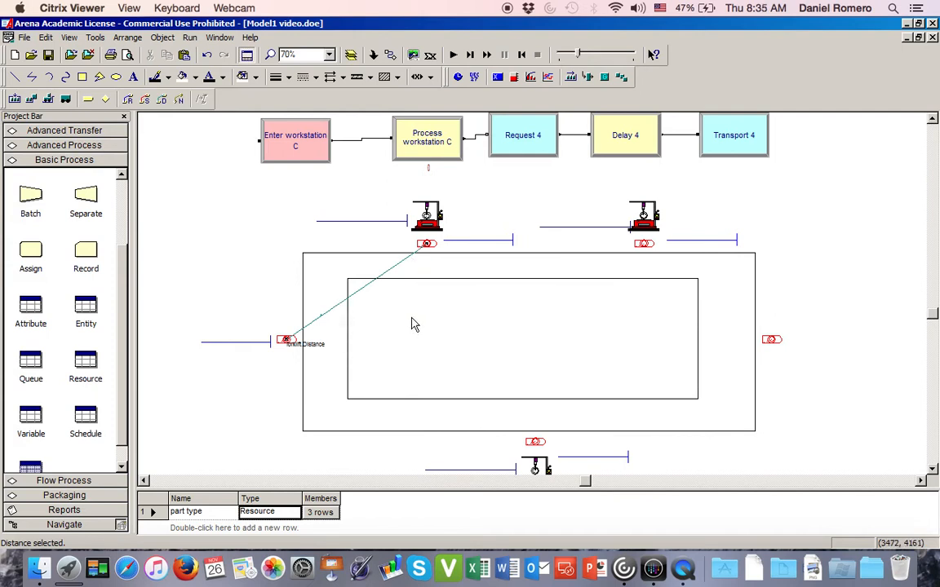
- Give the arrival-to-workstation A distance three intermediate points and reposition them so the path runs inside the track around its corner
{"action": "double_click", "coordinate": [333, 311]}
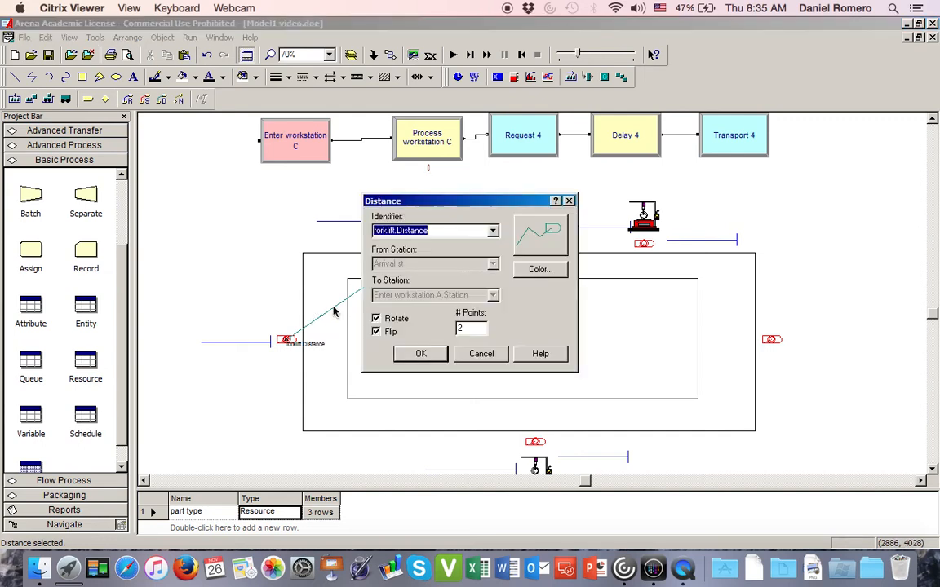
{"action": "double_click", "coordinate": [470, 331]}
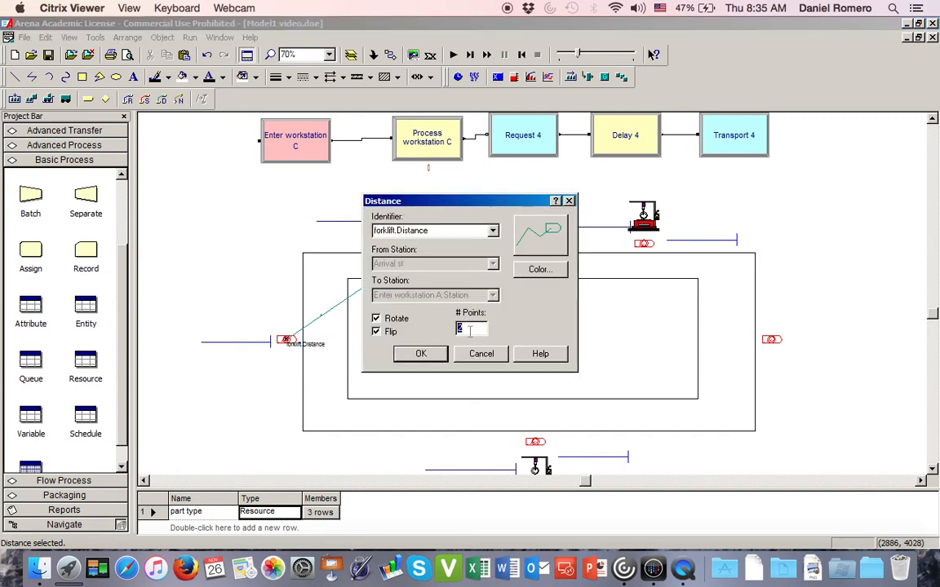
{"action": "left_click", "coordinate": [435, 365]}
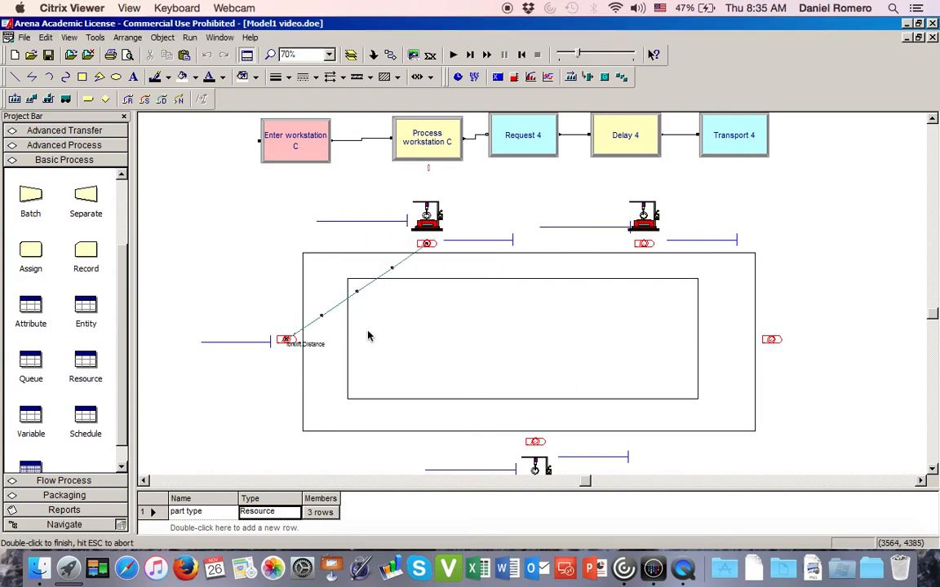
{"action": "left_click", "coordinate": [315, 339]}
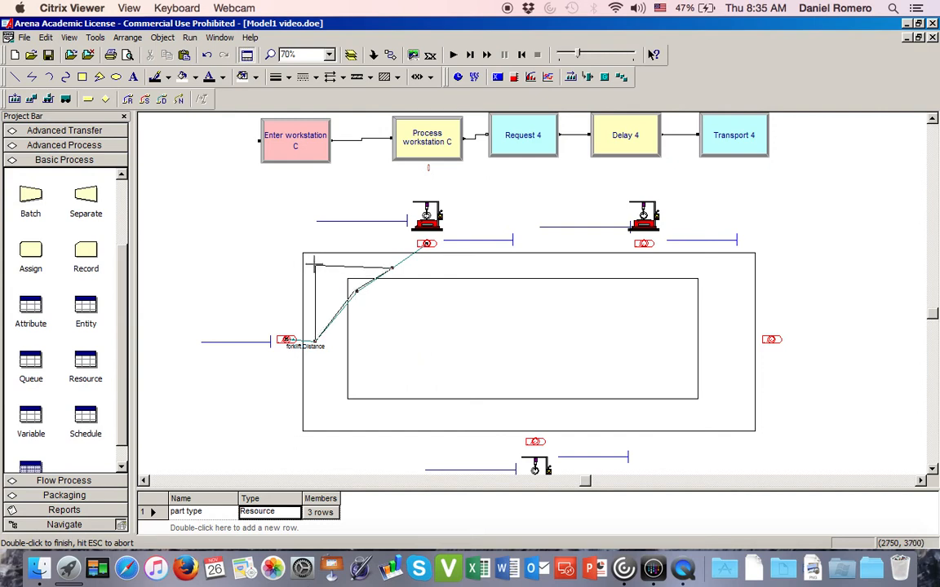
{"action": "left_click_drag", "start_coordinate": [315, 263], "coordinate": [315, 264]}
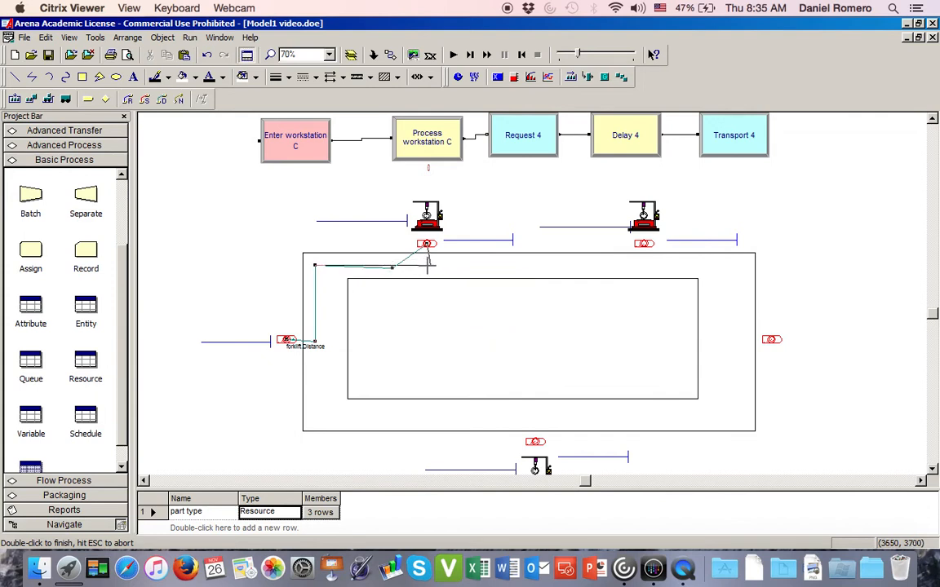
{"action": "left_click_drag", "start_coordinate": [425, 263], "coordinate": [424, 264]}
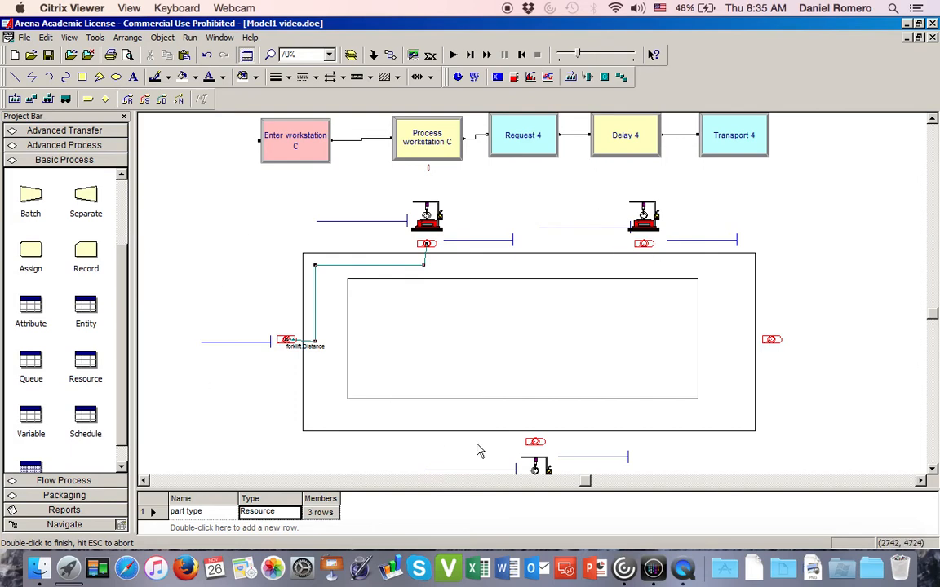
- Add a forklift.Distance path from the Arrival st station to Enter workstation B.Station
{"action": "left_click", "coordinate": [163, 100]}
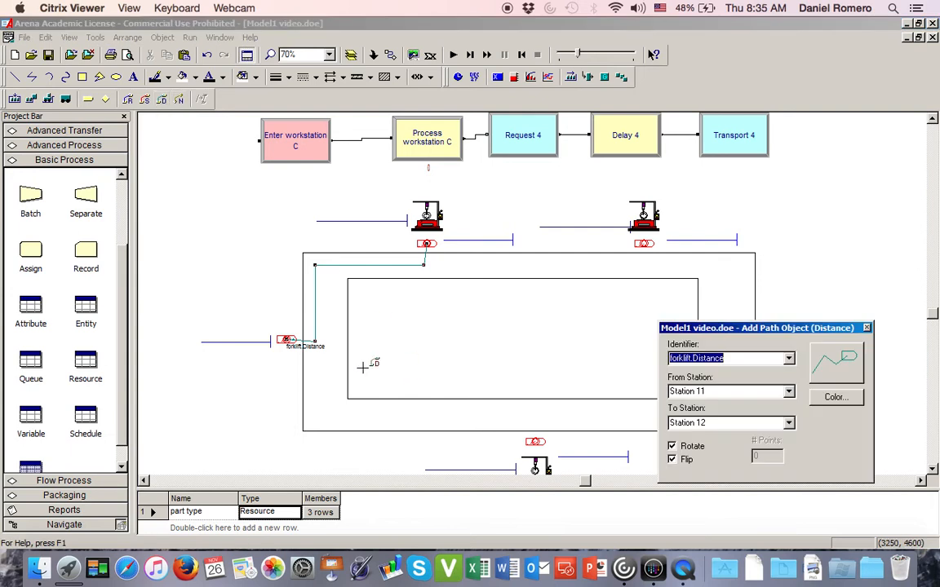
{"action": "left_click", "coordinate": [287, 338]}
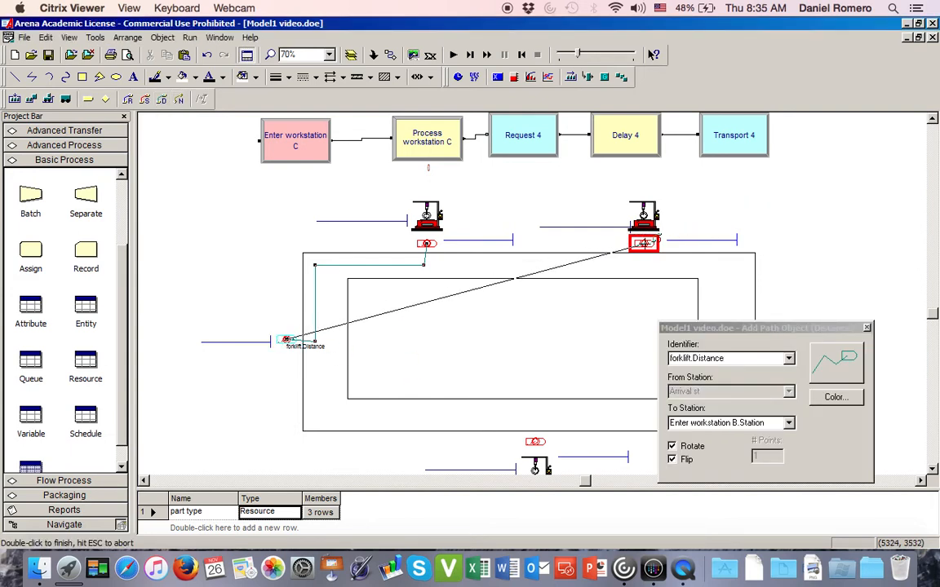
{"action": "double_click", "coordinate": [644, 243]}
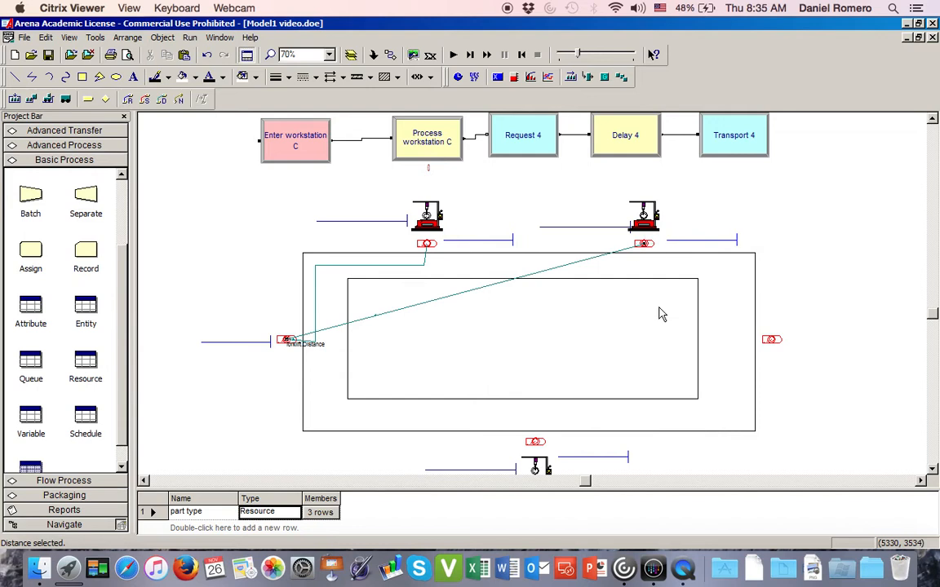
- Give the arrival-to-workstation B distance three intermediate points and reposition them so the path runs inside the track's upper lane to workstation B
{"action": "double_click", "coordinate": [477, 292]}
{"action": "double_click", "coordinate": [478, 328]}
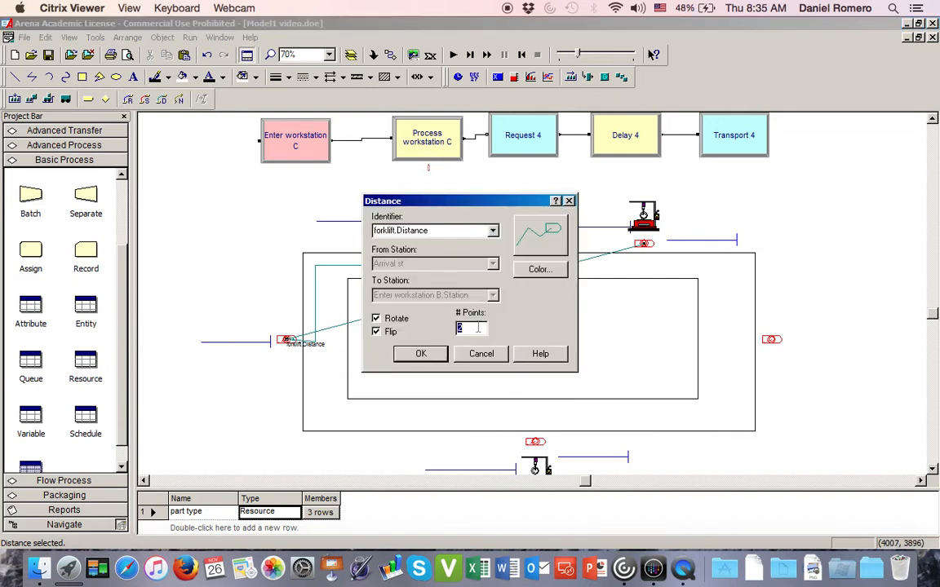
{"action": "left_click", "coordinate": [421, 357]}
{"action": "left_click", "coordinate": [421, 357]}
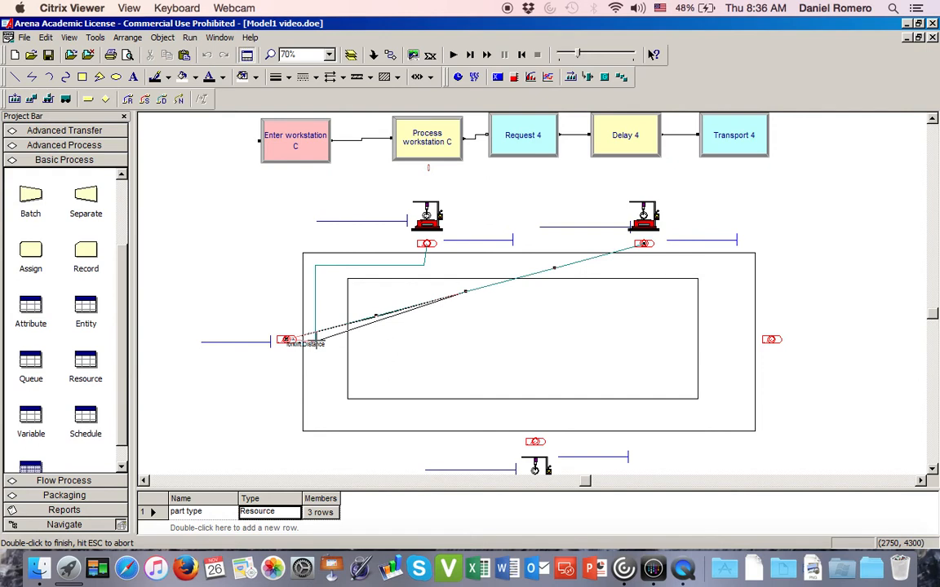
{"action": "double_click", "coordinate": [315, 338]}
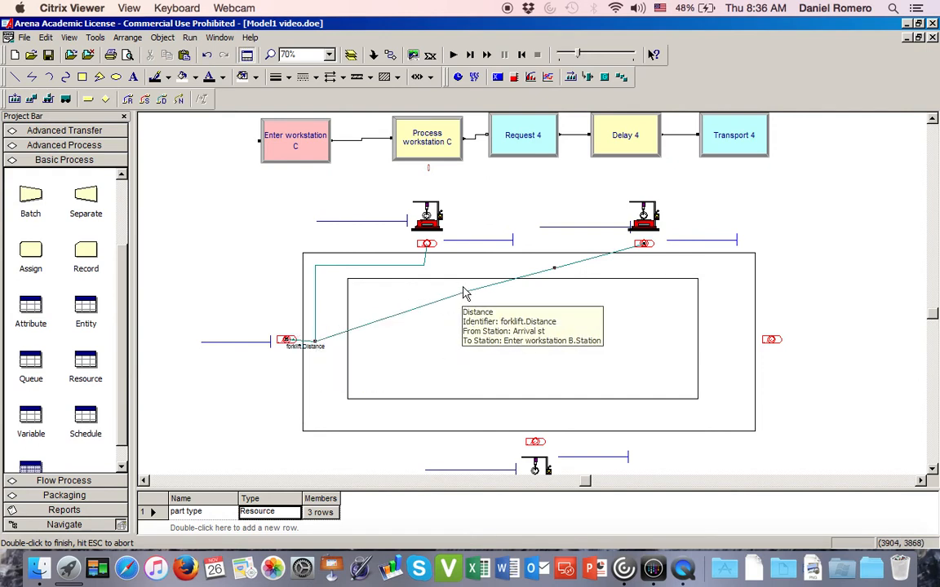
{"action": "left_click_drag", "start_coordinate": [466, 291], "coordinate": [316, 267]}
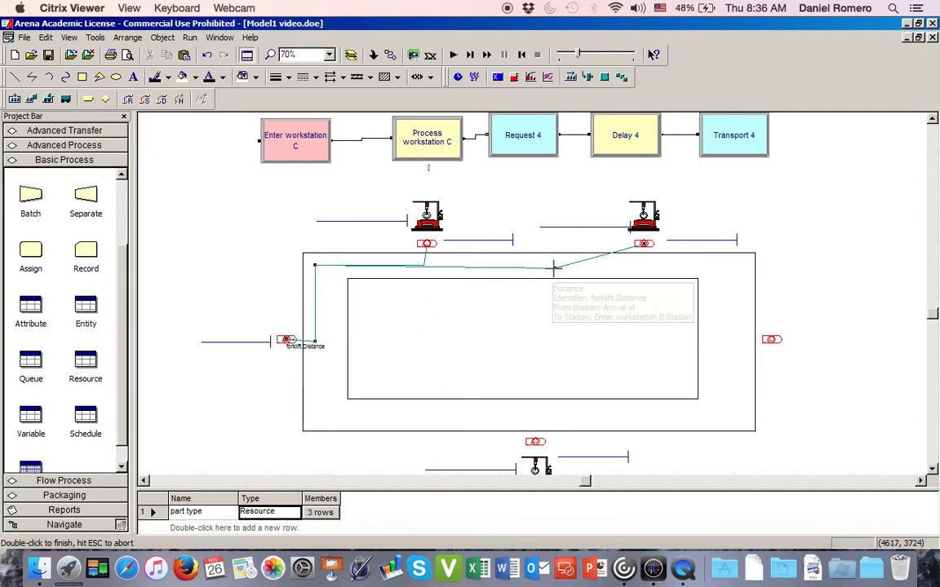
{"action": "left_click_drag", "start_coordinate": [554, 269], "coordinate": [654, 263]}
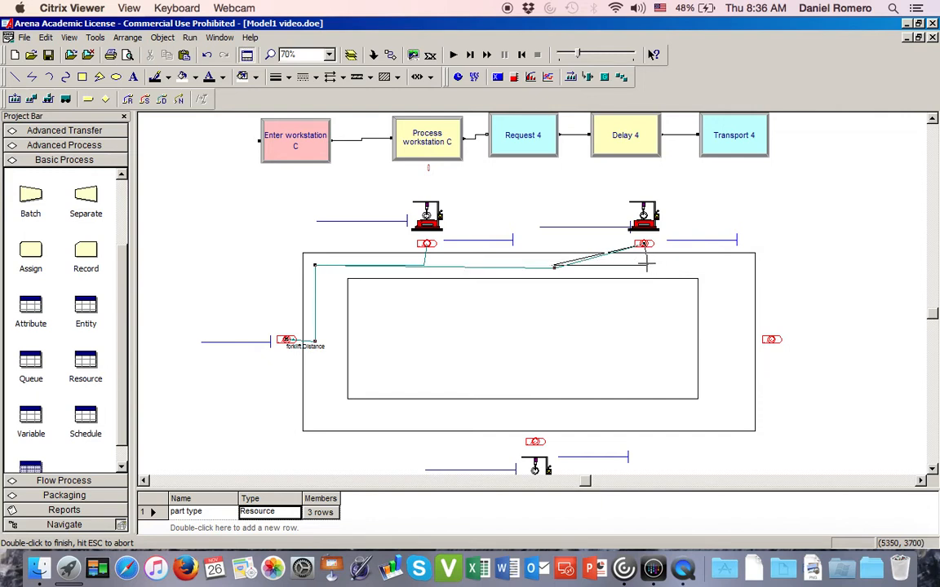
{"action": "left_click_drag", "start_coordinate": [647, 263], "coordinate": [647, 264]}
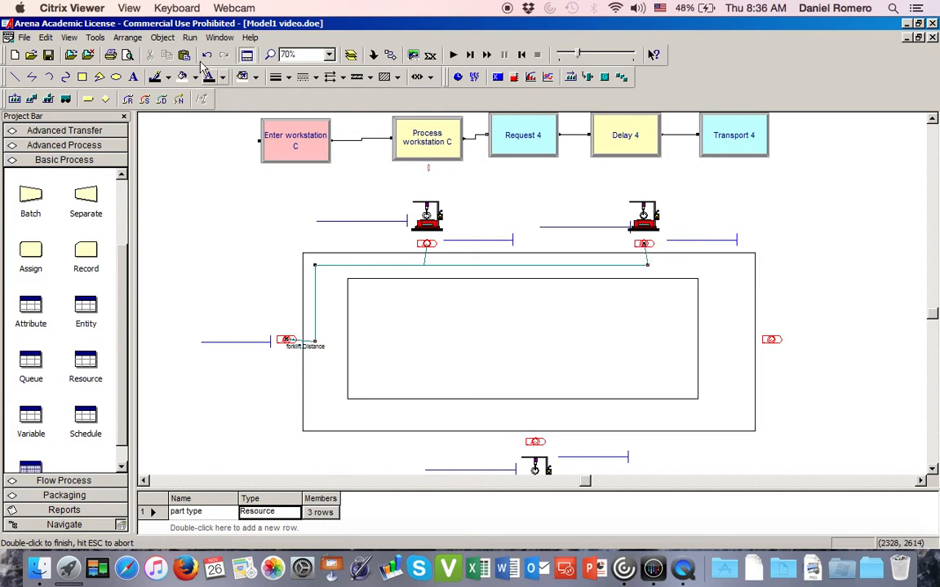
- Add a forklift.Distance path from the Arrival st station to Enter workstation C.Station
{"action": "left_click", "coordinate": [161, 99]}
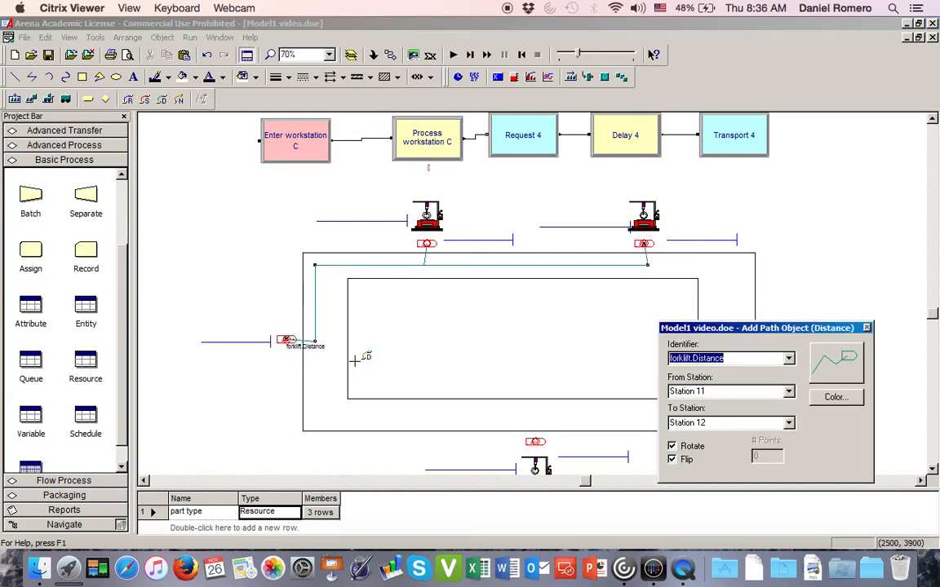
{"action": "left_click", "coordinate": [283, 340]}
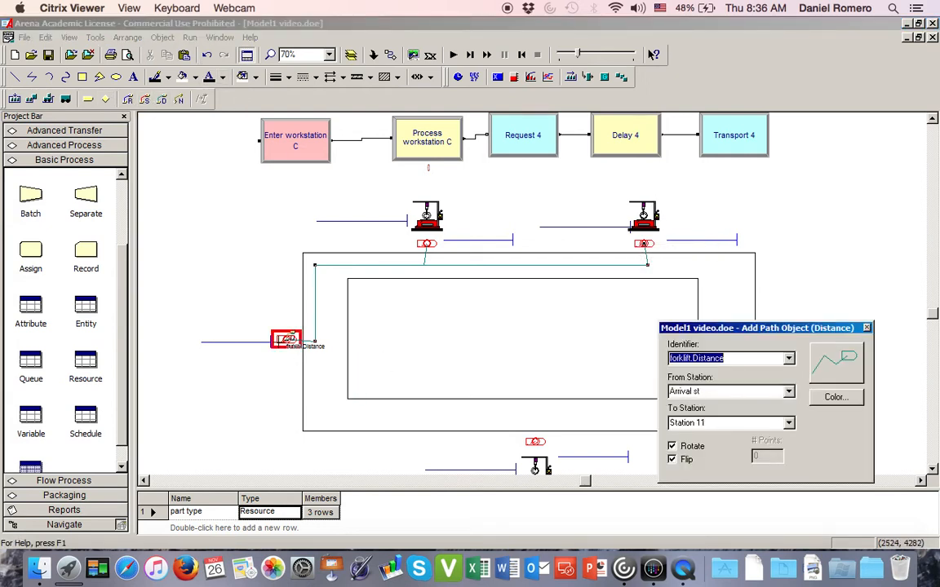
{"action": "left_click", "coordinate": [285, 340]}
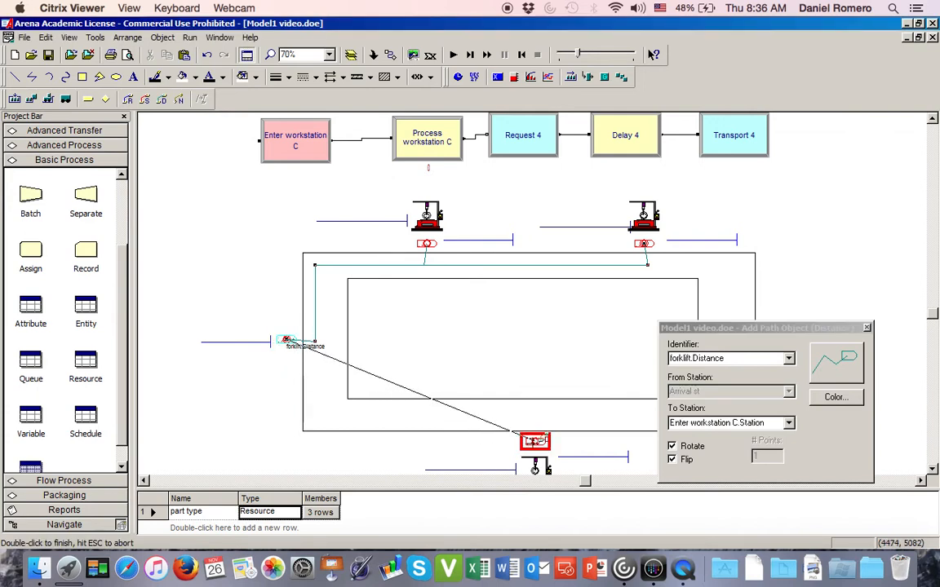
{"action": "left_click", "coordinate": [534, 441]}
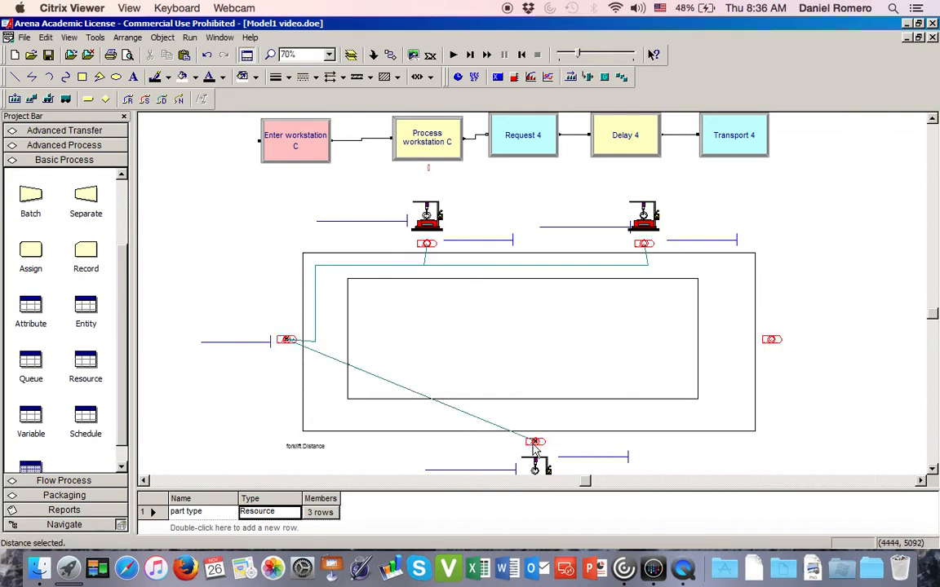
- Set the arrival-to-workstation C distance to 5 points and reposition them so the path follows the track's lower-left corner to workstation C
{"action": "double_click", "coordinate": [323, 359]}
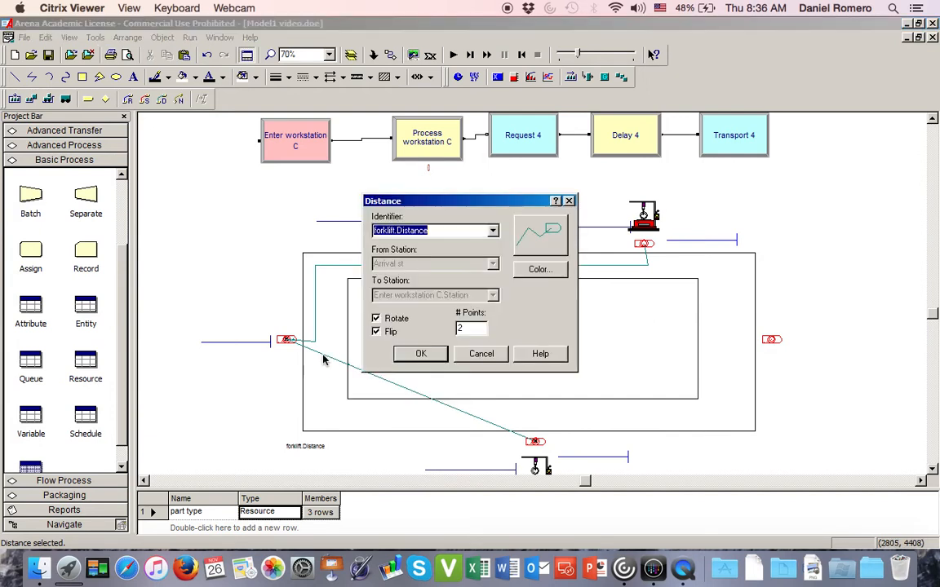
{"action": "double_click", "coordinate": [475, 328]}
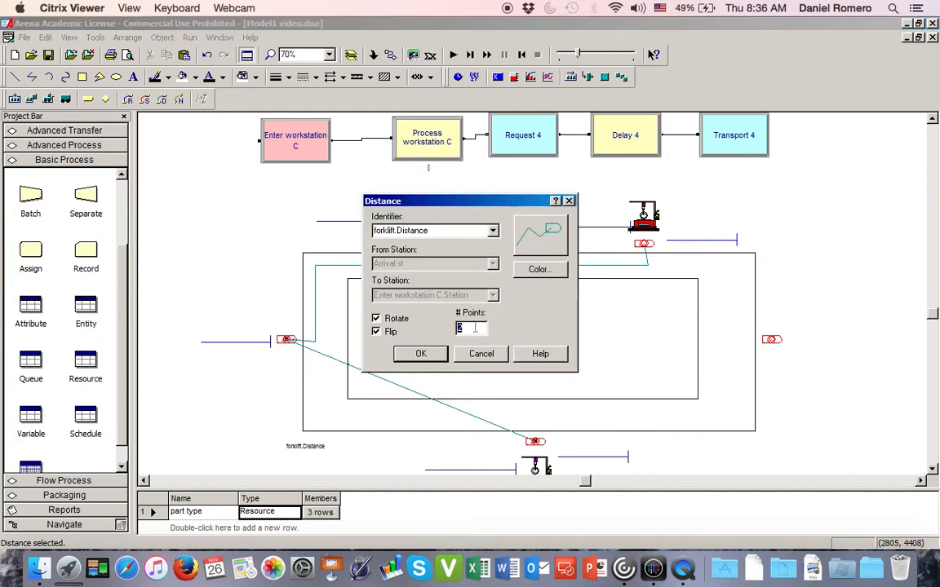
{"action": "left_click", "coordinate": [421, 354]}
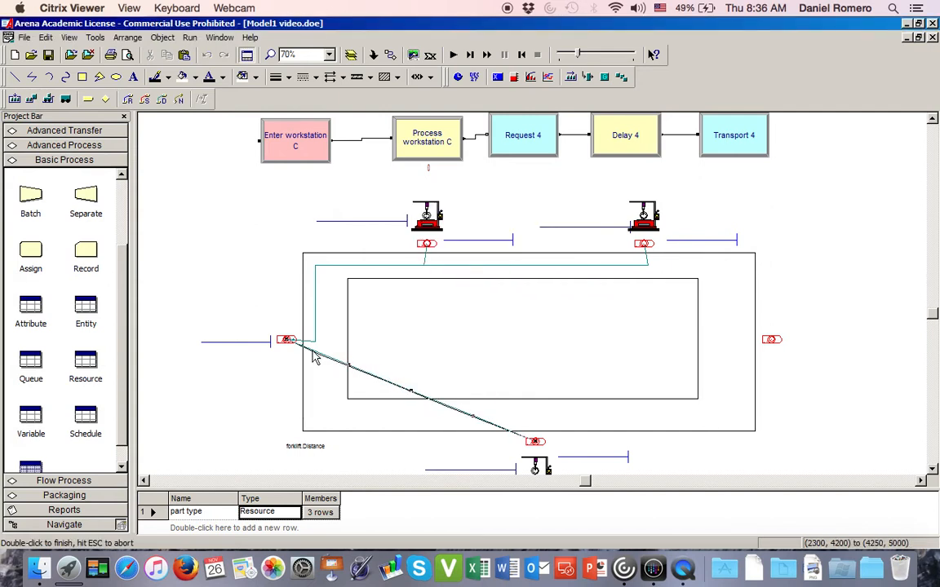
{"action": "left_click_drag", "start_coordinate": [313, 345], "coordinate": [315, 343]}
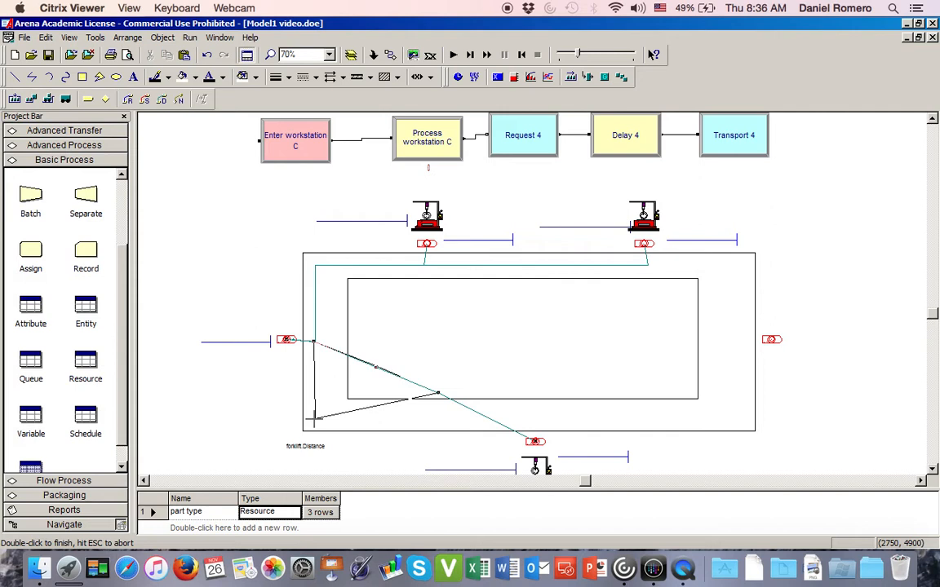
{"action": "left_click", "coordinate": [438, 394]}
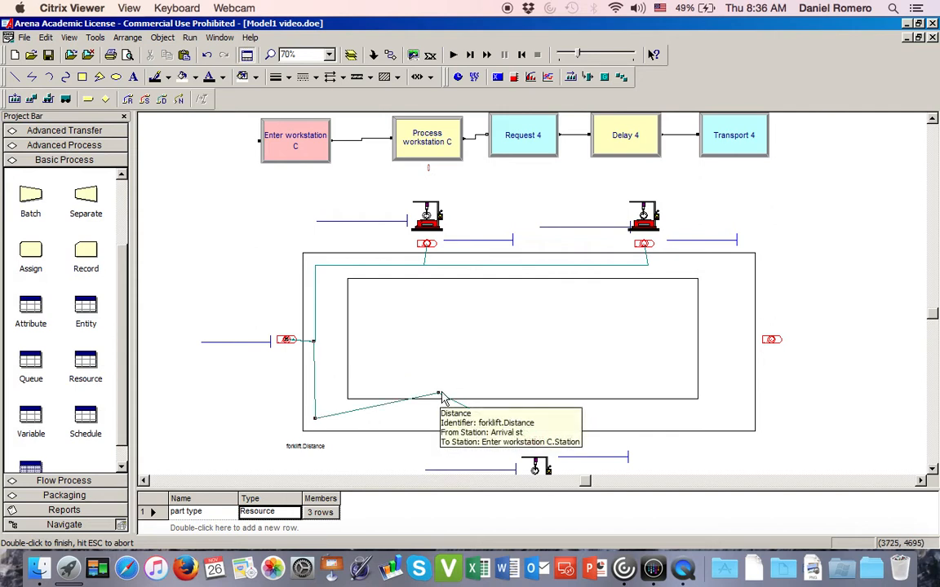
{"action": "left_click_drag", "start_coordinate": [439, 392], "coordinate": [532, 418]}
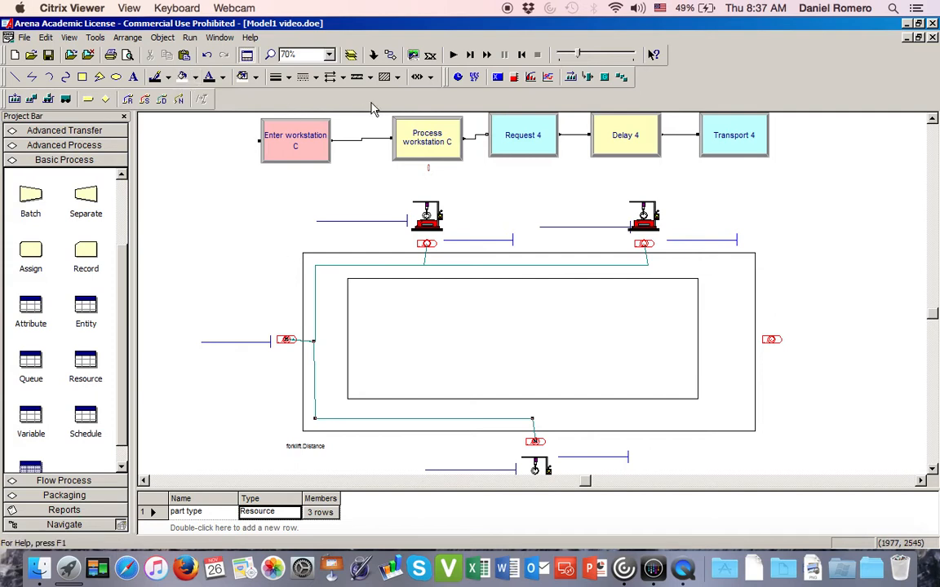
- Add a forklift.Distance path from the Arrival st station to Enter Exit.Station
{"action": "left_click", "coordinate": [163, 99]}
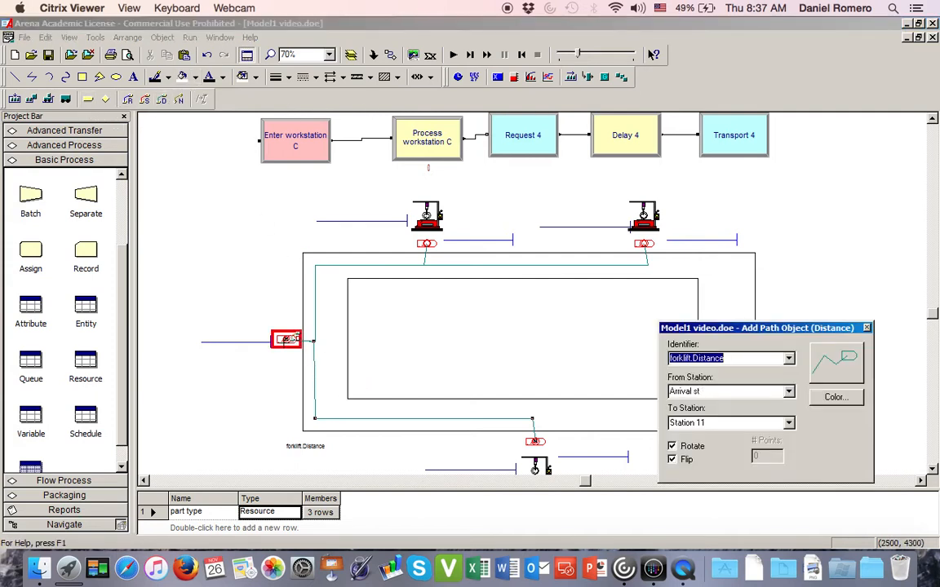
{"action": "left_click", "coordinate": [285, 340]}
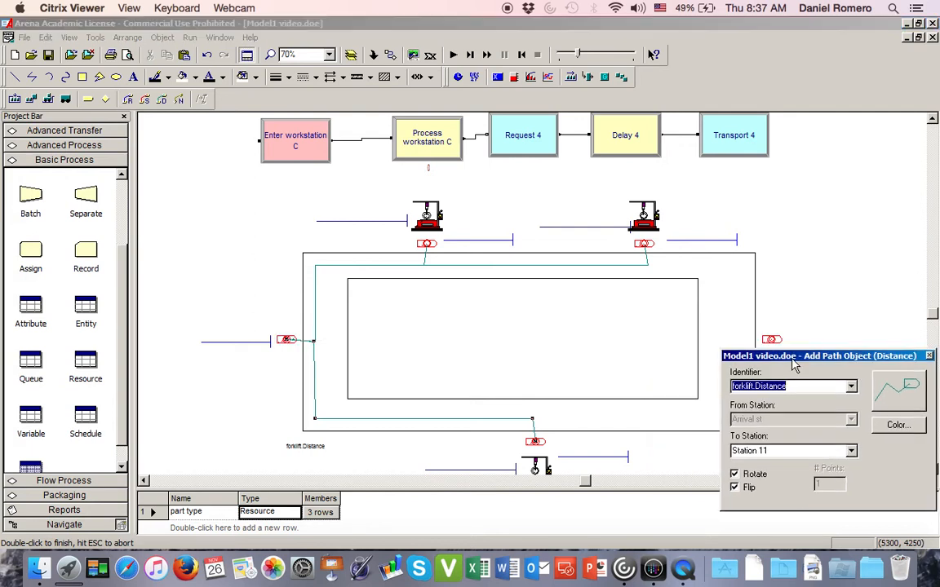
{"action": "double_click", "coordinate": [779, 336]}
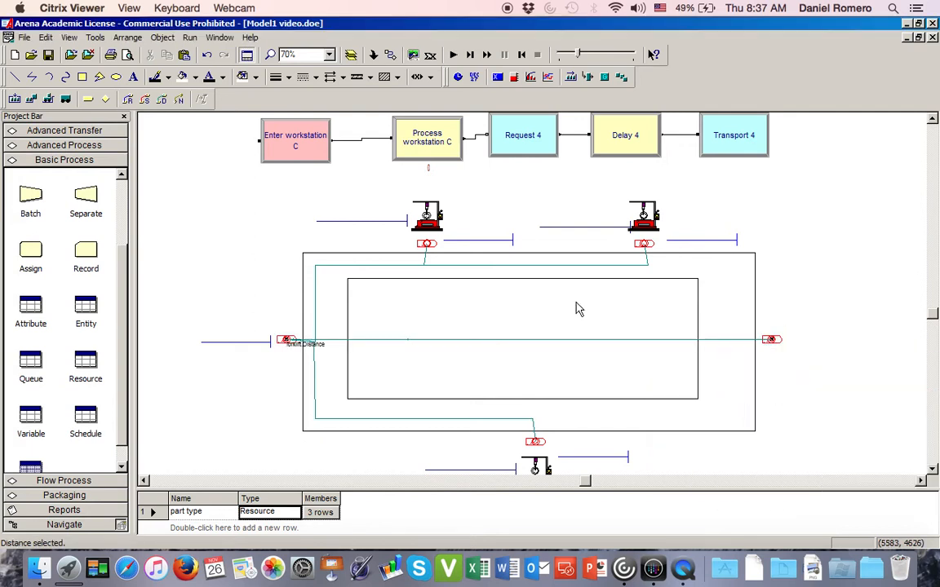
- Set the arrival-to-exit distance to 6 points and route it along the track's lower lane around both lower corners to the exit station
{"action": "double_click", "coordinate": [424, 341]}
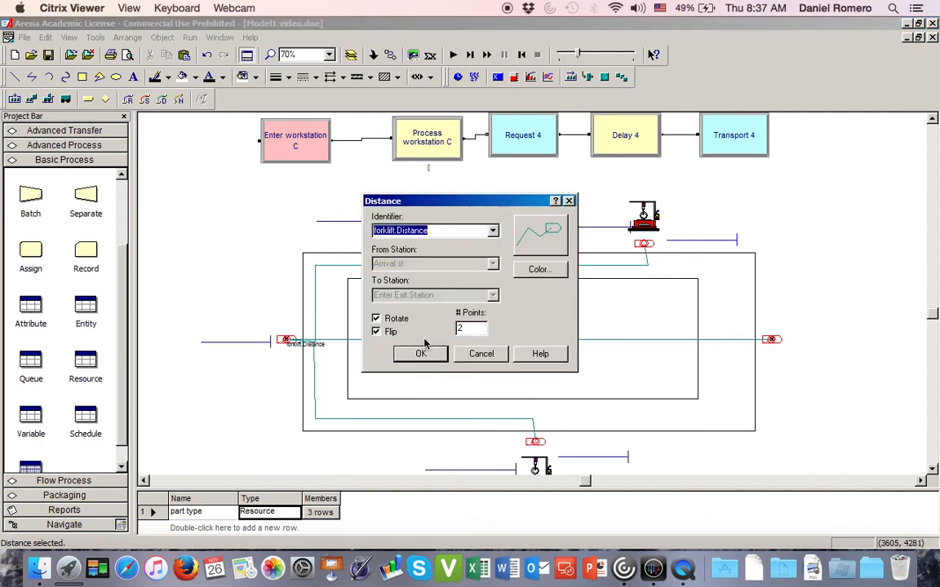
{"action": "double_click", "coordinate": [471, 327]}
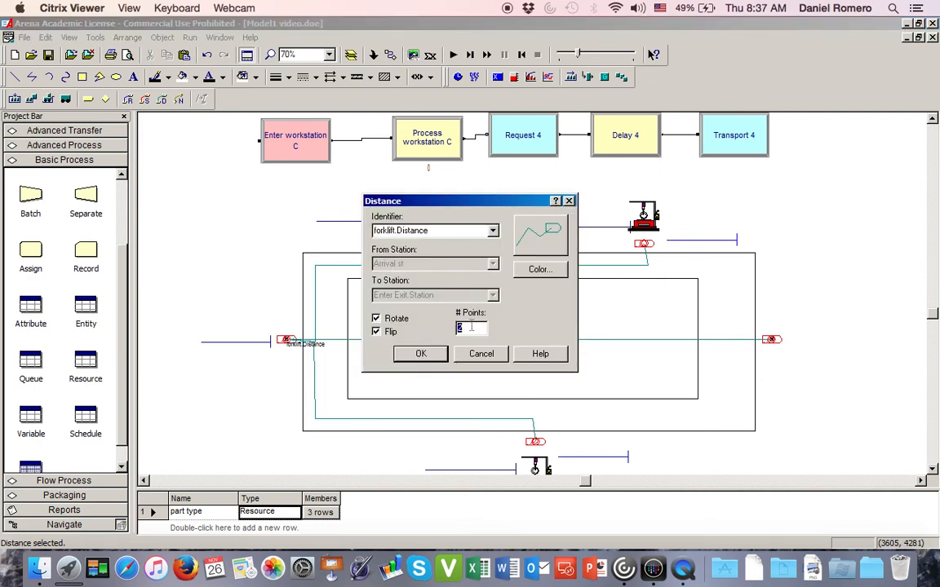
{"action": "type", "text": "6"}
{"action": "left_click", "coordinate": [434, 357]}
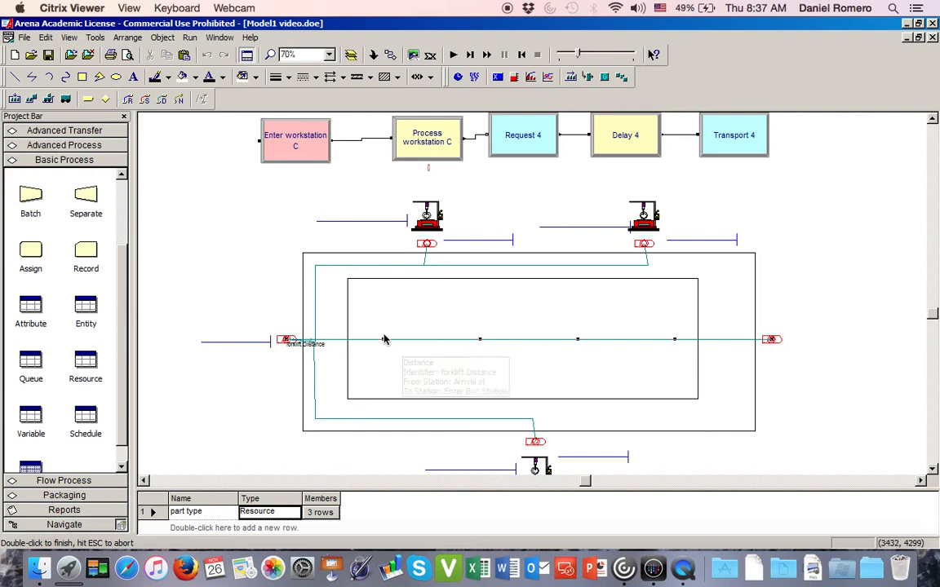
{"action": "left_click_drag", "start_coordinate": [384, 339], "coordinate": [316, 339]}
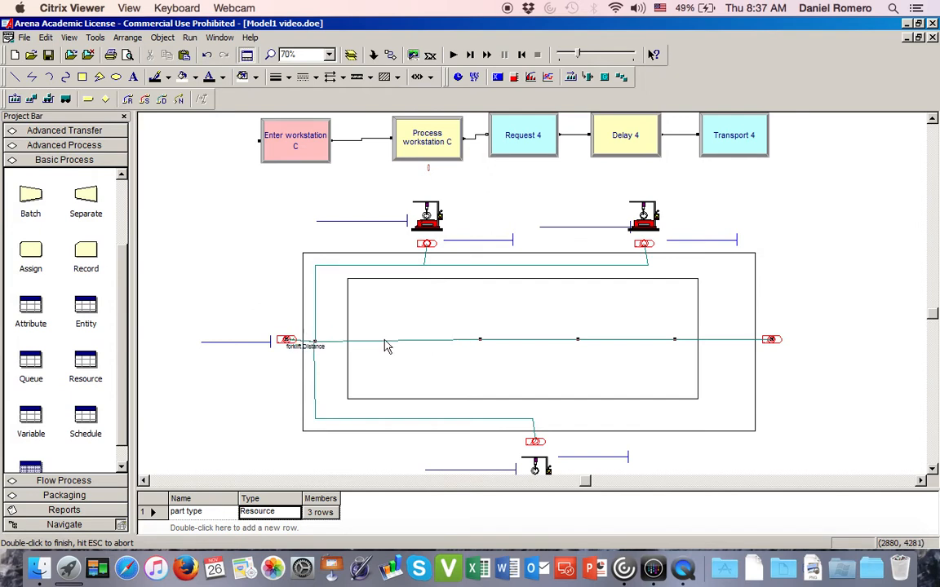
{"action": "left_click_drag", "start_coordinate": [479, 338], "coordinate": [315, 418]}
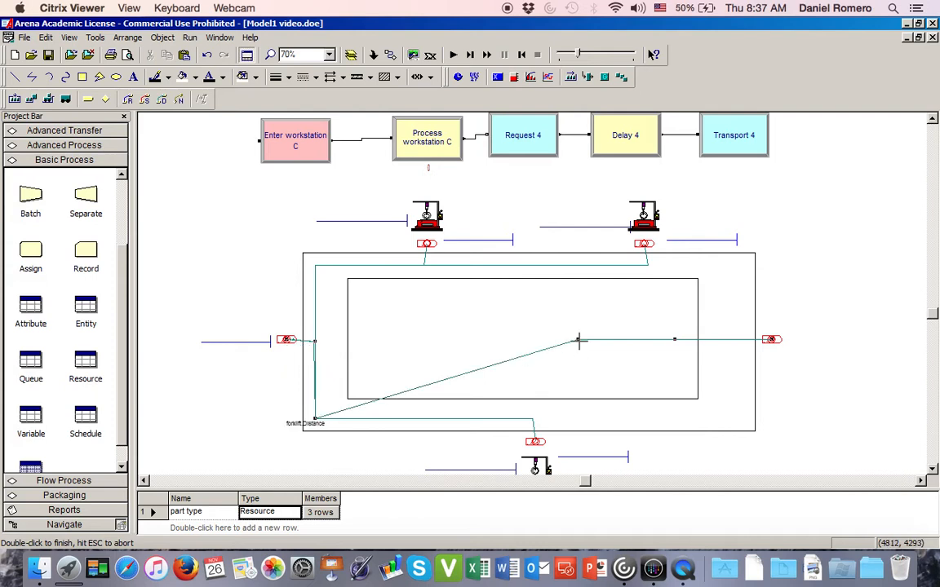
{"action": "left_click_drag", "start_coordinate": [578, 337], "coordinate": [742, 418]}
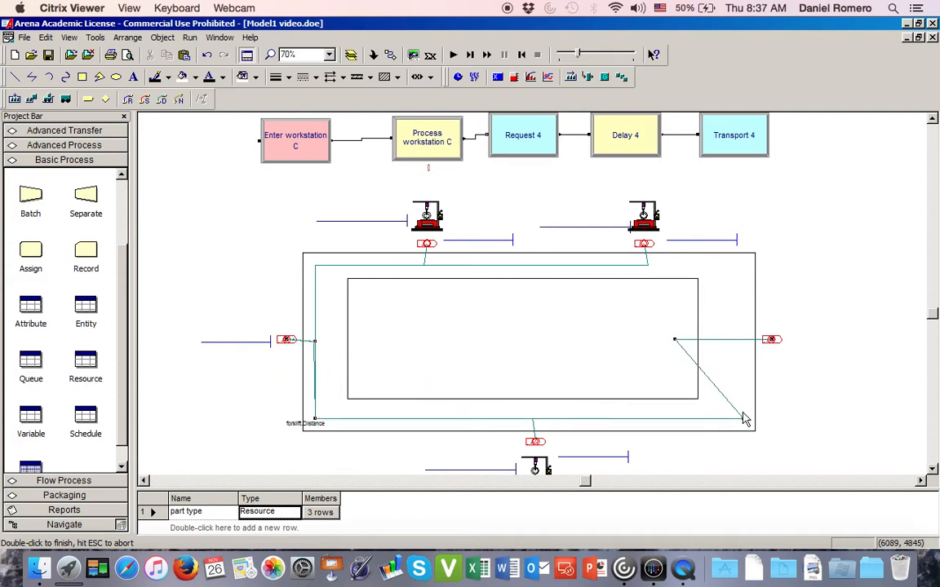
{"action": "left_click_drag", "start_coordinate": [674, 337], "coordinate": [743, 336]}
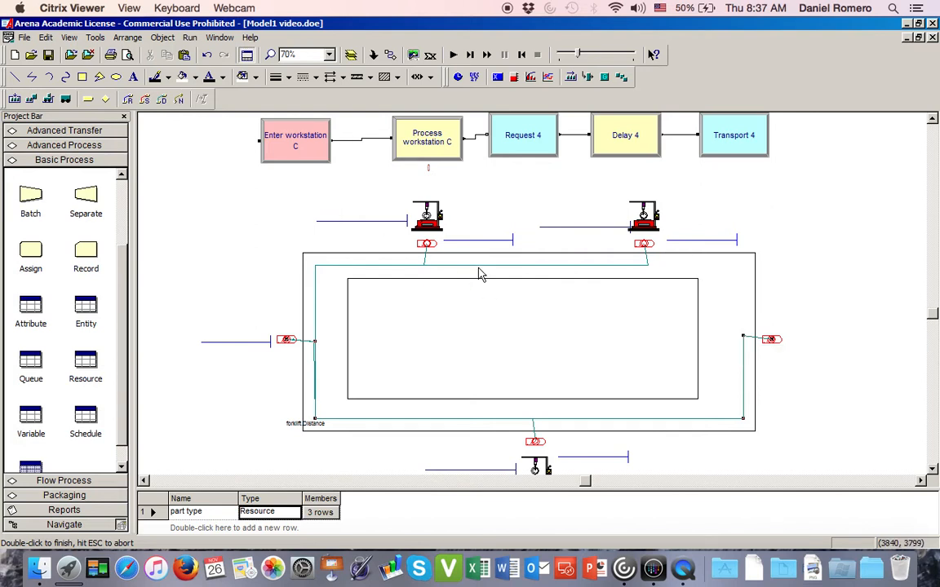
- Add a forklift.Distance path from Enter workstation A.Station to Enter workstation B.Station
{"action": "left_click", "coordinate": [163, 99]}
{"action": "left_click", "coordinate": [426, 244]}
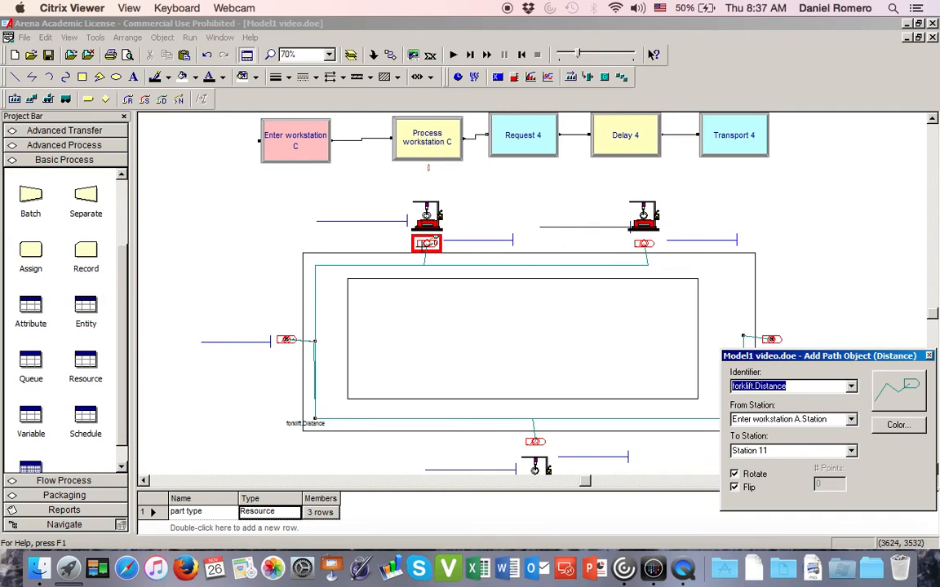
{"action": "left_click", "coordinate": [426, 243]}
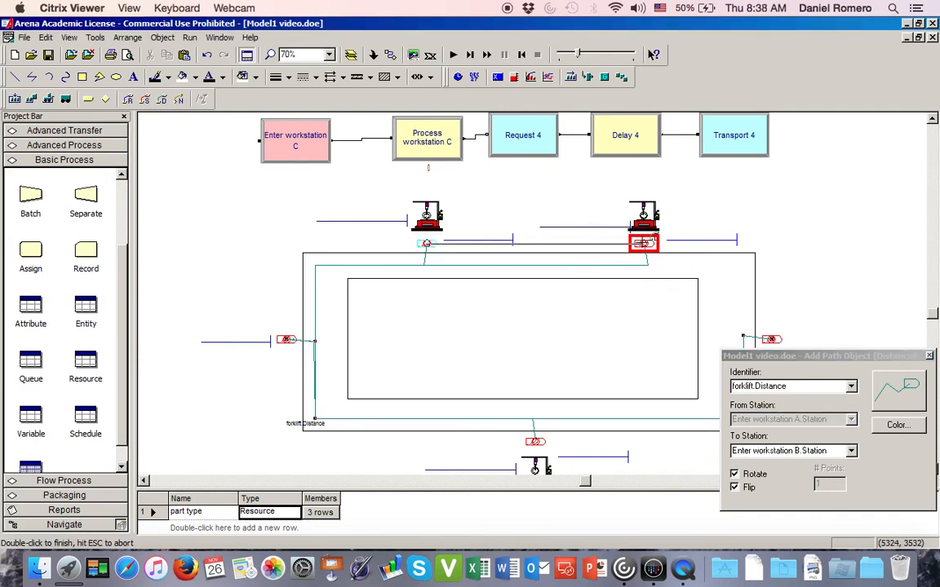
{"action": "double_click", "coordinate": [643, 244]}
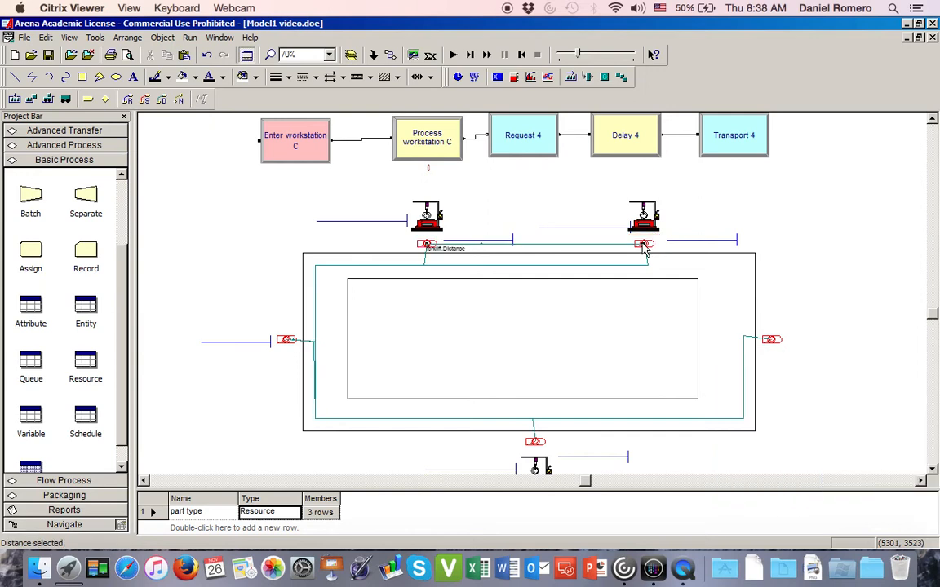
- Set the workstation A-to-B distance to 4 points and move its two intermediate points into the track's upper lane below each station
{"action": "double_click", "coordinate": [560, 247]}
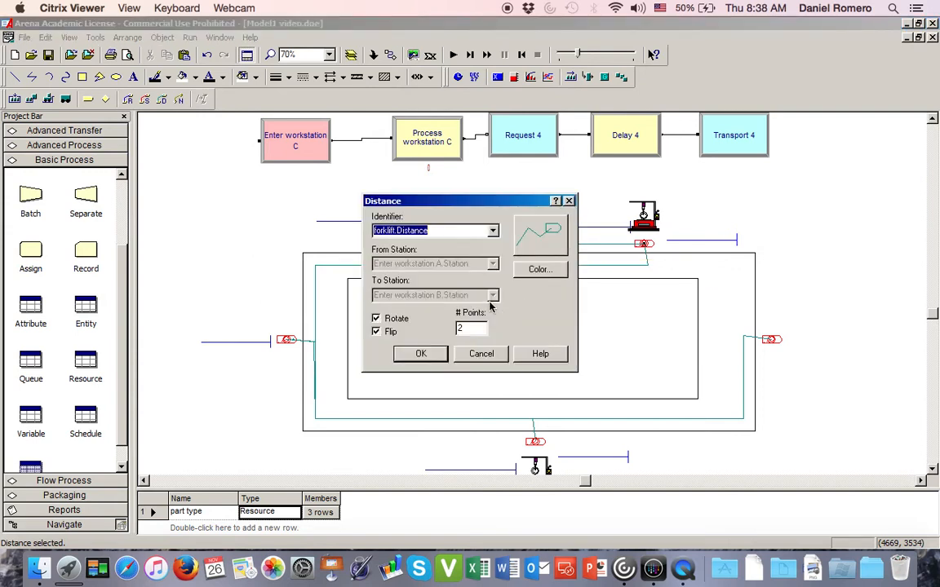
{"action": "double_click", "coordinate": [474, 329]}
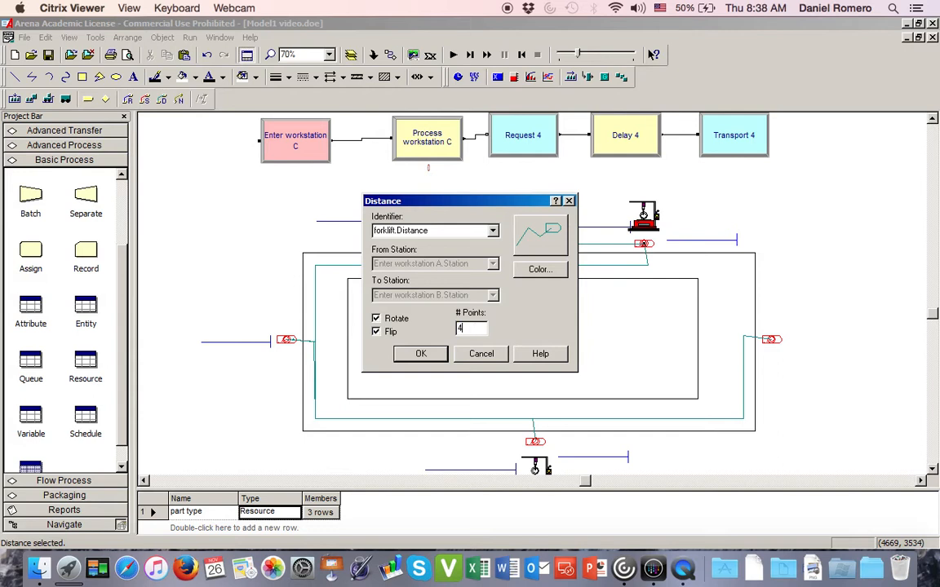
{"action": "type", "text": "4"}
{"action": "left_click", "coordinate": [420, 354]}
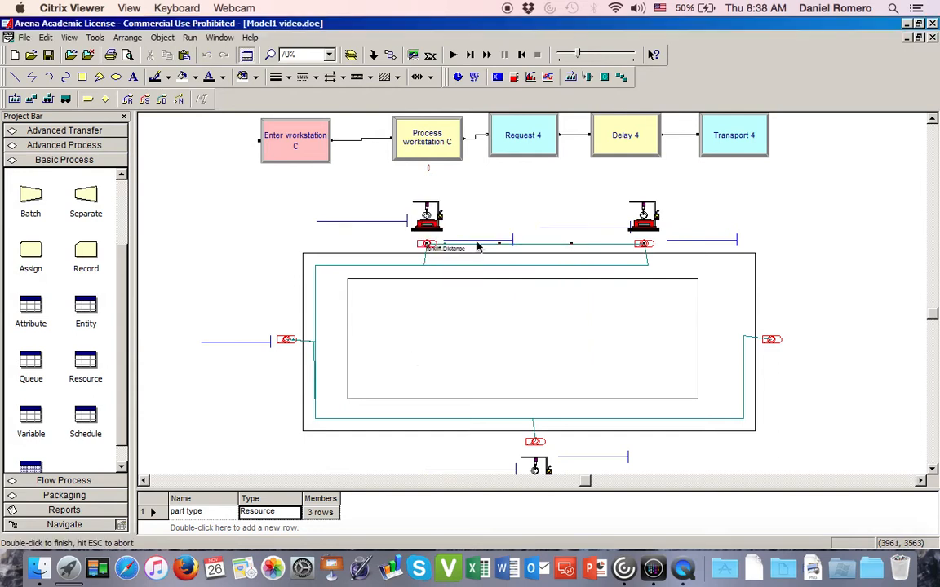
{"action": "left_click", "coordinate": [425, 267]}
{"action": "left_click", "coordinate": [572, 242]}
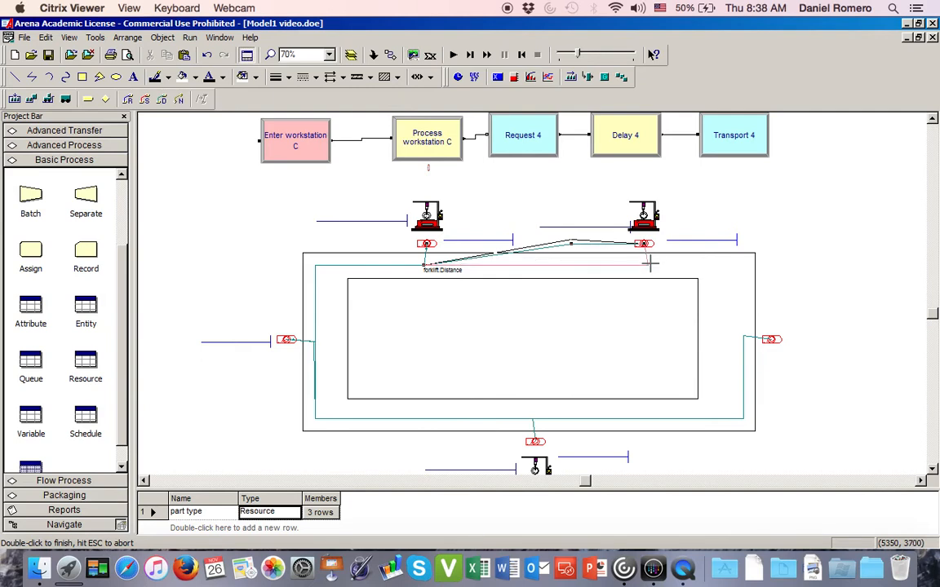
{"action": "left_click_drag", "start_coordinate": [651, 264], "coordinate": [649, 265]}
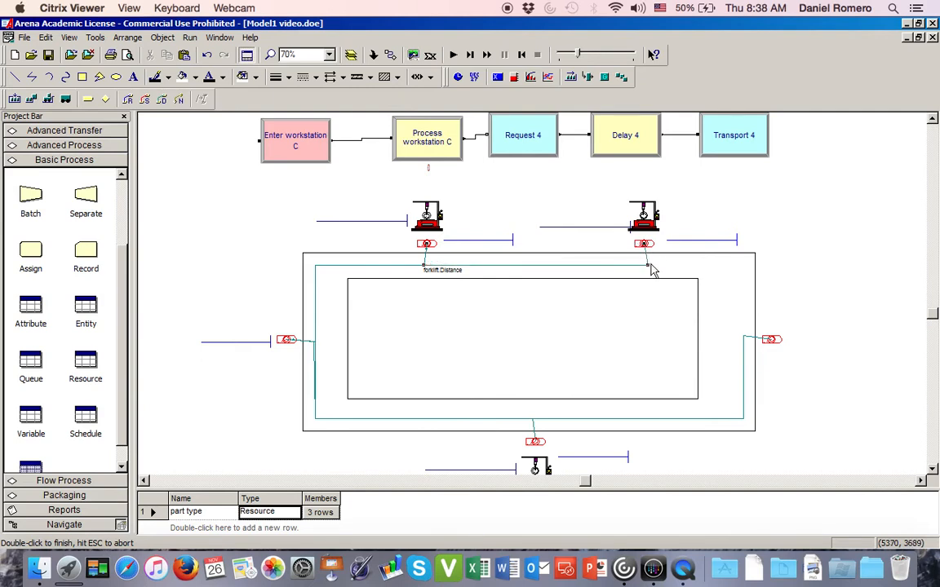
{"action": "left_click", "coordinate": [828, 239]}
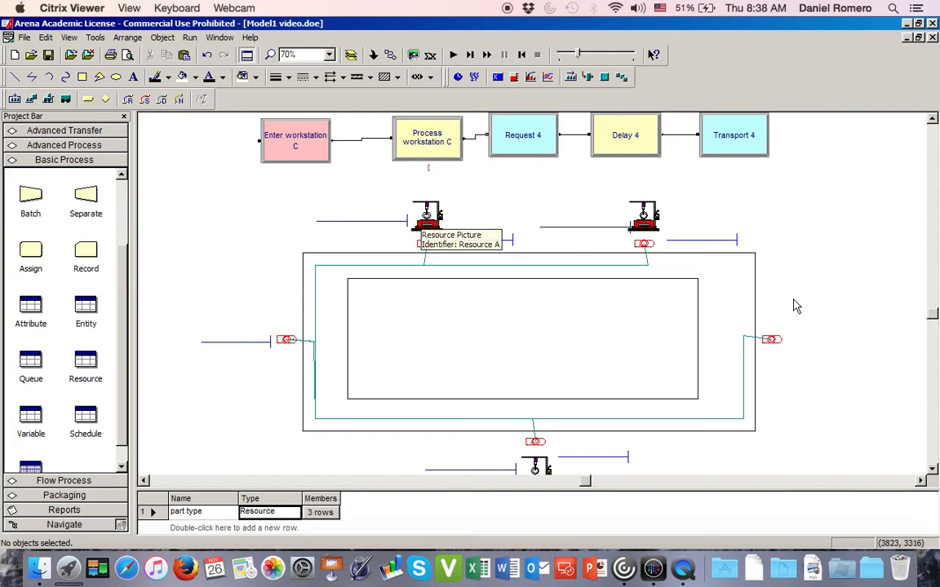
- Add a forklift.Distance path from Enter workstation A.Station to Enter workstation C.Station
{"action": "left_click", "coordinate": [161, 100]}
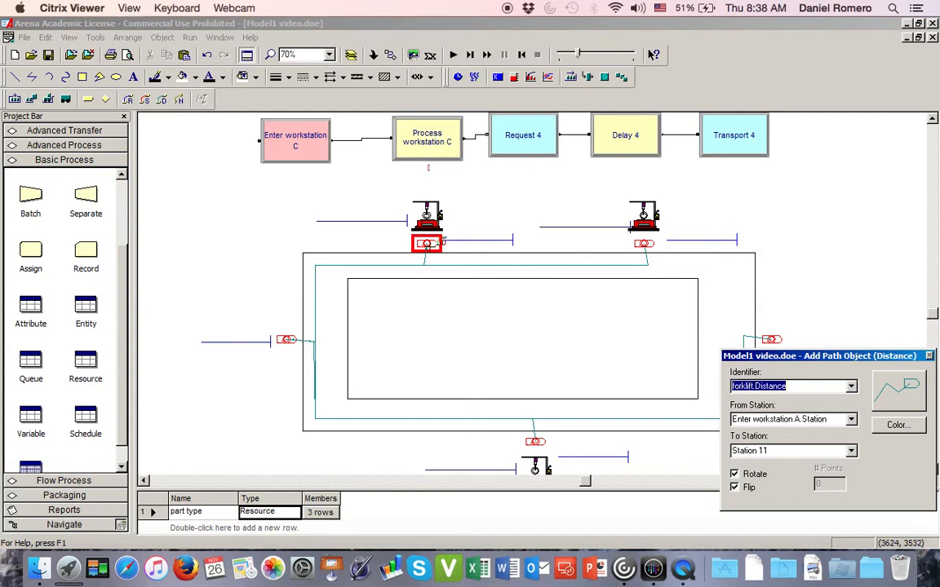
{"action": "left_click", "coordinate": [426, 243]}
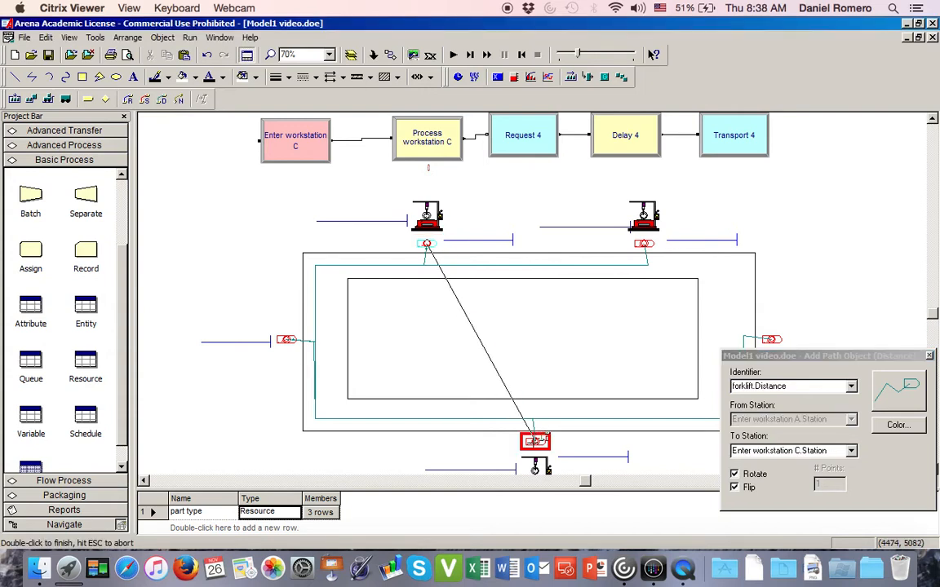
{"action": "left_click", "coordinate": [536, 441]}
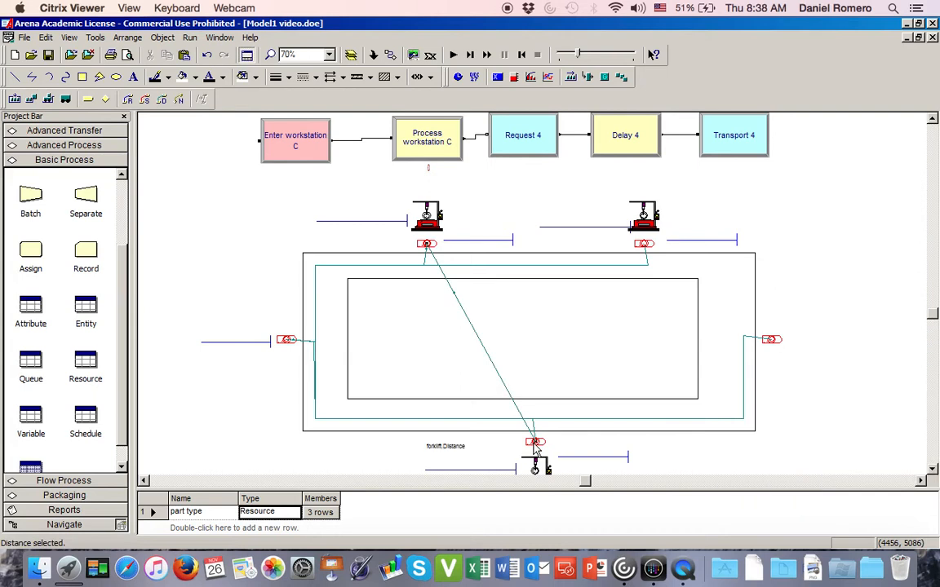
- Set the workstation A-to-C distance to 6 points and route it through the track's upper-left and lower-left corners to workstation C's station
{"action": "double_click", "coordinate": [451, 291]}
{"action": "left_click", "coordinate": [479, 328]}
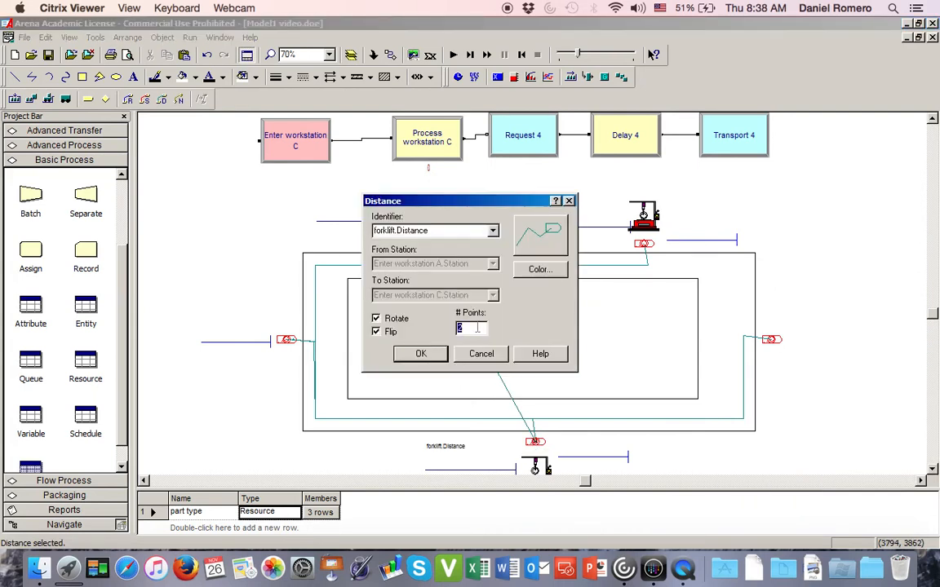
{"action": "type", "text": "6"}
{"action": "left_click", "coordinate": [420, 356]}
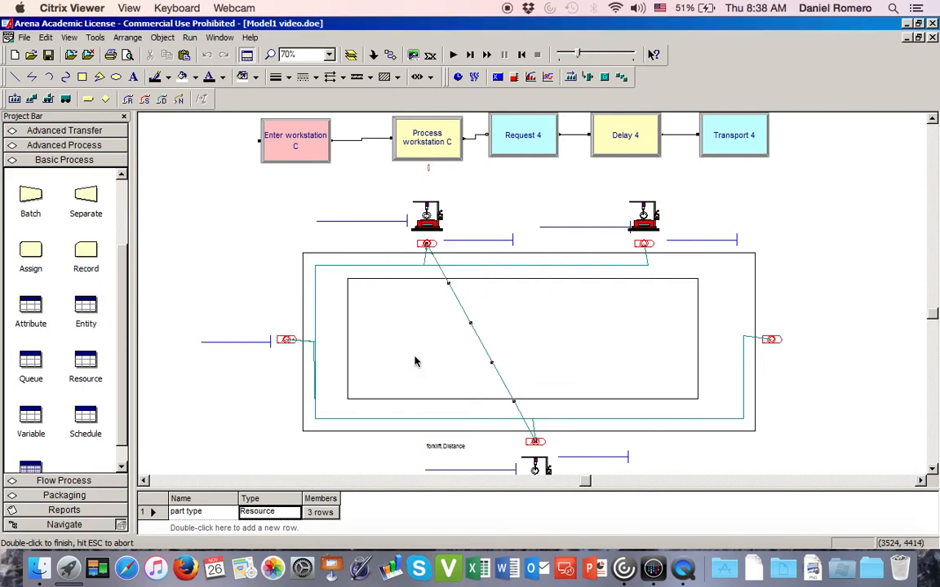
{"action": "left_click_drag", "start_coordinate": [449, 283], "coordinate": [423, 265]}
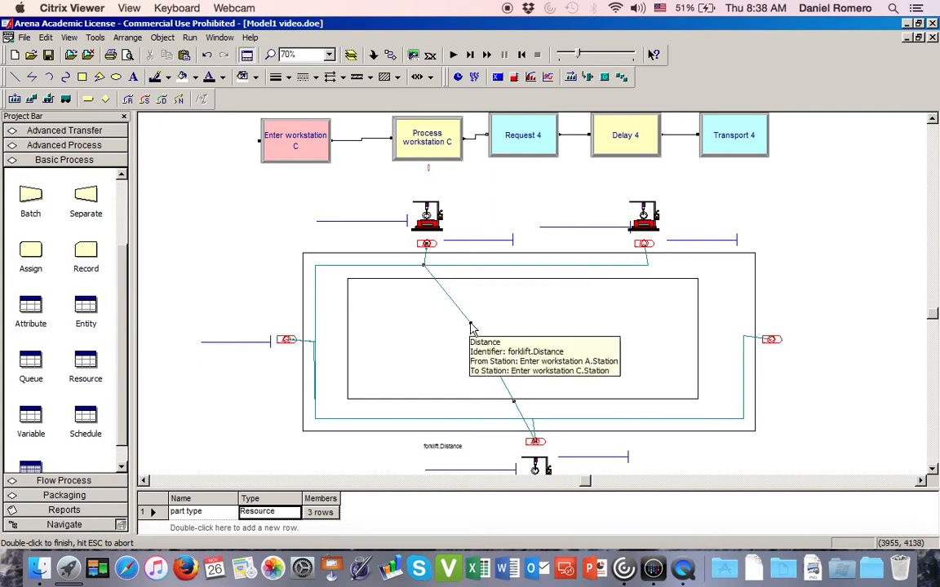
{"action": "left_click_drag", "start_coordinate": [470, 322], "coordinate": [315, 265]}
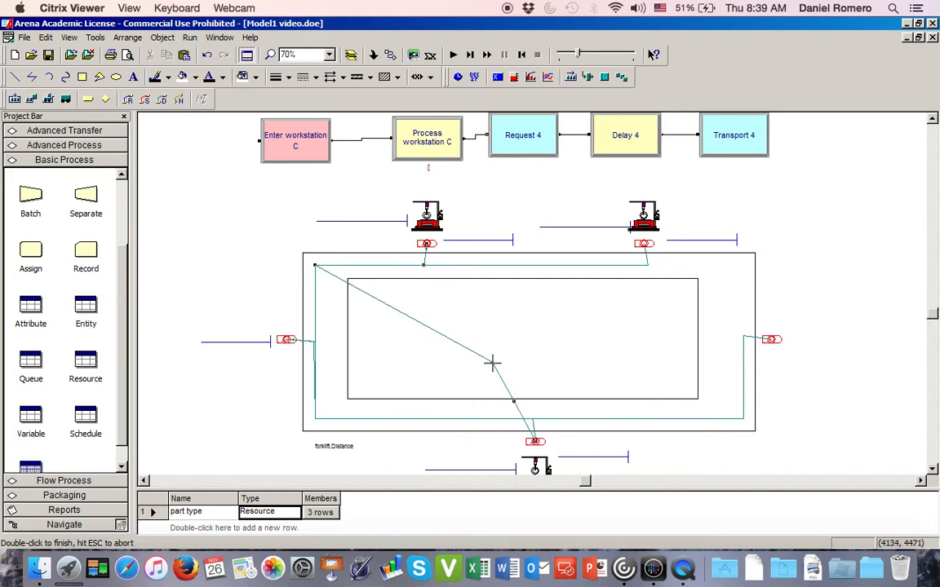
{"action": "left_click_drag", "start_coordinate": [492, 362], "coordinate": [315, 419]}
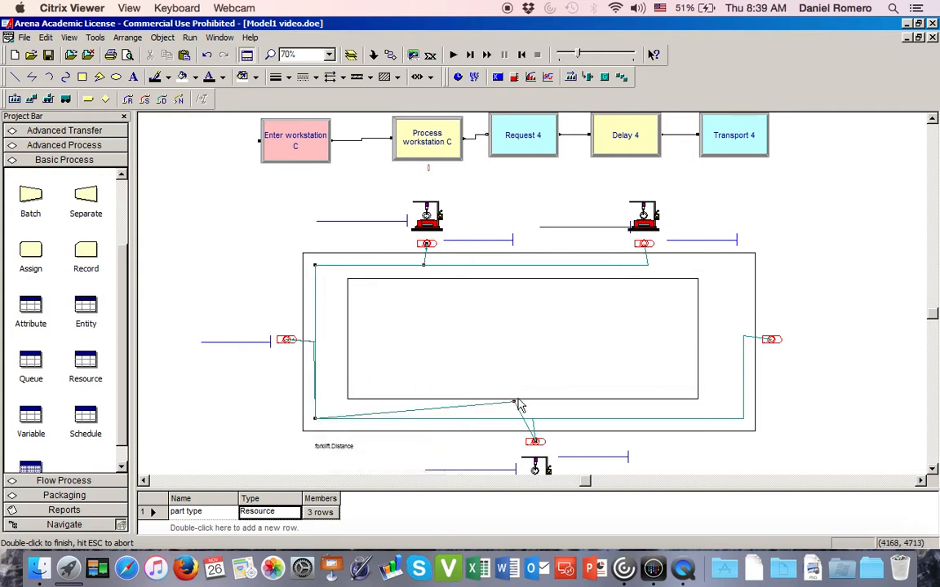
{"action": "left_click_drag", "start_coordinate": [514, 400], "coordinate": [532, 419]}
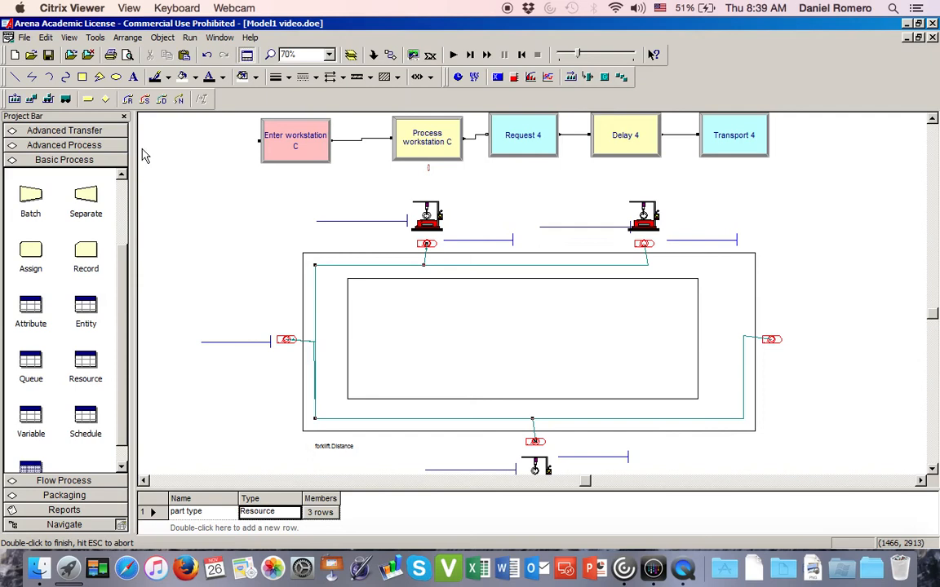
- Add a forklift.Distance path from Enter workstation A.Station to Enter Exit.Station
{"action": "left_click", "coordinate": [163, 100]}
{"action": "left_click", "coordinate": [441, 241]}
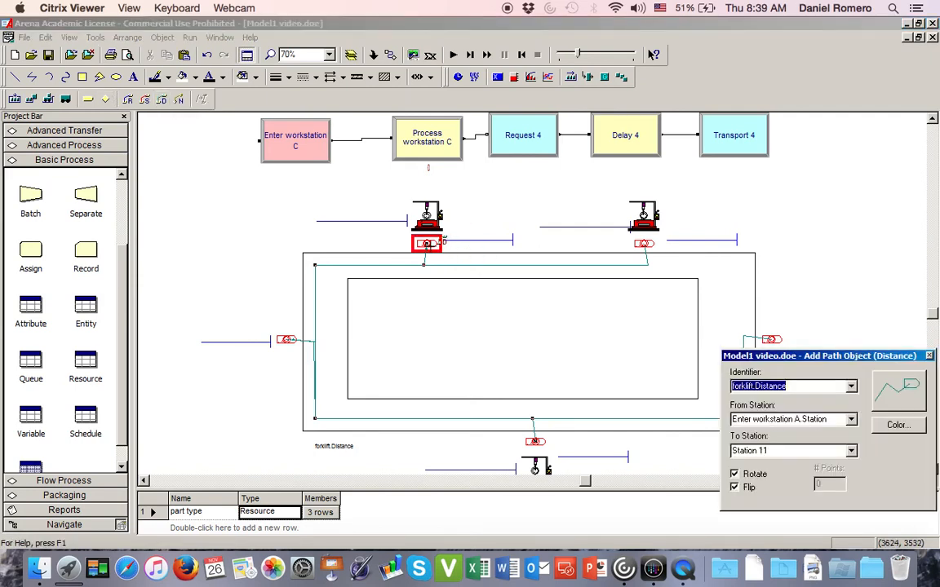
{"action": "left_click", "coordinate": [442, 242]}
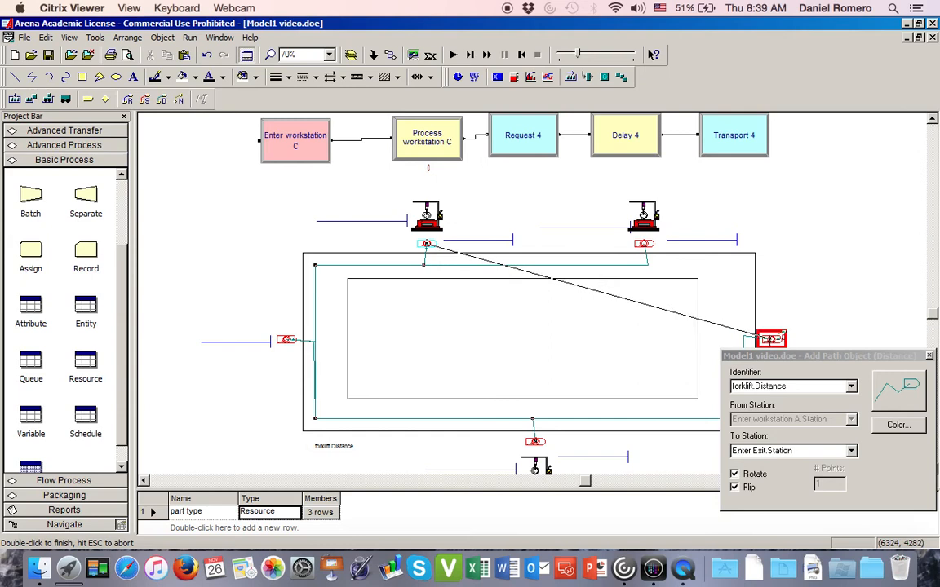
{"action": "double_click", "coordinate": [770, 339]}
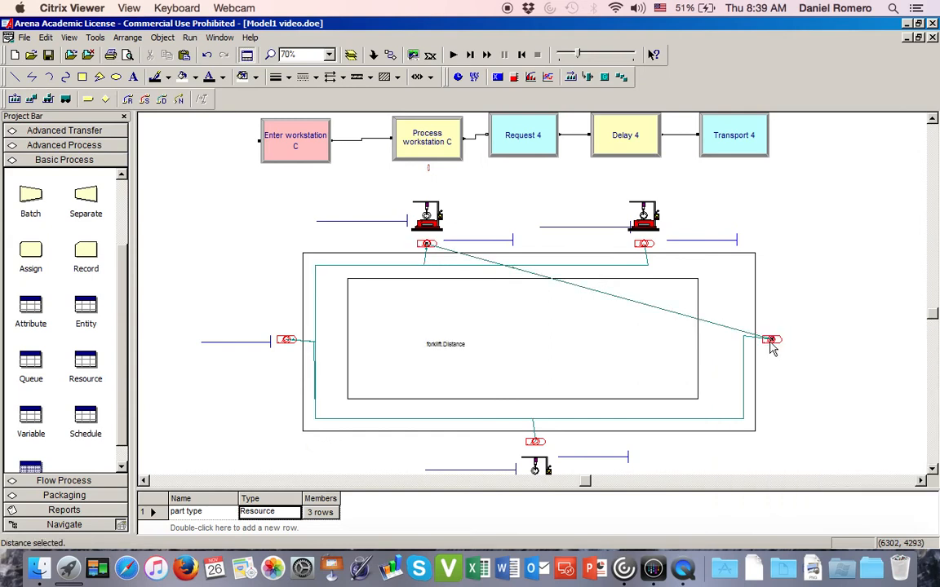
- Set the workstation A-to-exit distance to 5 points and route it along the track's upper lane around the upper-right corner to the exit station
{"action": "double_click", "coordinate": [727, 330]}
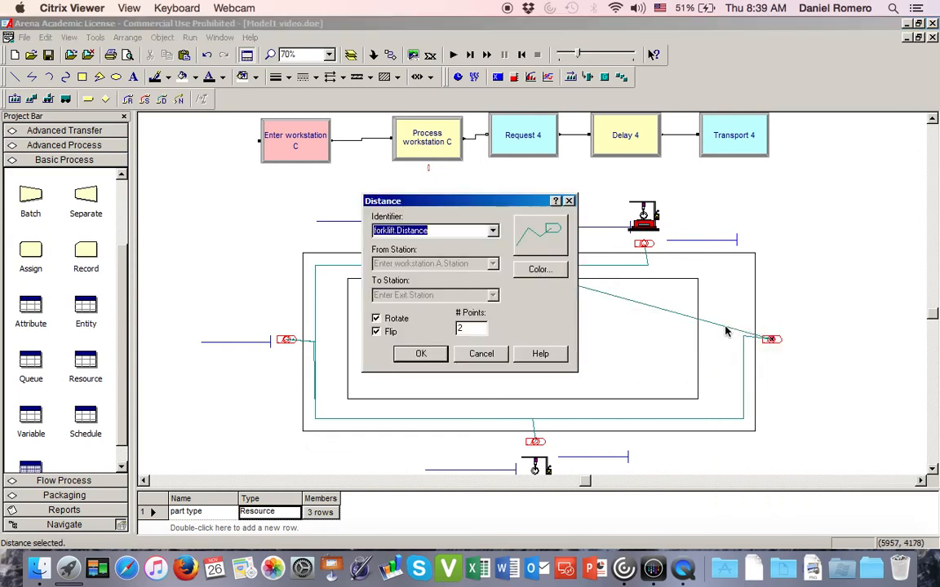
{"action": "double_click", "coordinate": [470, 330]}
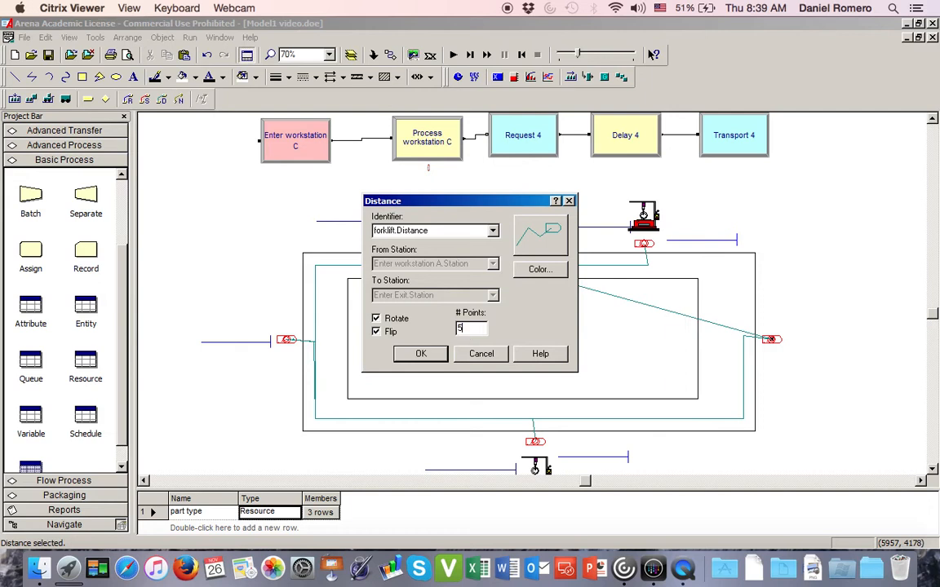
{"action": "left_click", "coordinate": [421, 354]}
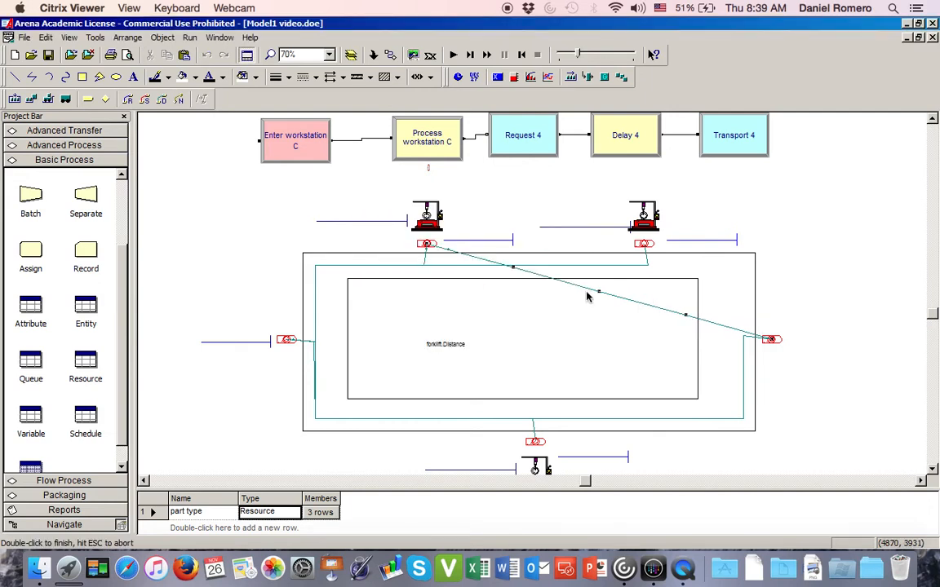
{"action": "left_click_drag", "start_coordinate": [514, 268], "coordinate": [427, 266]}
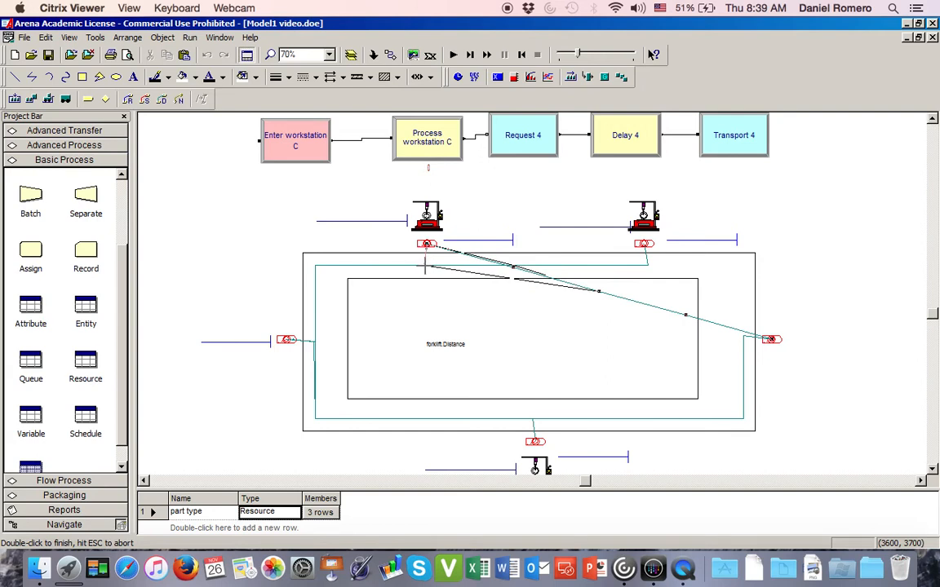
{"action": "left_click_drag", "start_coordinate": [430, 262], "coordinate": [430, 265]}
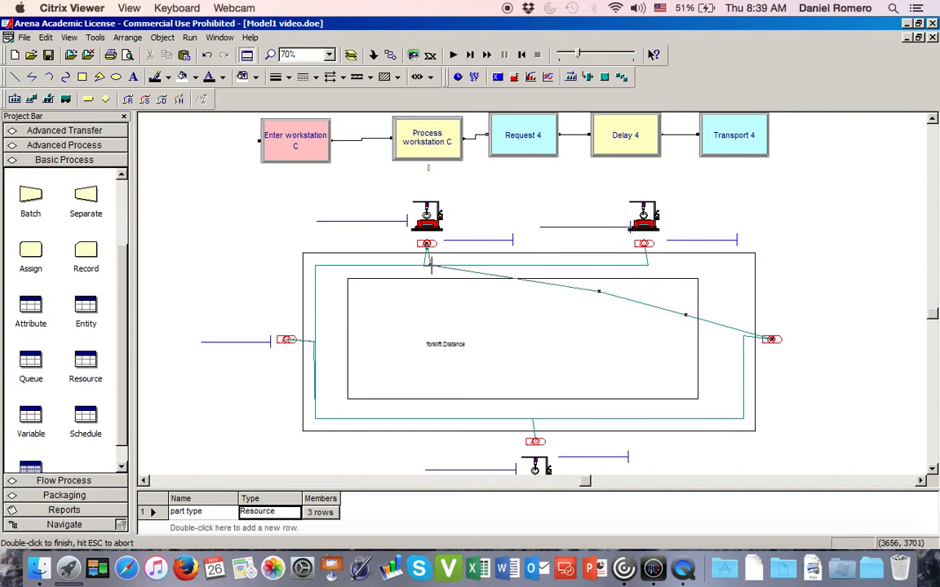
{"action": "left_click", "coordinate": [599, 289]}
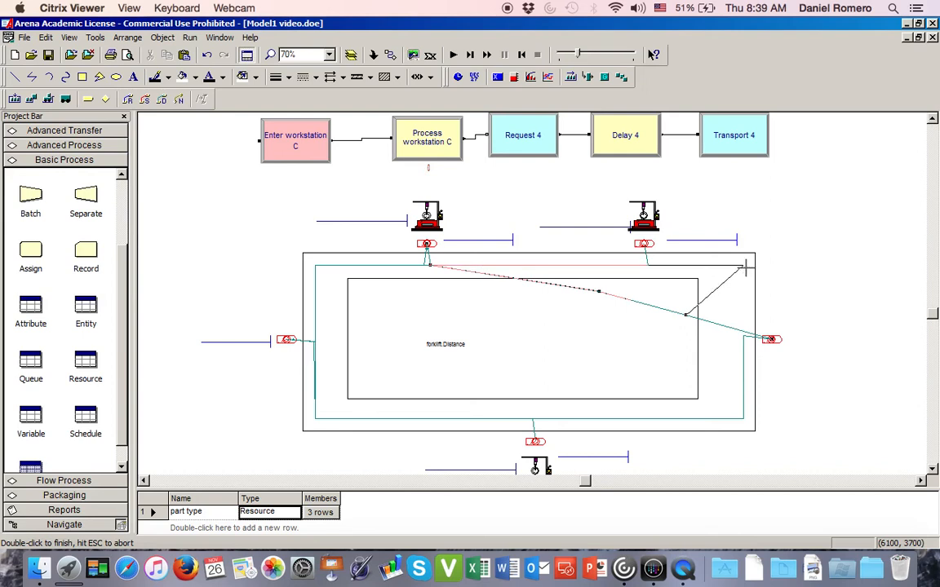
{"action": "double_click", "coordinate": [744, 268]}
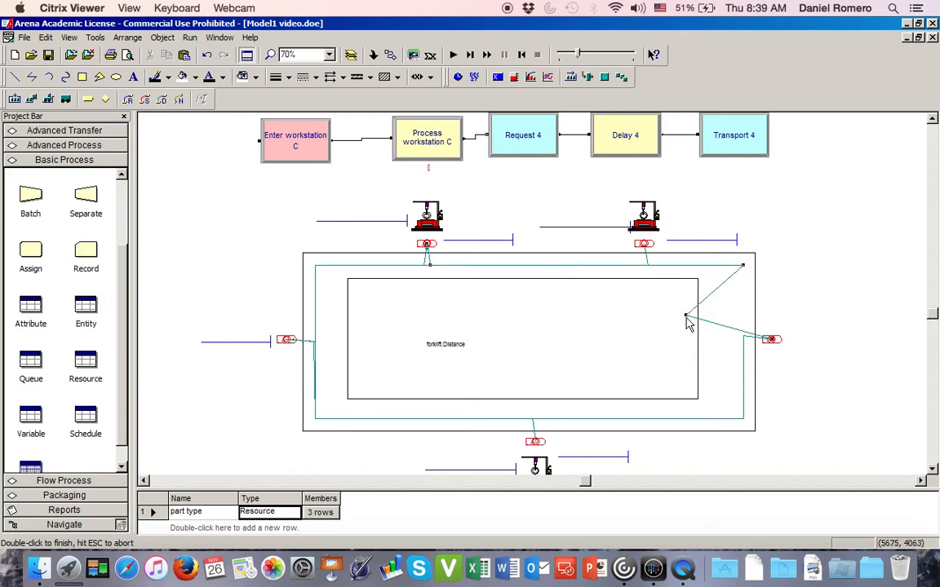
{"action": "left_click_drag", "start_coordinate": [686, 316], "coordinate": [742, 328]}
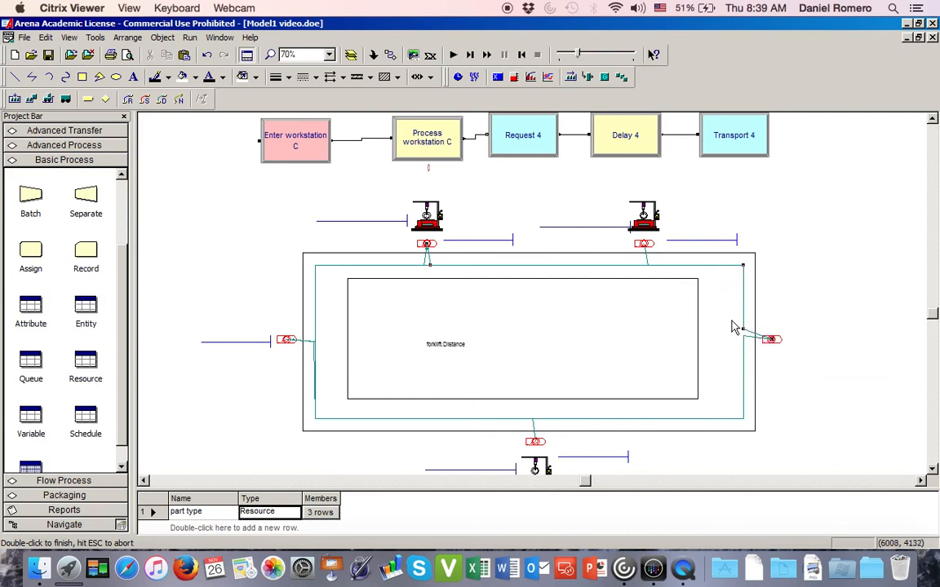
{"action": "left_click", "coordinate": [732, 313]}
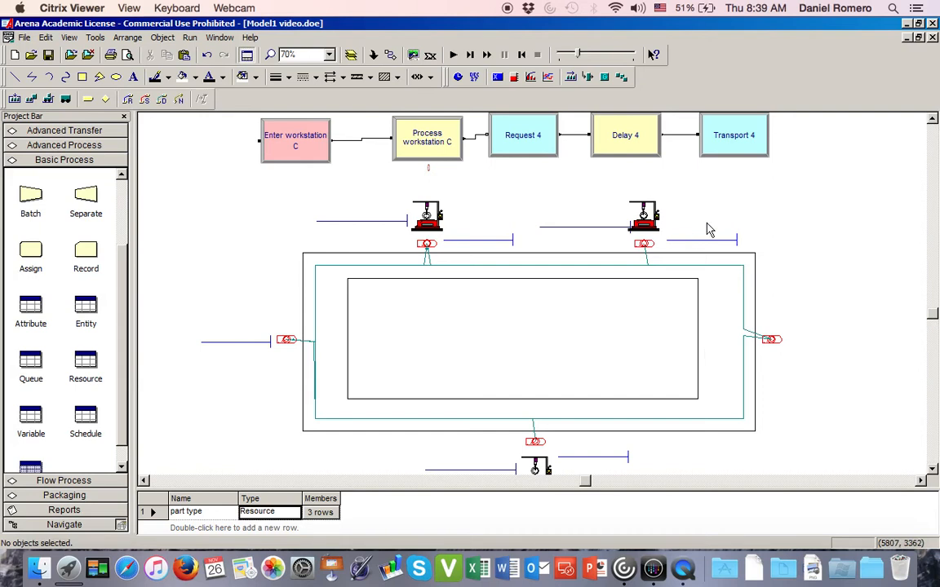
- Add a forklift.Distance path from Enter workstation B.Station to Enter workstation C.Station
{"action": "left_click", "coordinate": [162, 99]}
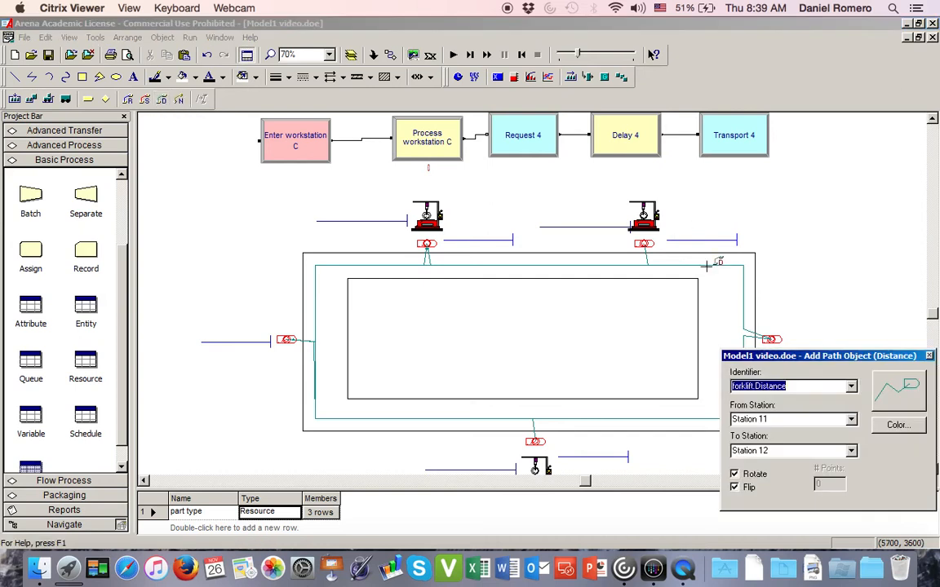
{"action": "left_click", "coordinate": [644, 243]}
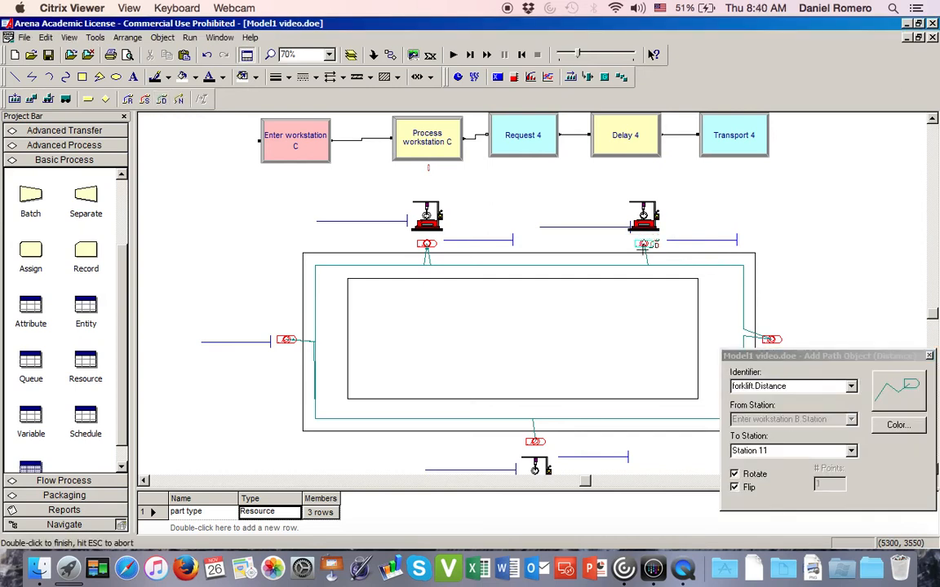
{"action": "left_click", "coordinate": [539, 443]}
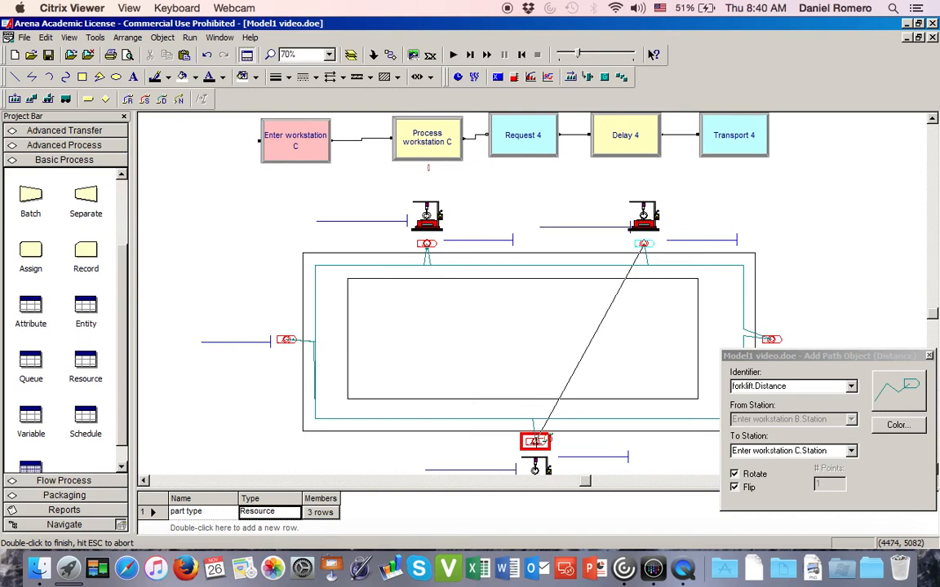
{"action": "double_click", "coordinate": [544, 439]}
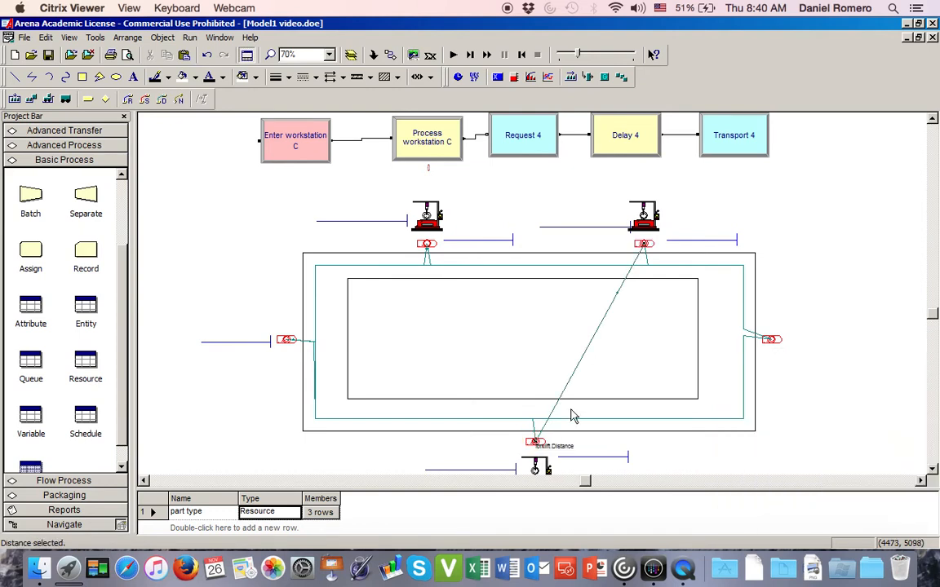
- Set the workstation B-to-C distance to 6 points and route it through the track's upper-right and lower-right corners to workstation C's station
{"action": "double_click", "coordinate": [593, 340]}
{"action": "double_click", "coordinate": [481, 329]}
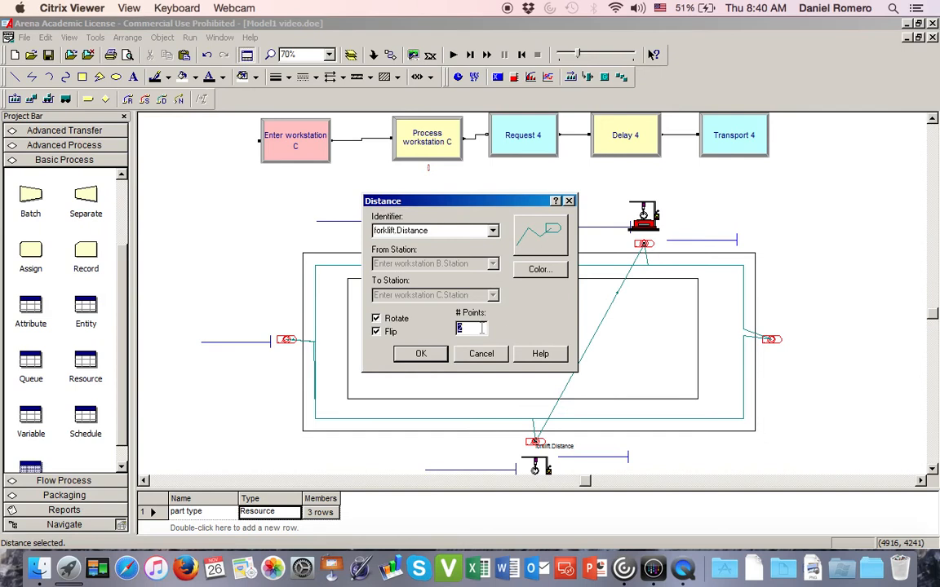
{"action": "type", "text": "6"}
{"action": "left_click", "coordinate": [420, 353]}
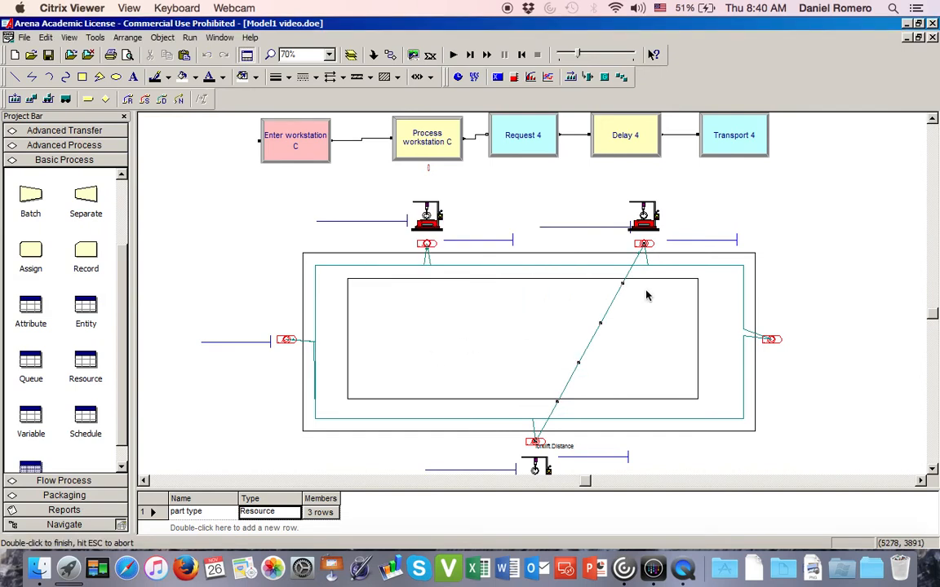
{"action": "left_click_drag", "start_coordinate": [623, 283], "coordinate": [648, 263]}
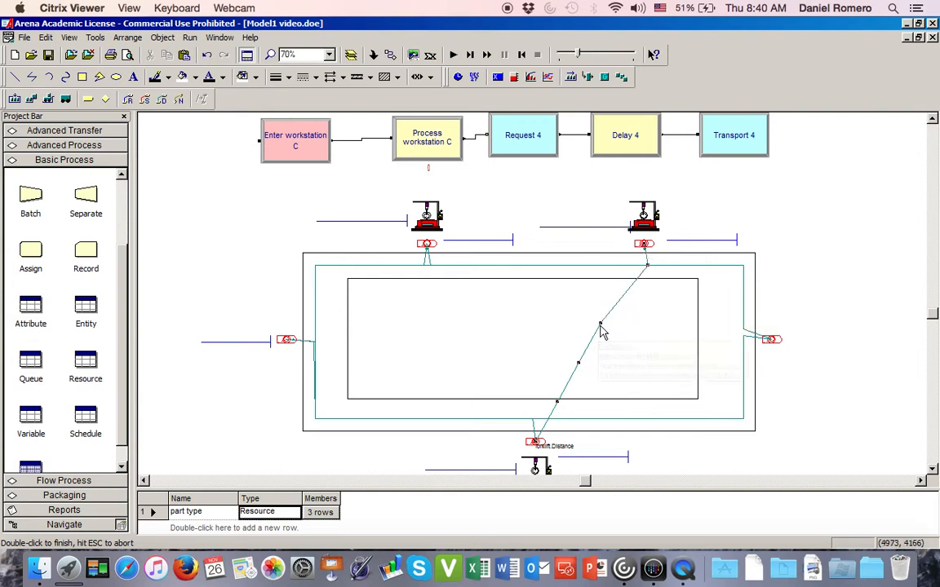
{"action": "left_click_drag", "start_coordinate": [600, 323], "coordinate": [743, 265]}
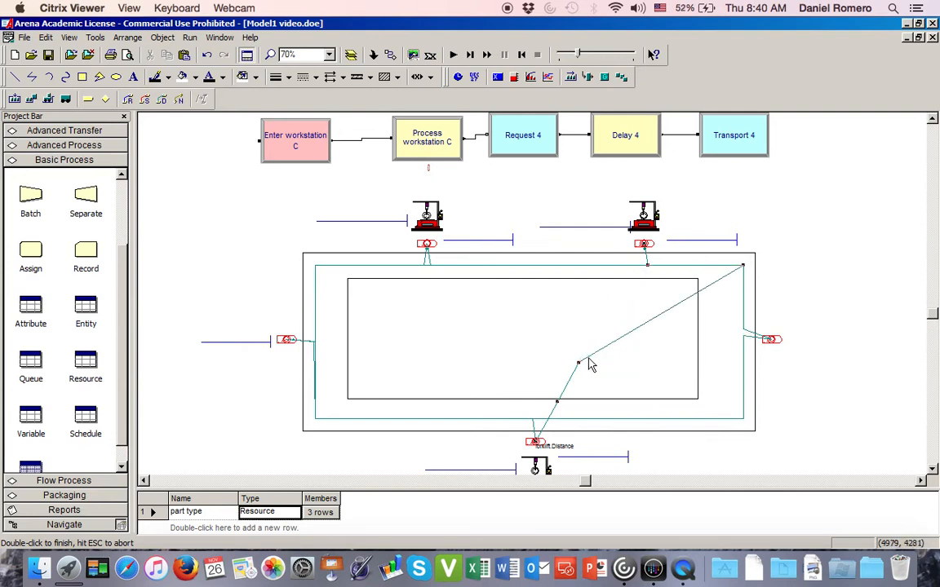
{"action": "left_click_drag", "start_coordinate": [578, 361], "coordinate": [743, 419]}
{"action": "left_click_drag", "start_coordinate": [558, 402], "coordinate": [544, 419]}
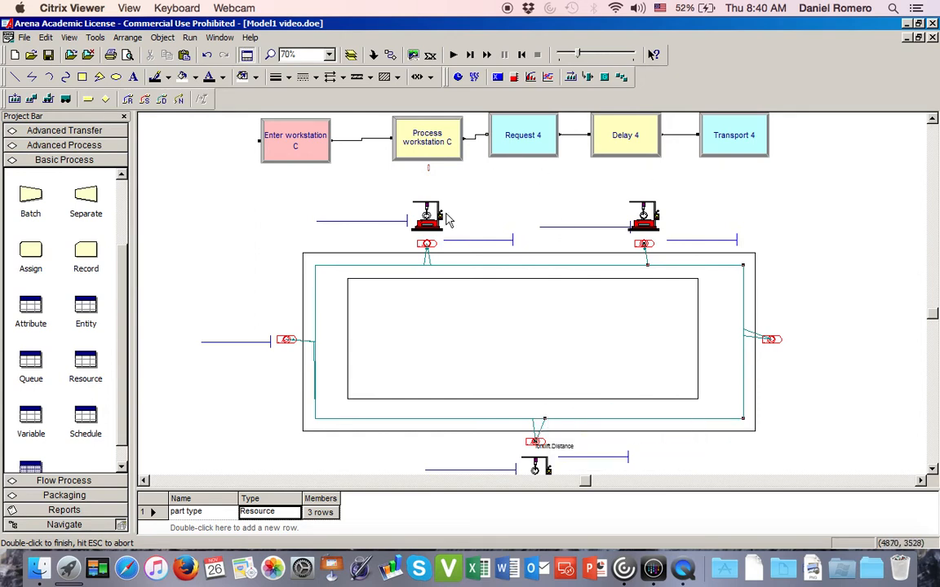
- Add a forklift.Distance path from Enter workstation B.Station to Enter Exit.Station
{"action": "left_click", "coordinate": [164, 98]}
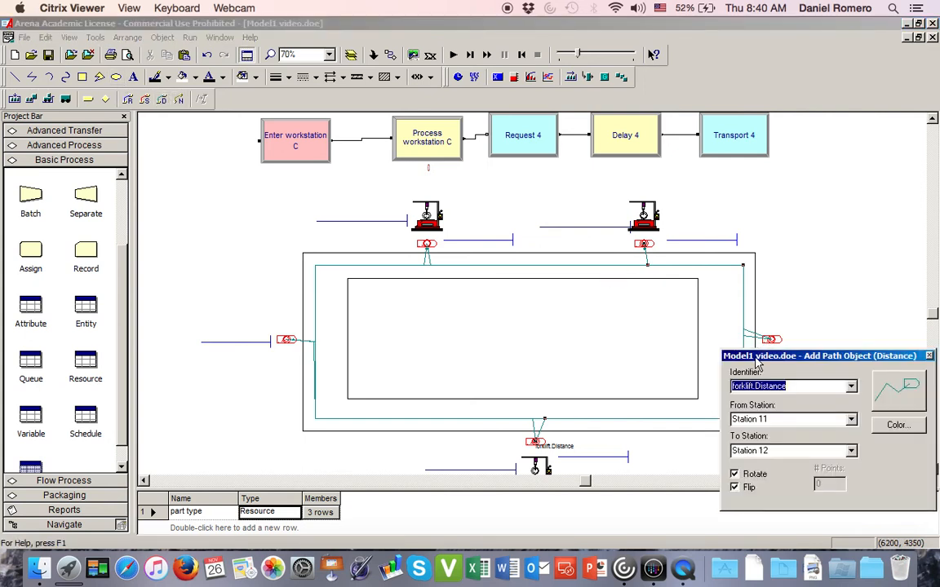
{"action": "left_click_drag", "start_coordinate": [757, 363], "coordinate": [759, 416]}
{"action": "left_click", "coordinate": [644, 243]}
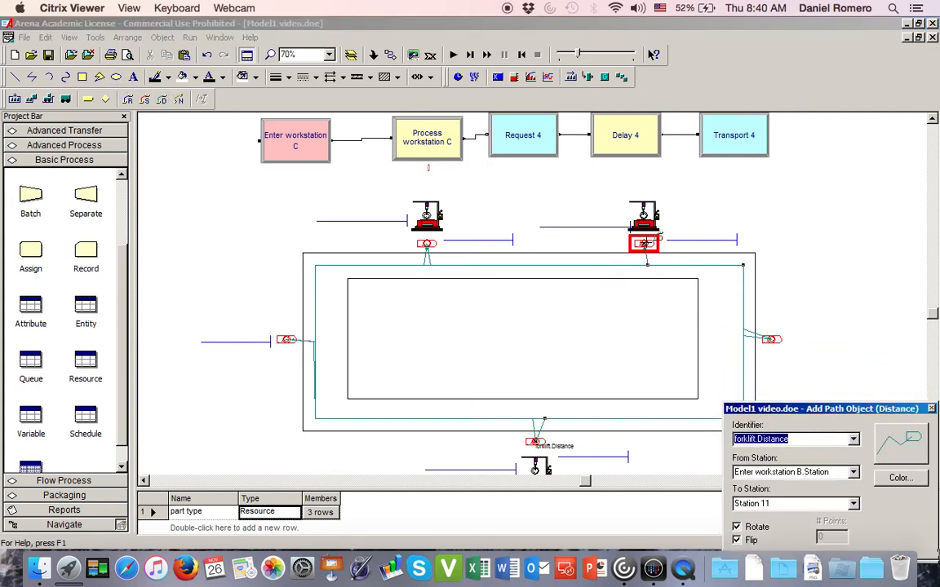
{"action": "left_click", "coordinate": [644, 243]}
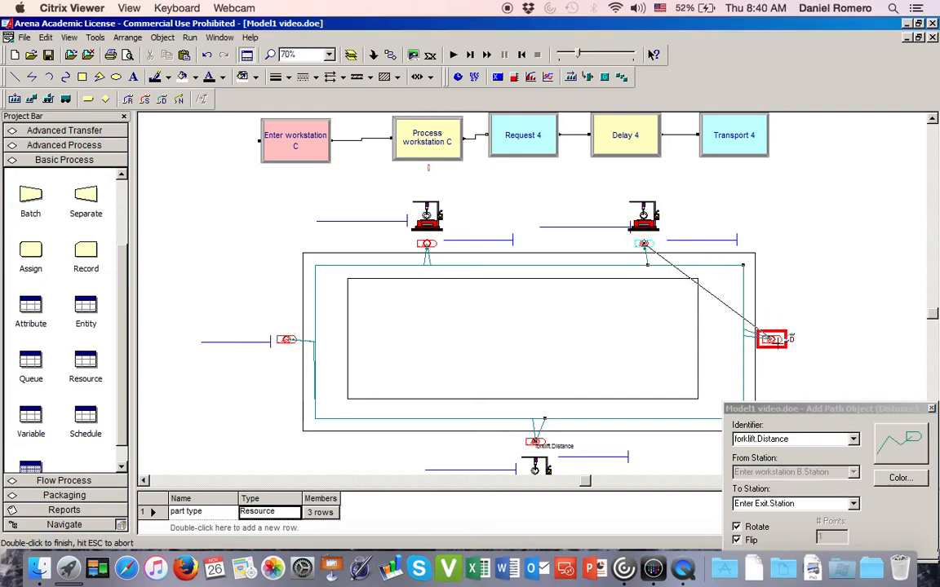
{"action": "double_click", "coordinate": [771, 339]}
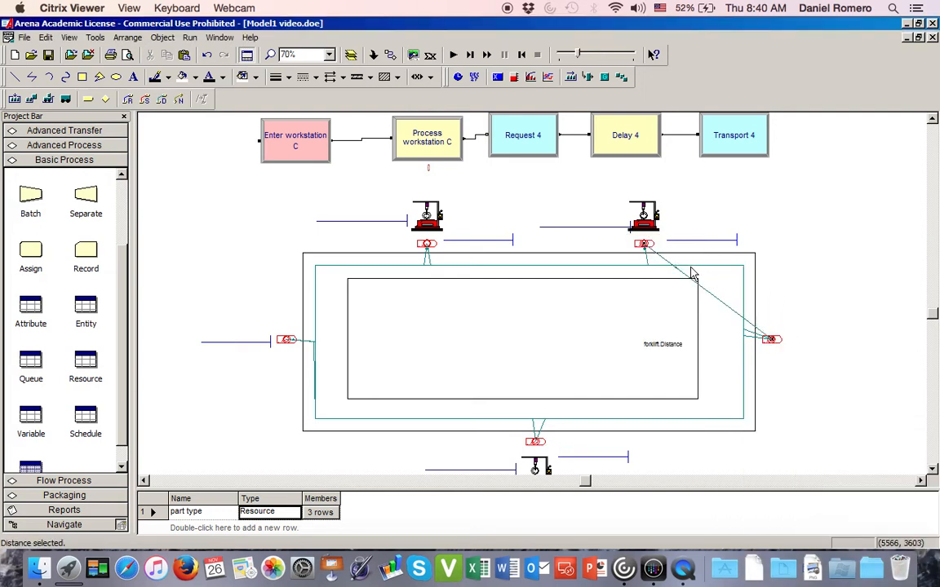
- Set the workstation B-to-exit distance to 5 points and route it along the track's upper lane around the upper-right corner to the exit station
{"action": "double_click", "coordinate": [688, 298]}
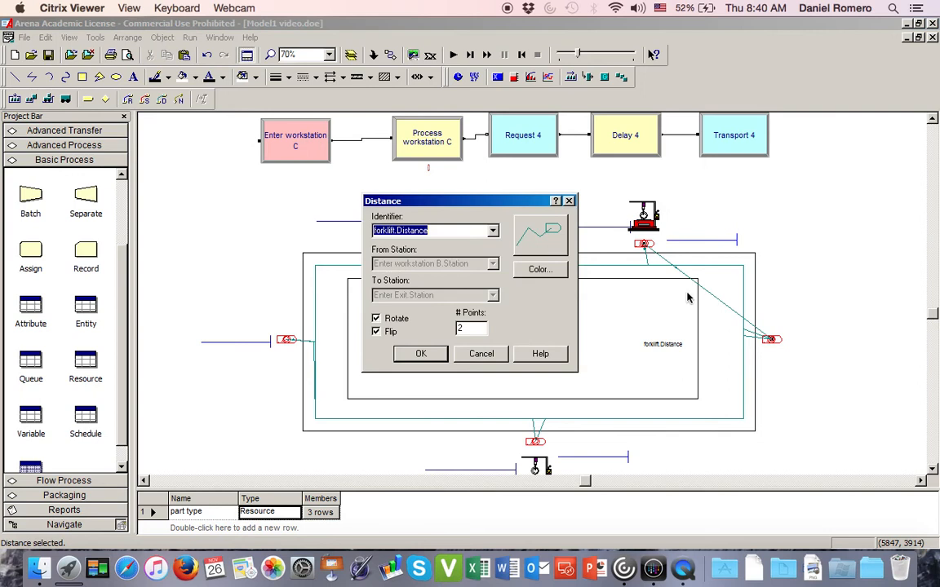
{"action": "left_click", "coordinate": [487, 328]}
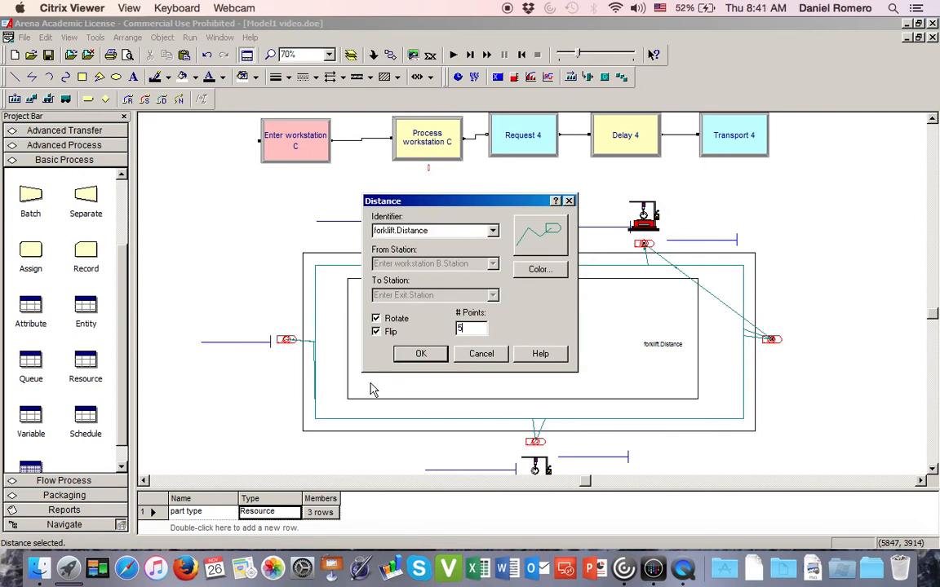
{"action": "left_click", "coordinate": [419, 356]}
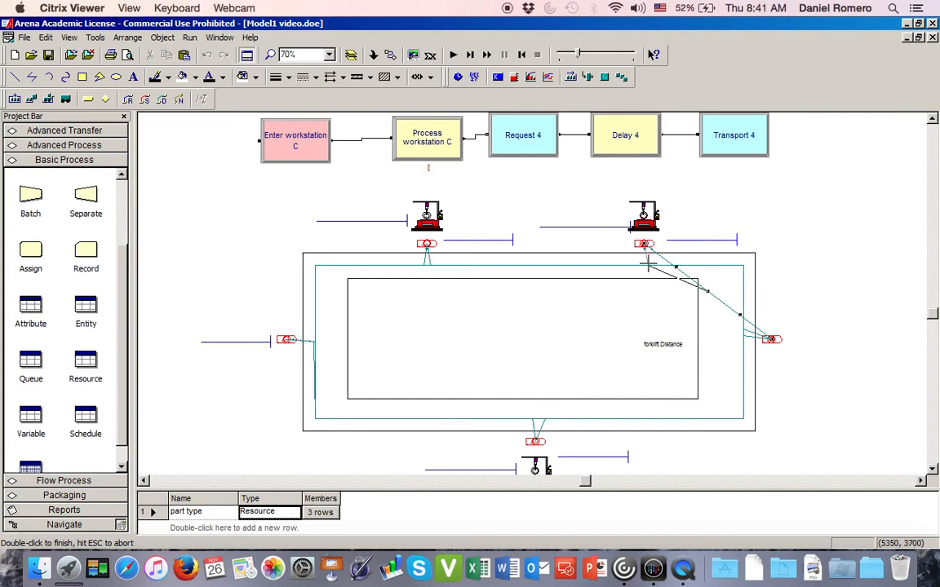
{"action": "left_click_drag", "start_coordinate": [648, 263], "coordinate": [647, 265]}
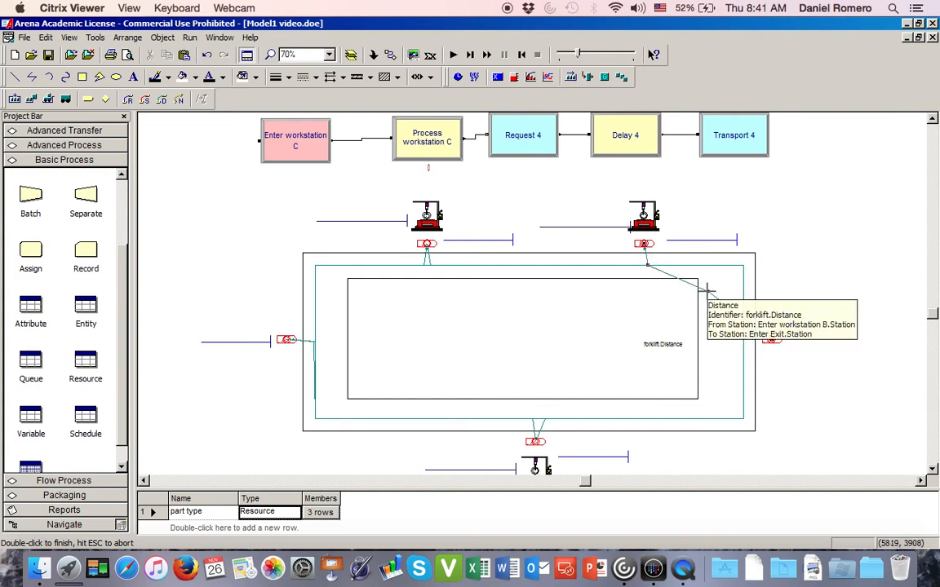
{"action": "left_click_drag", "start_coordinate": [714, 288], "coordinate": [742, 264]}
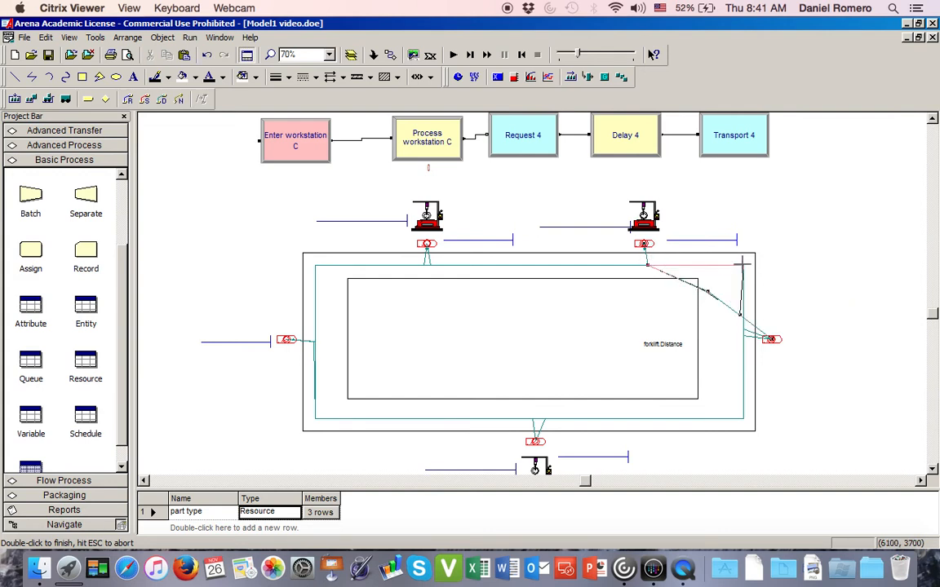
{"action": "left_click", "coordinate": [743, 264]}
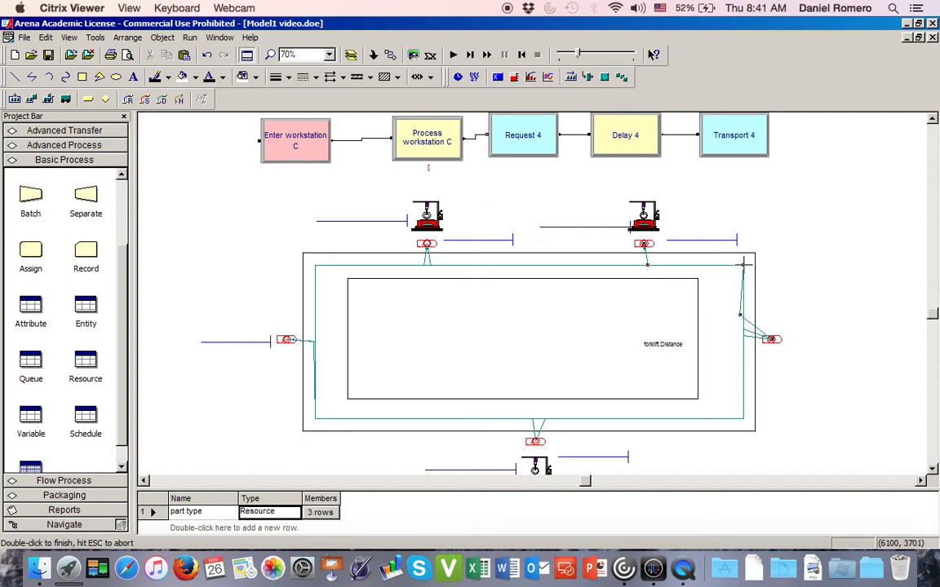
{"action": "left_click", "coordinate": [740, 316]}
{"action": "left_click_drag", "start_coordinate": [743, 323], "coordinate": [743, 323]}
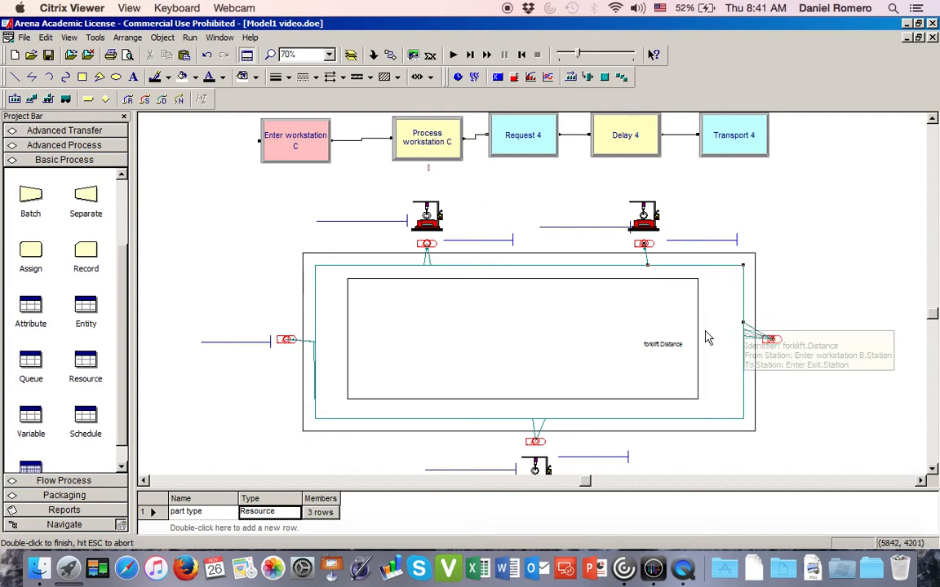
{"action": "left_click", "coordinate": [832, 250]}
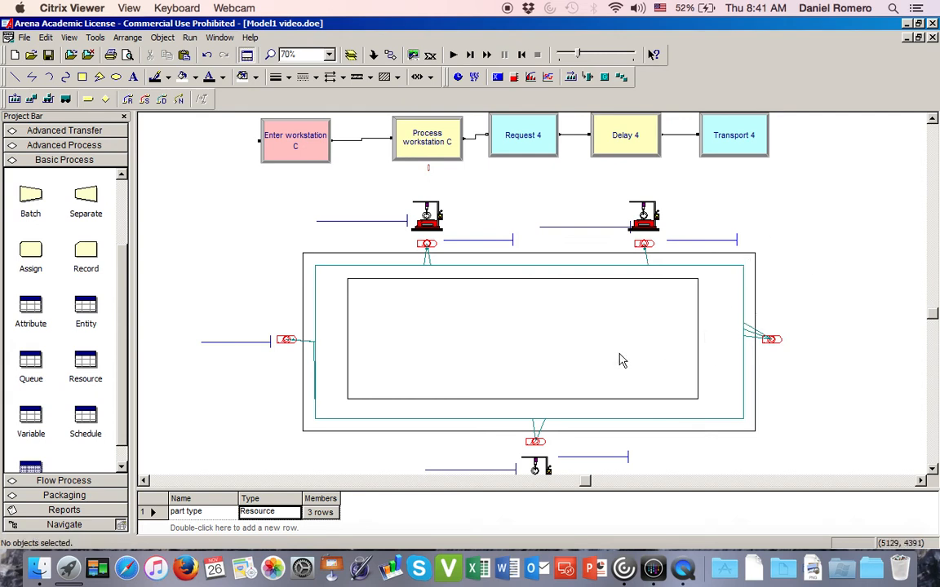
- Add a forklift.Distance path from Enter workstation C.Station to Enter Exit.Station
{"action": "scroll", "coordinate": [525, 420], "scroll_direction": "up", "scroll_amount": 3}
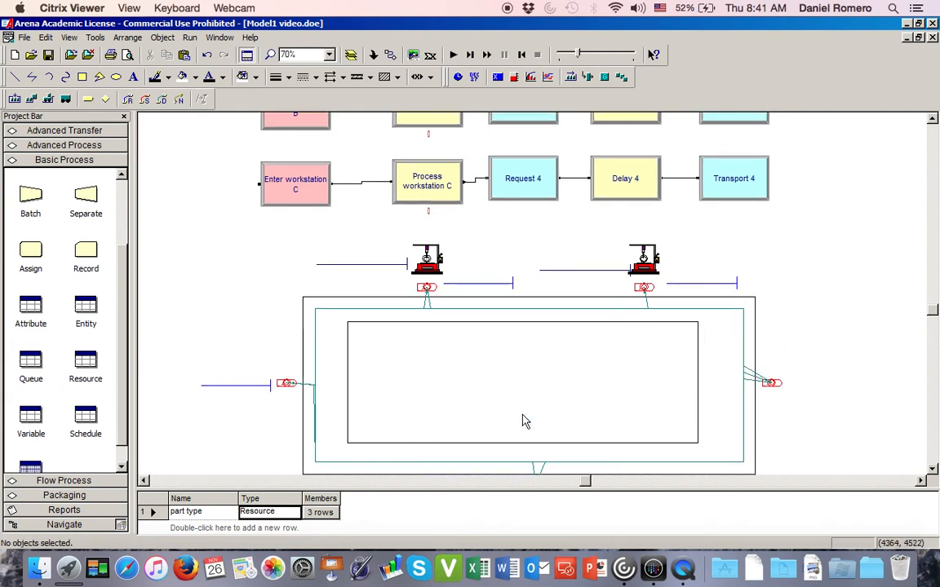
{"action": "scroll", "coordinate": [524, 420], "scroll_direction": "down", "scroll_amount": 4}
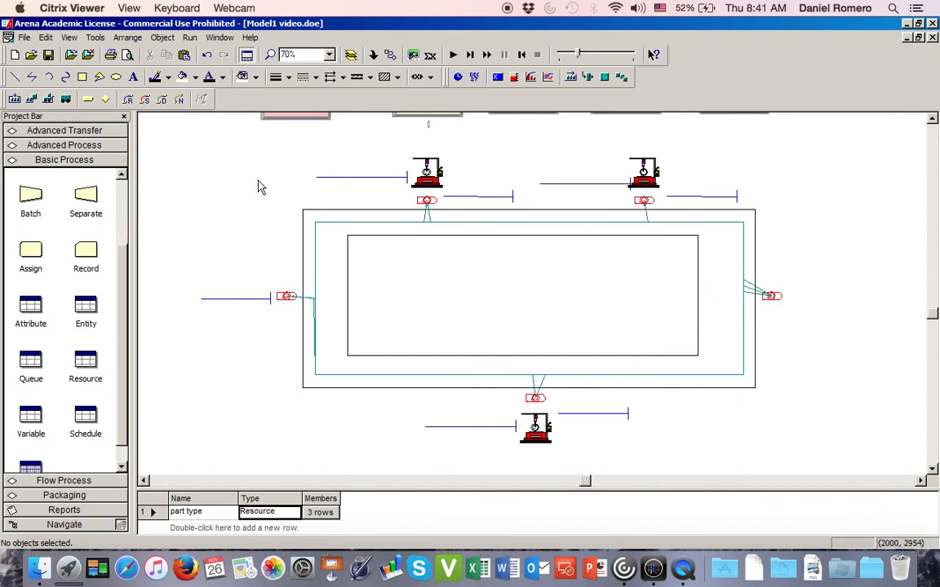
{"action": "left_click", "coordinate": [162, 102]}
{"action": "left_click", "coordinate": [535, 398]}
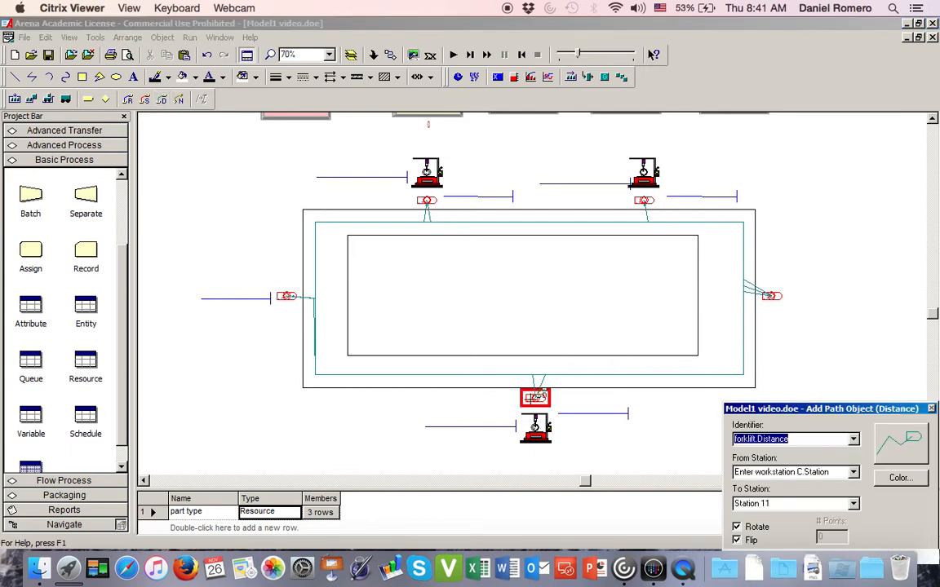
{"action": "left_click", "coordinate": [770, 296]}
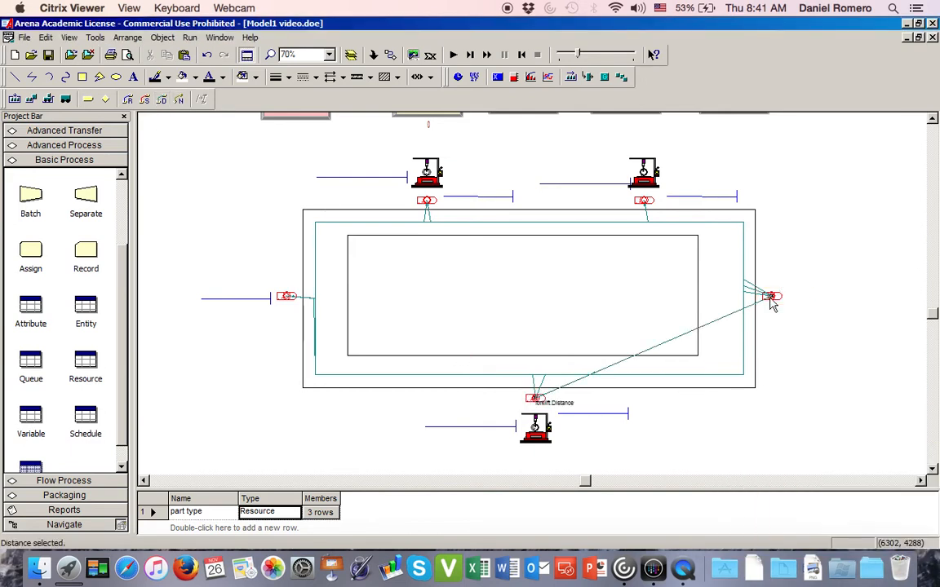
- Set the workstation C-to-exit distance to 5 points and route it along the track's lower lane around the lower-right corner to the exit station
{"action": "double_click", "coordinate": [727, 317]}
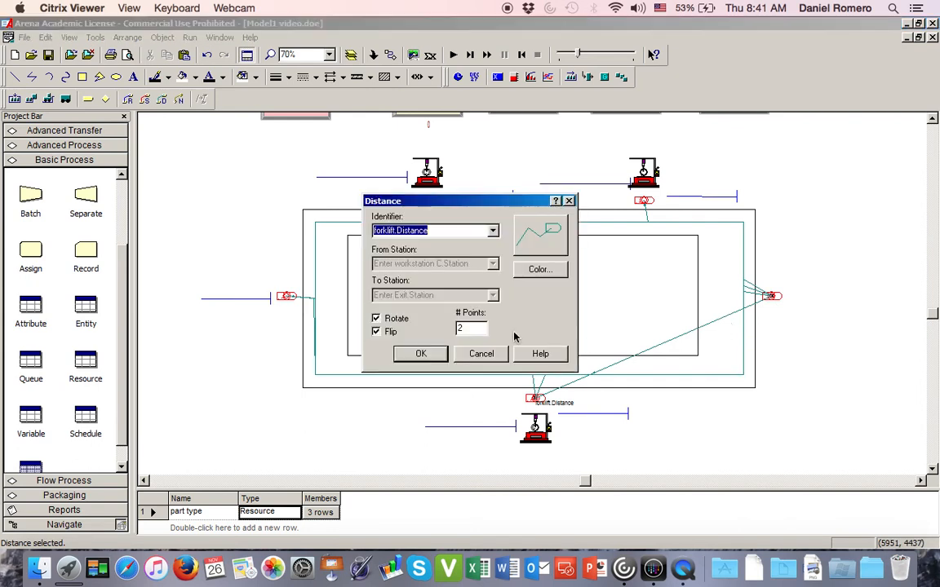
{"action": "double_click", "coordinate": [473, 330]}
{"action": "type", "text": "5"}
{"action": "left_click", "coordinate": [421, 353]}
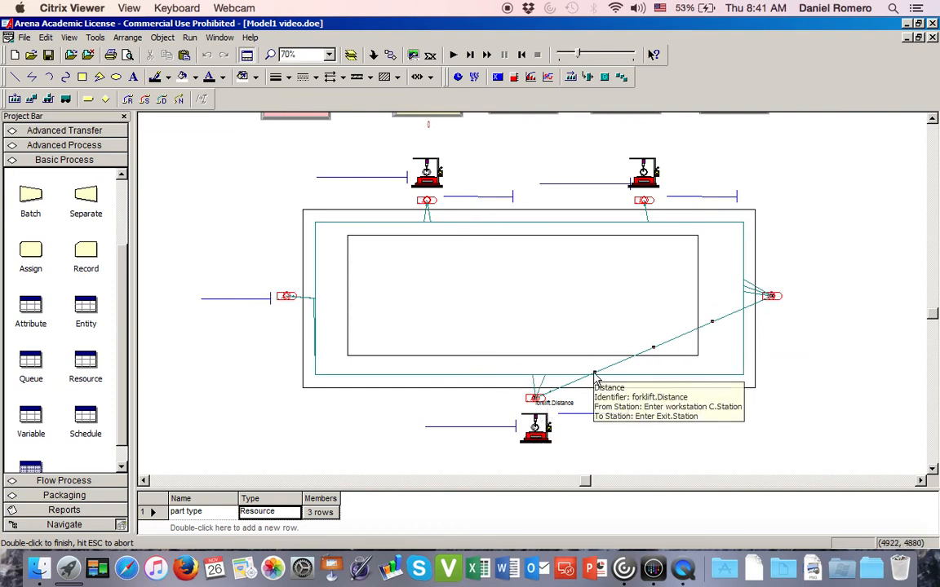
{"action": "left_click_drag", "start_coordinate": [595, 372], "coordinate": [572, 376]}
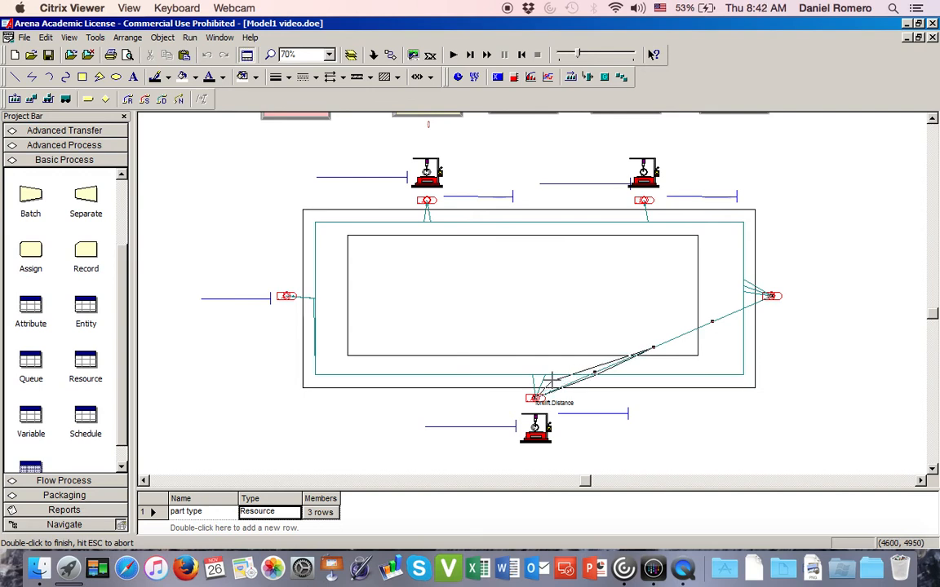
{"action": "left_click_drag", "start_coordinate": [544, 375], "coordinate": [545, 375]}
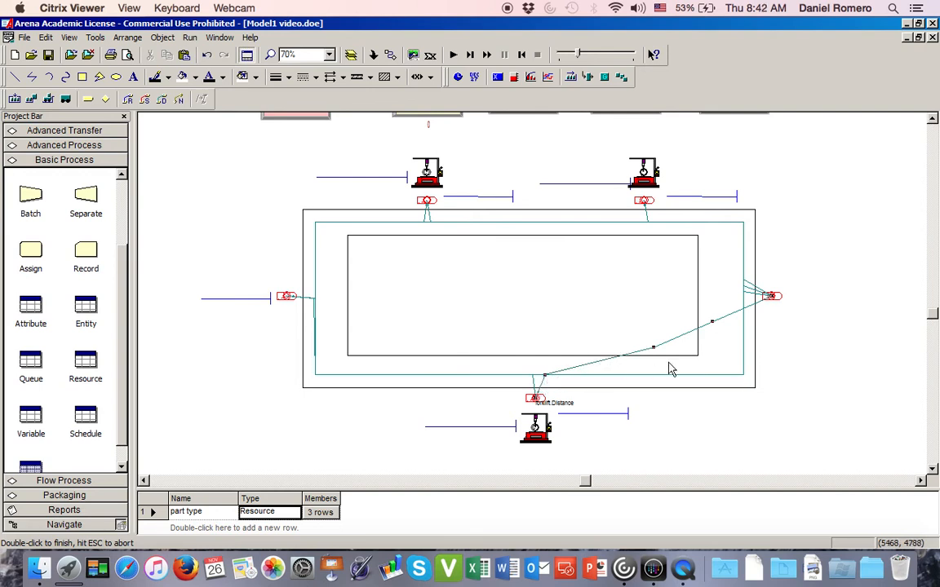
{"action": "left_click_drag", "start_coordinate": [653, 348], "coordinate": [744, 376]}
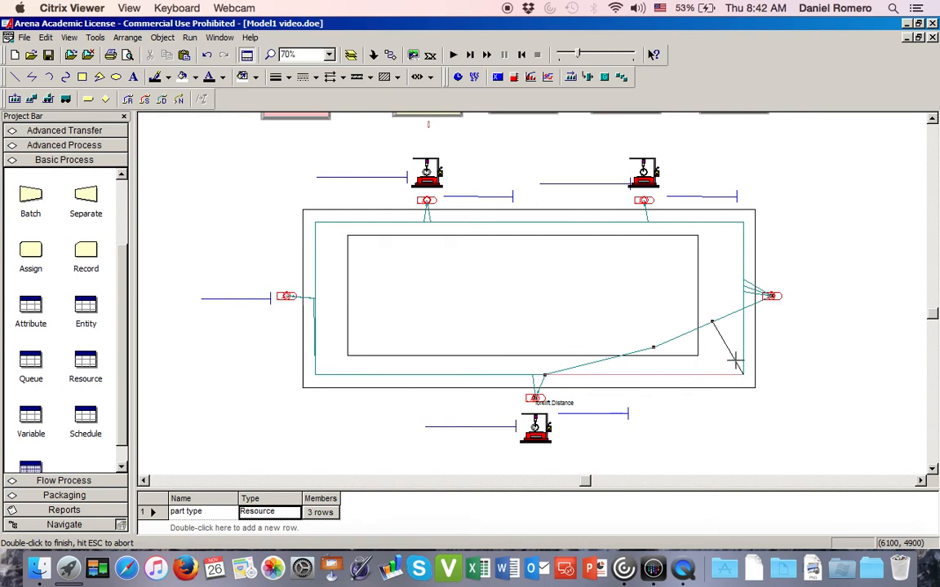
{"action": "left_click", "coordinate": [713, 323]}
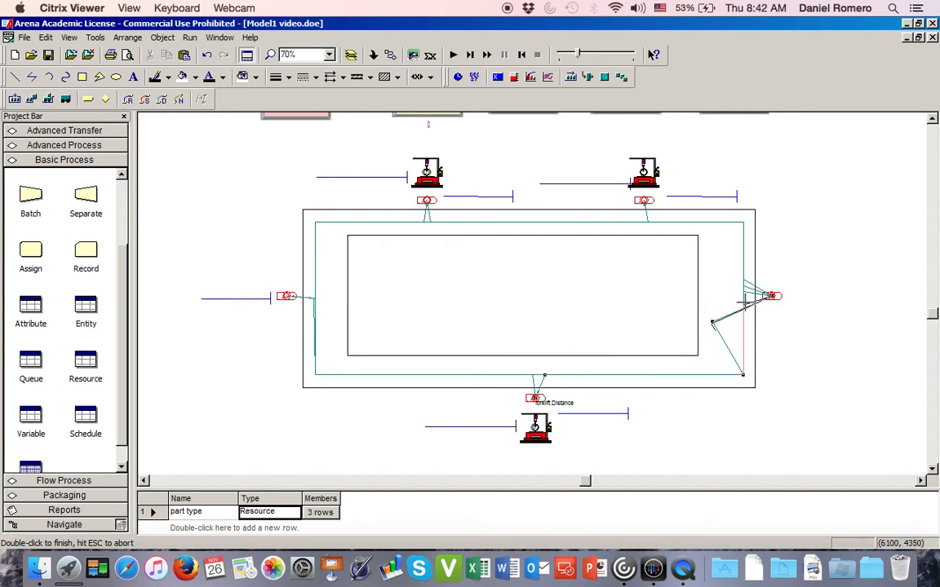
{"action": "left_click_drag", "start_coordinate": [744, 303], "coordinate": [743, 305]}
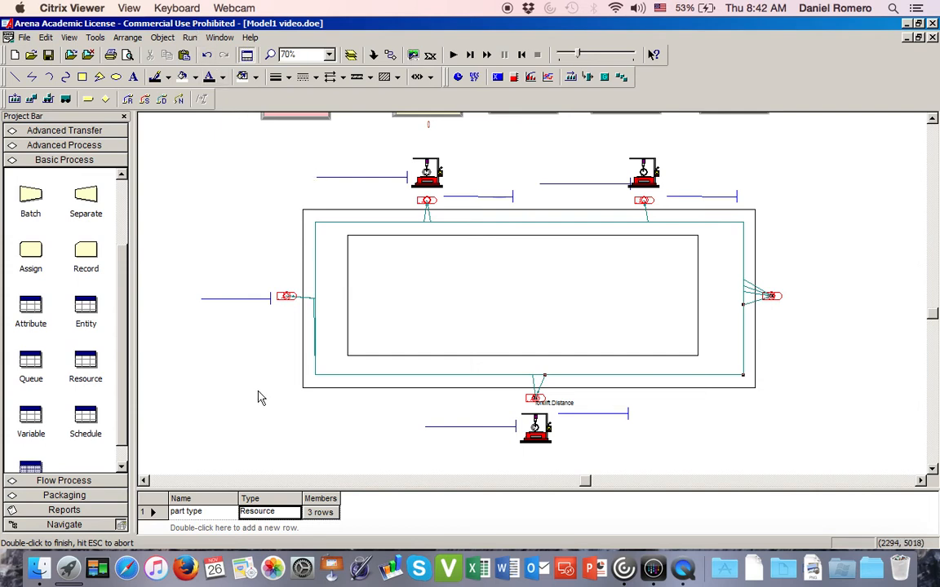
{"action": "key", "text": "Escape"}
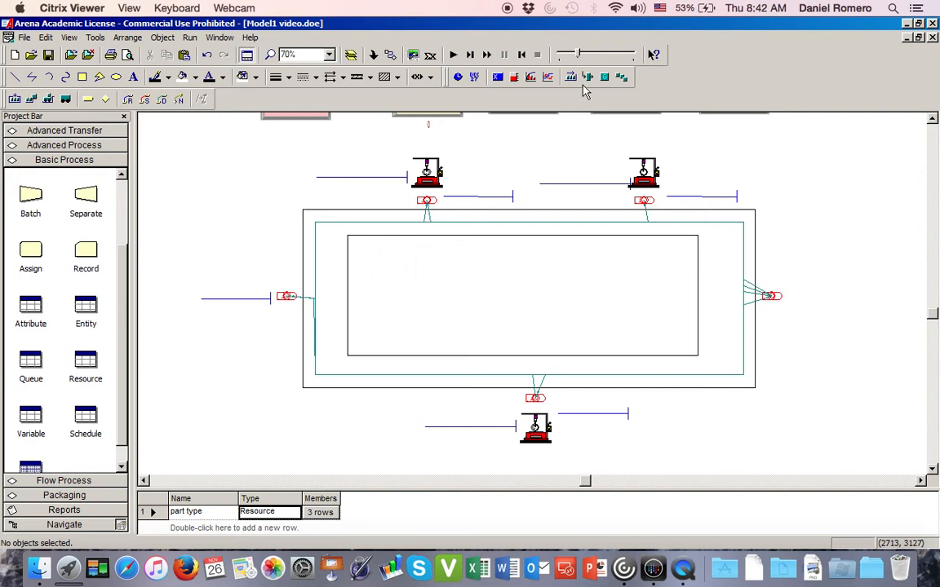
- Start a transporter picture placement and load the Vehicles.plb picture library
{"action": "left_click", "coordinate": [67, 100]}
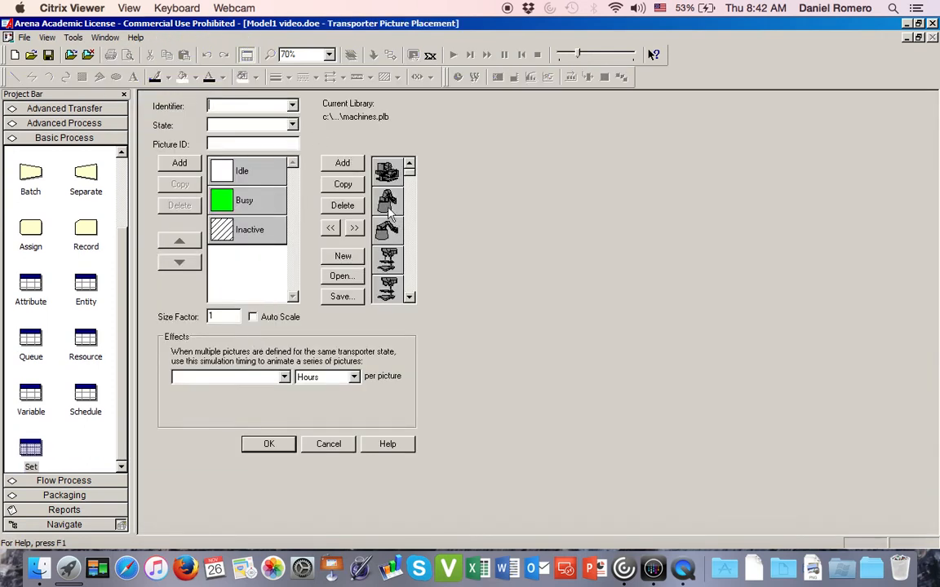
{"action": "left_click", "coordinate": [340, 277]}
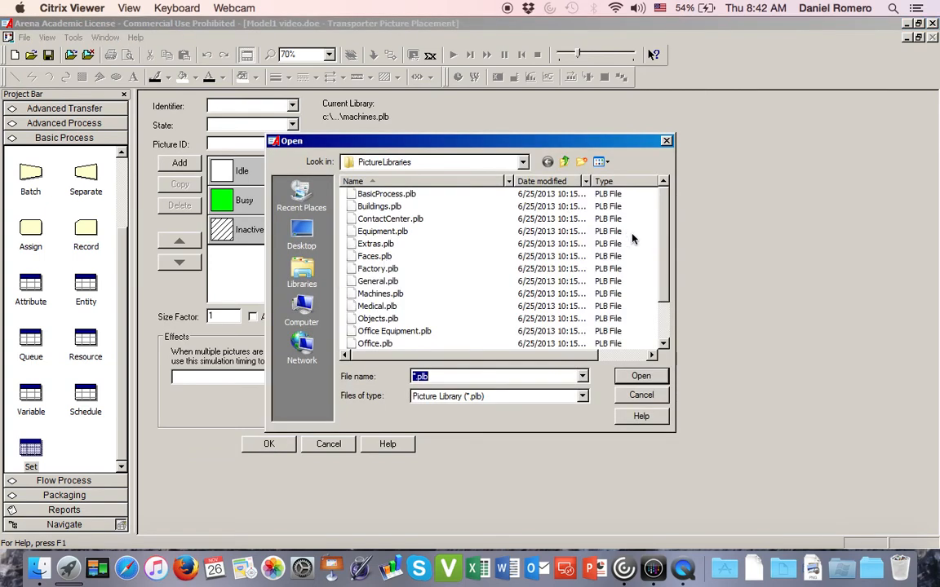
{"action": "scroll", "coordinate": [665, 219], "scroll_direction": "down", "scroll_amount": 2}
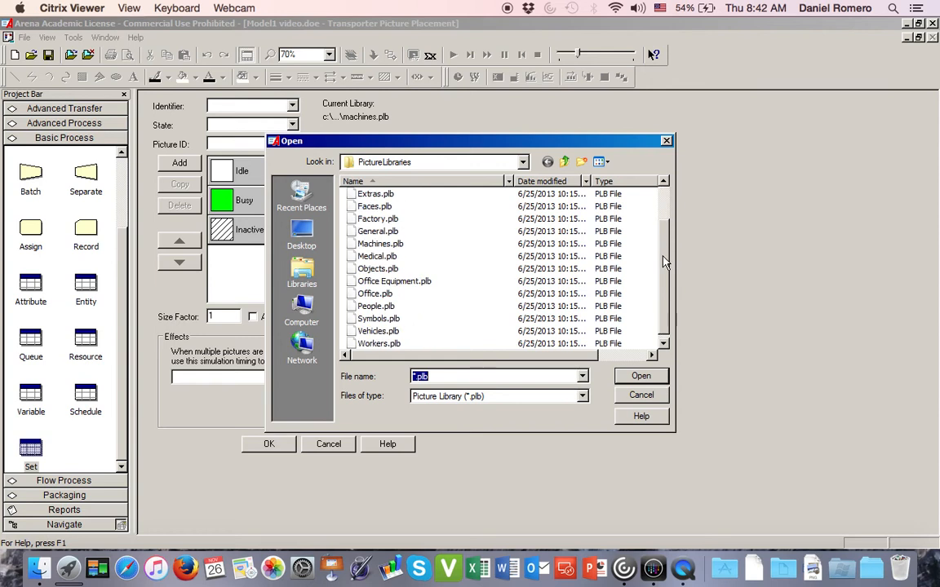
{"action": "left_click", "coordinate": [378, 332]}
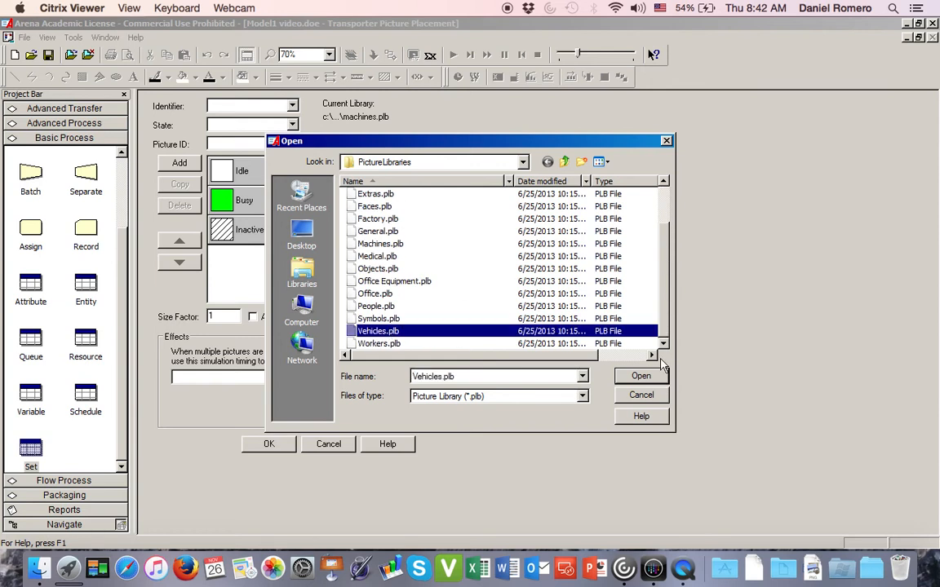
{"action": "left_click", "coordinate": [640, 376]}
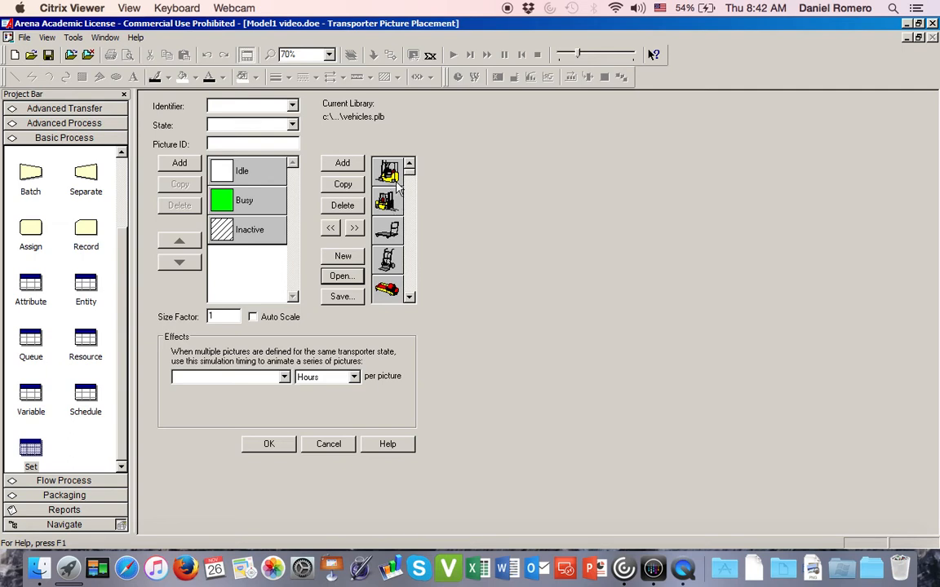
- Assign the library's first forklift picture to the transporter's Idle state and the second forklift picture to its Busy state
{"action": "left_click", "coordinate": [390, 174]}
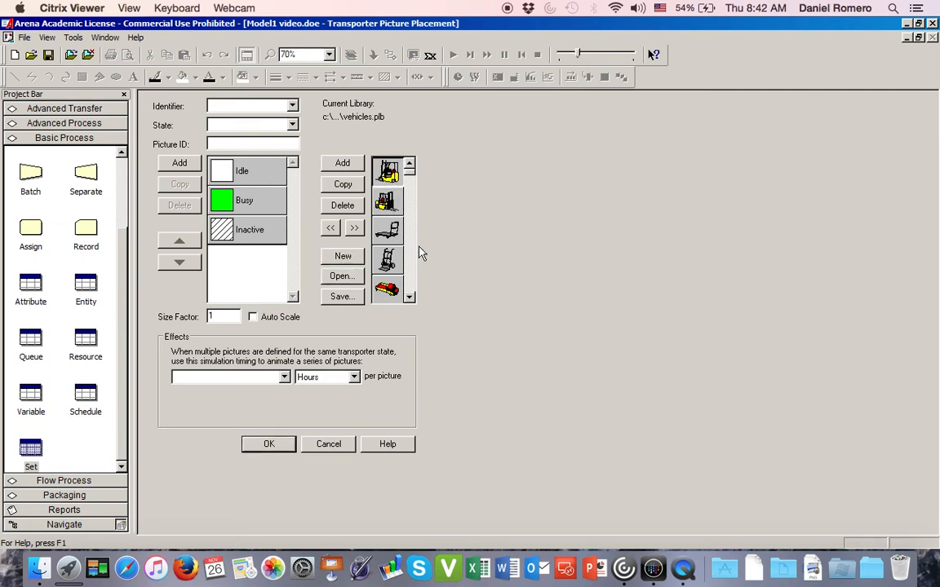
{"action": "left_click", "coordinate": [243, 181]}
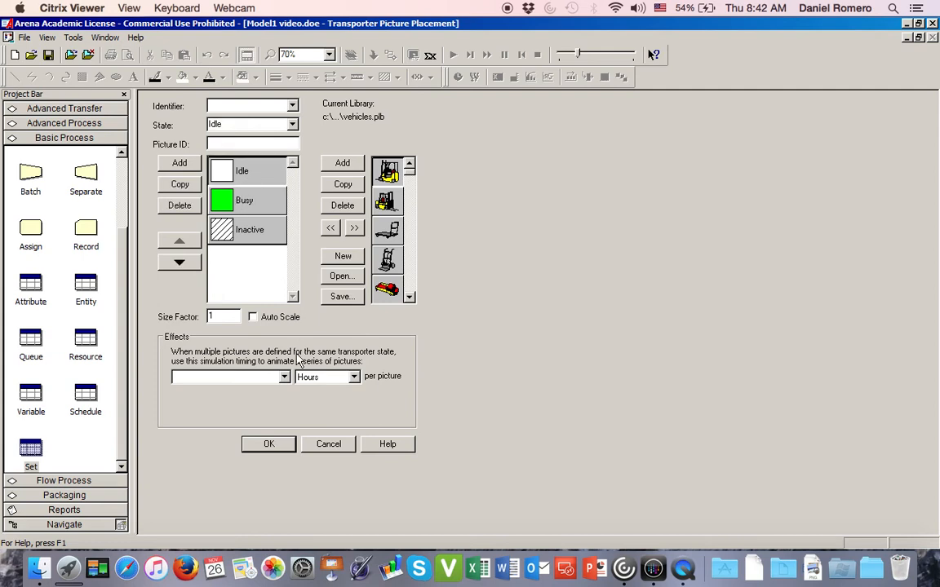
{"action": "left_click", "coordinate": [331, 229]}
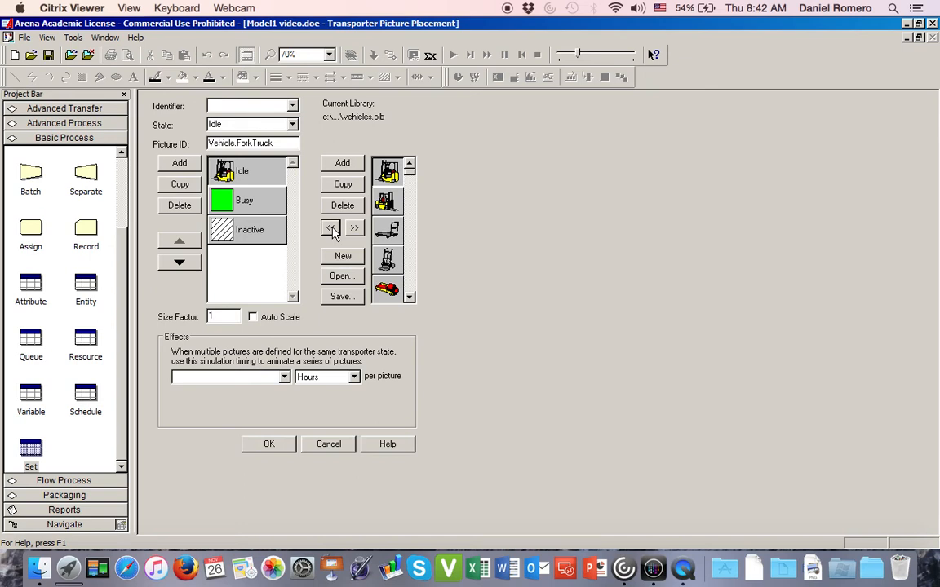
{"action": "left_click", "coordinate": [389, 203]}
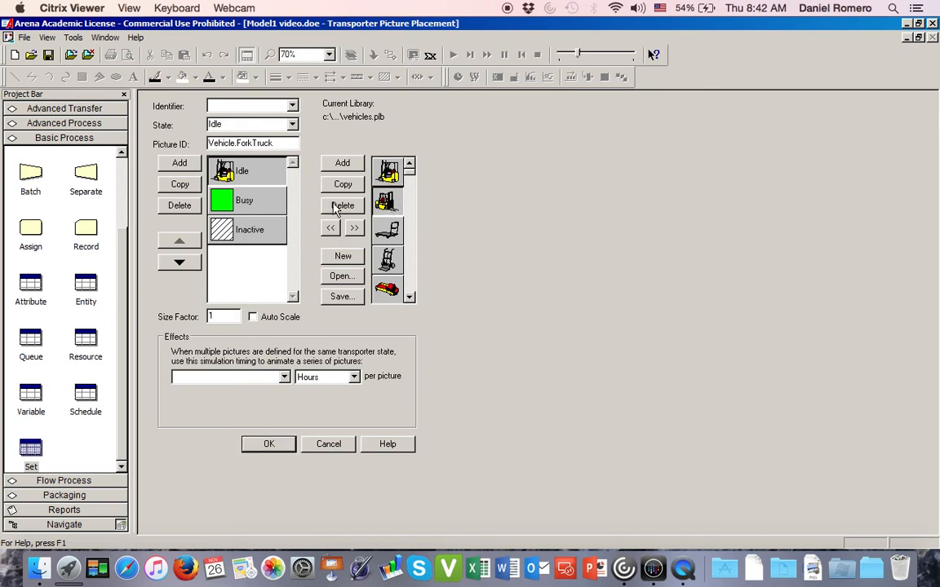
{"action": "left_click", "coordinate": [261, 204]}
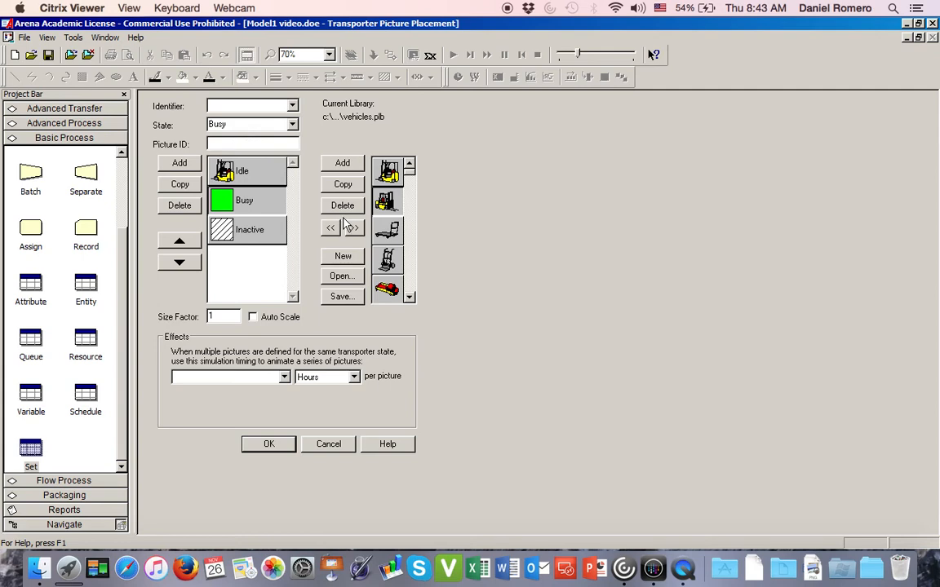
{"action": "left_click", "coordinate": [332, 228]}
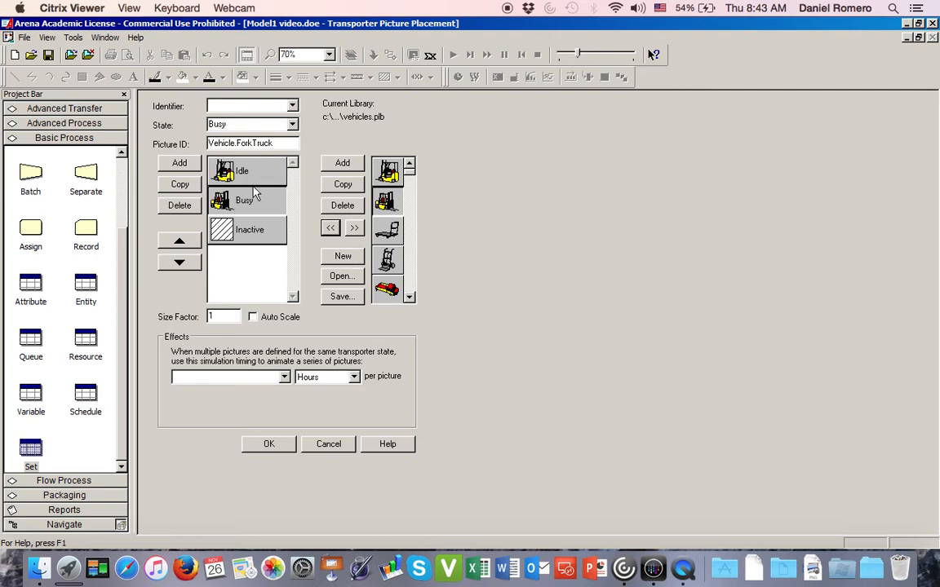
- Edit the Busy forklift picture by drawing a box over its forks as the load, and return to the transporter picture placement
{"action": "double_click", "coordinate": [233, 208]}
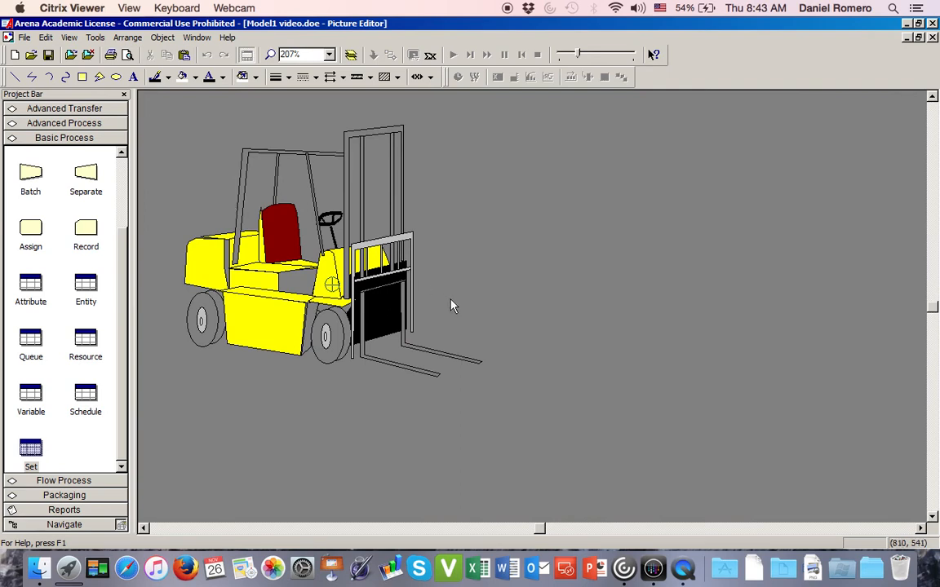
{"action": "left_click", "coordinate": [83, 78]}
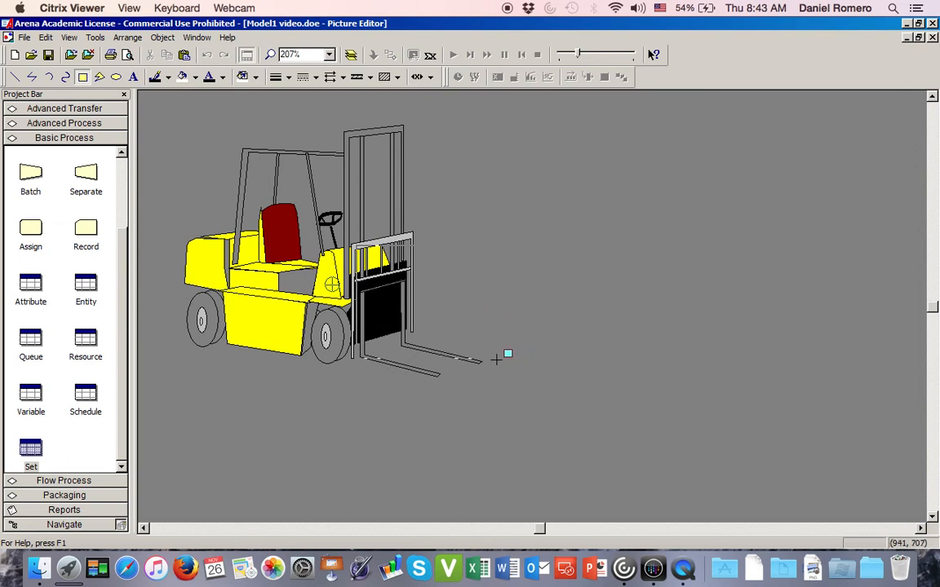
{"action": "left_click_drag", "start_coordinate": [498, 357], "coordinate": [357, 246]}
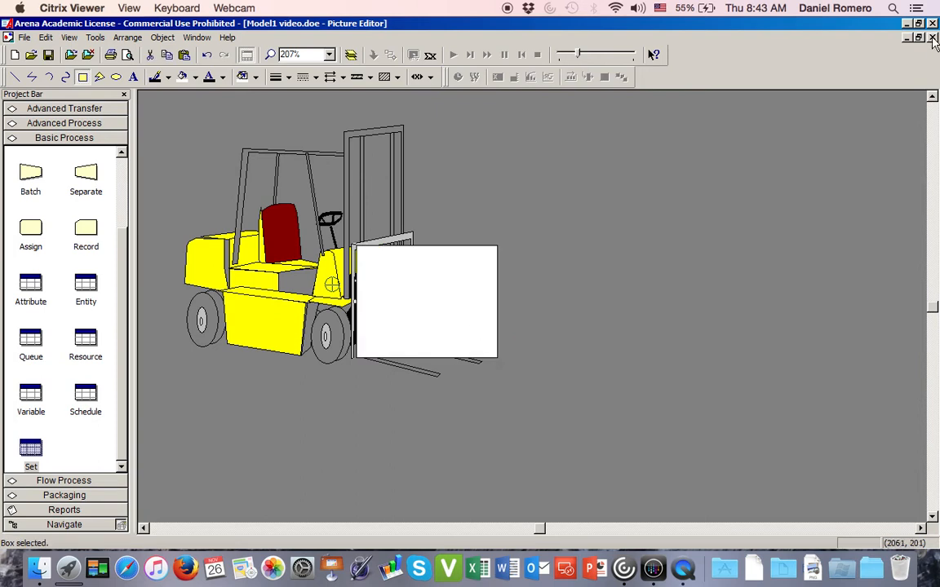
{"action": "left_click", "coordinate": [933, 39]}
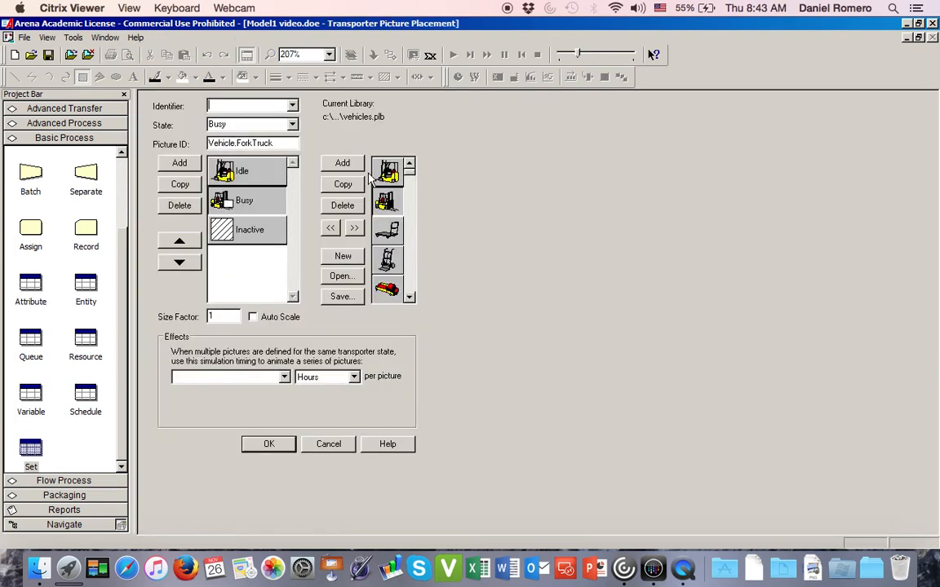
- Set the transporter picture's identifier to forklift and place the forklift outside the track's lower-left corner
{"action": "left_click", "coordinate": [293, 107]}
{"action": "left_click", "coordinate": [285, 124]}
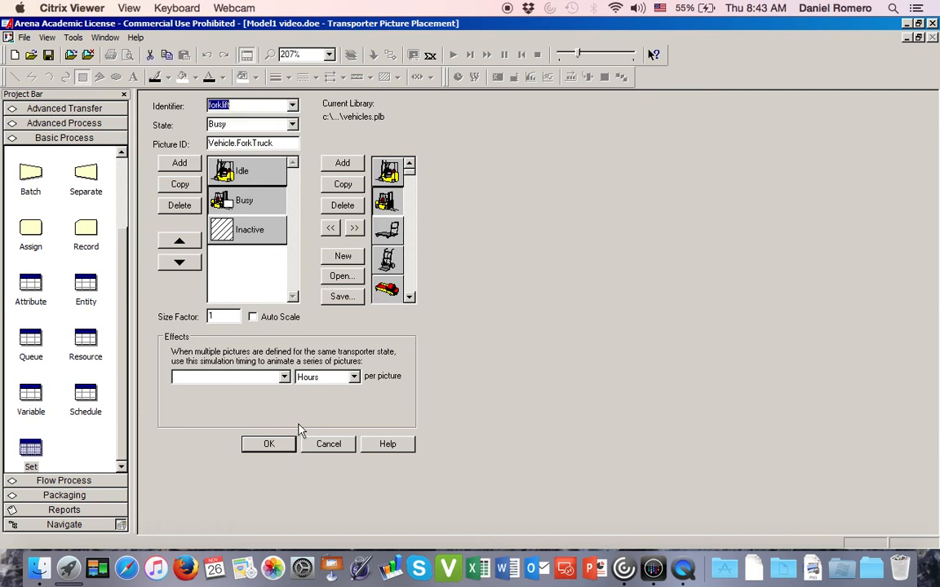
{"action": "left_click", "coordinate": [269, 444]}
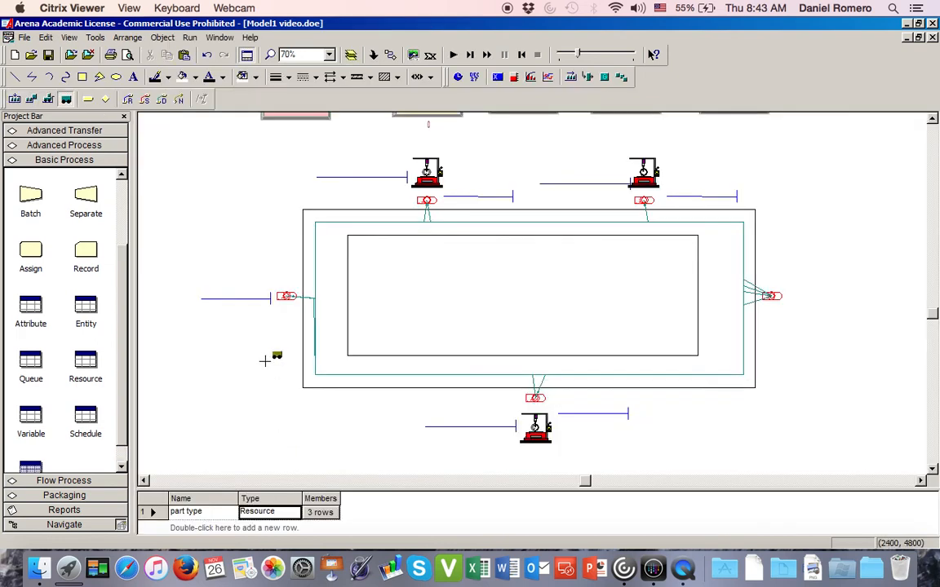
{"action": "left_click", "coordinate": [210, 389]}
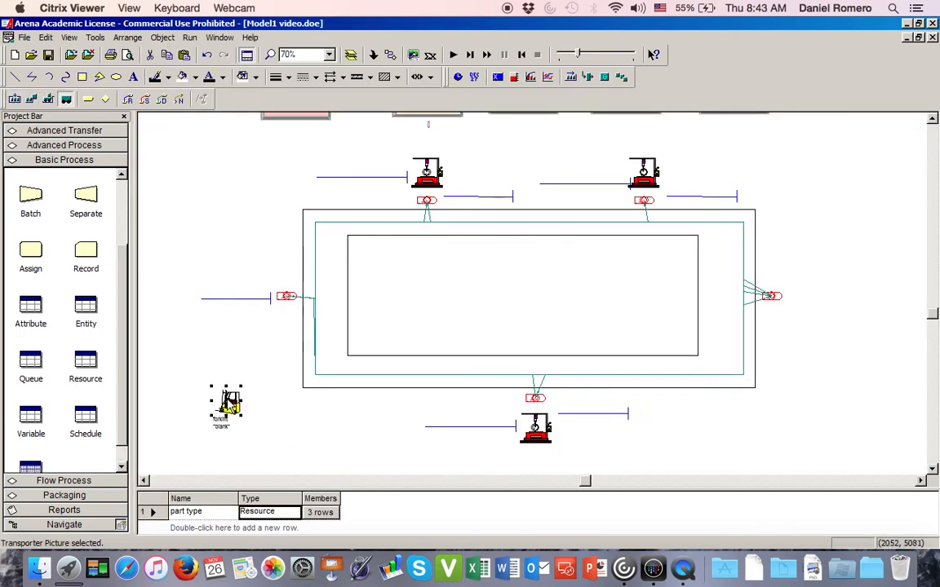
{"action": "left_click", "coordinate": [205, 324]}
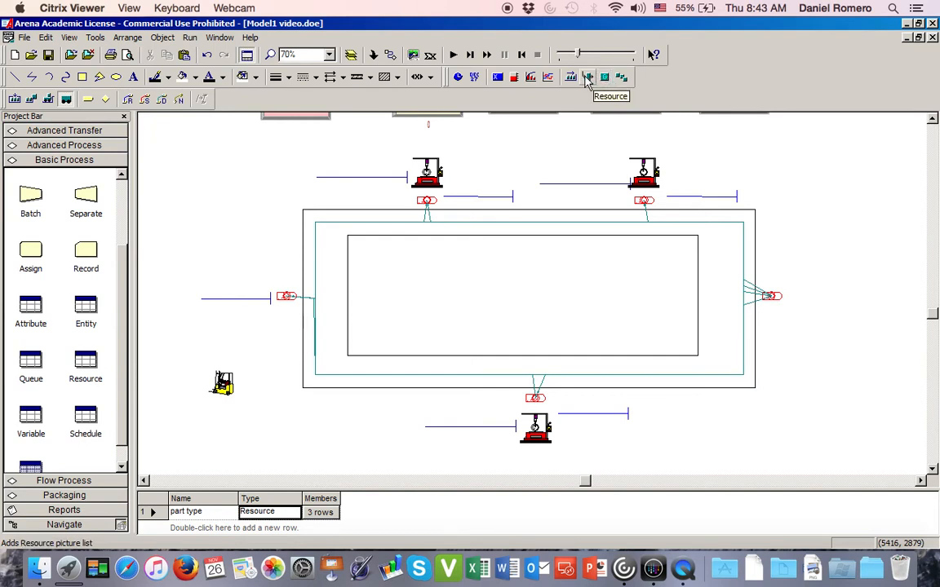
- Start an entity picture placement and load the BasicProcess.plb picture library
{"action": "left_click", "coordinate": [622, 77]}
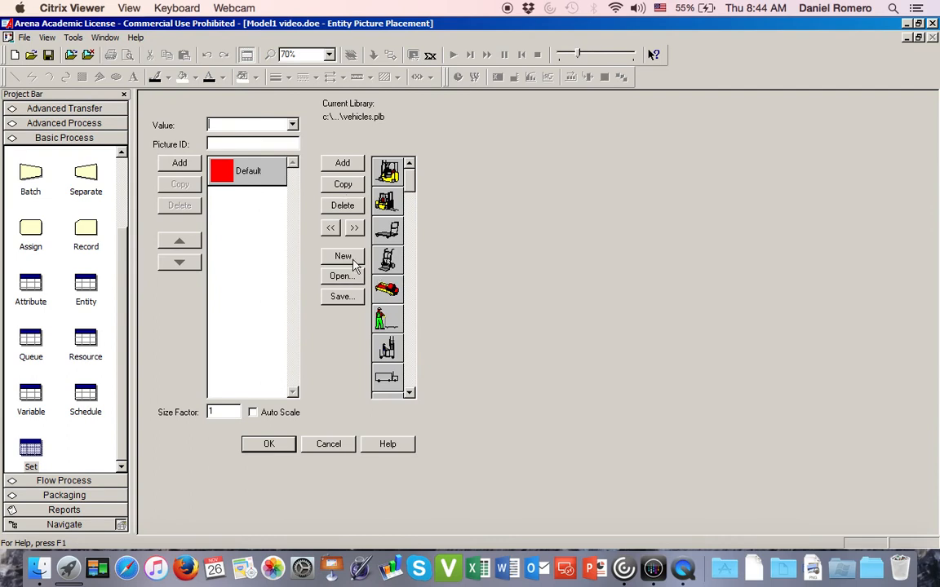
{"action": "left_click", "coordinate": [340, 277]}
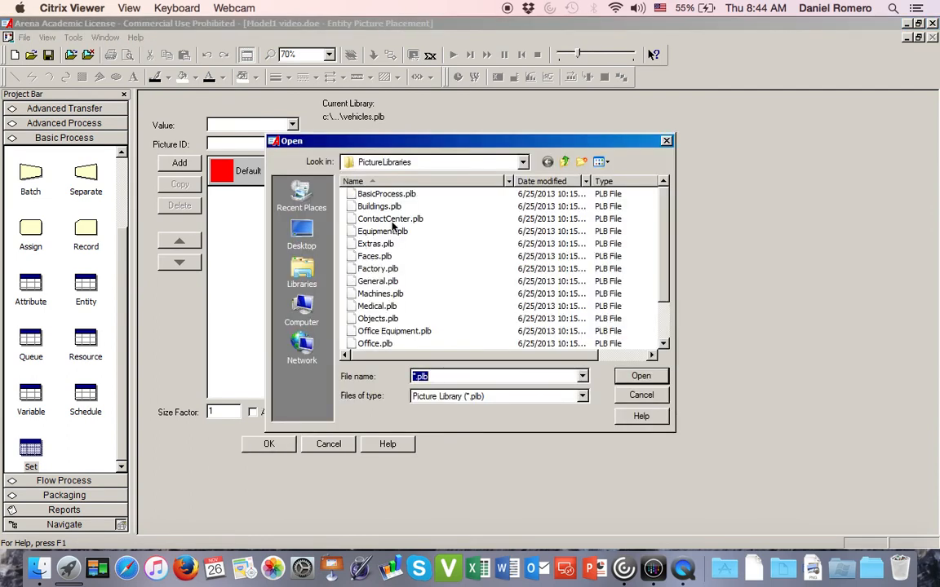
{"action": "left_click", "coordinate": [369, 193]}
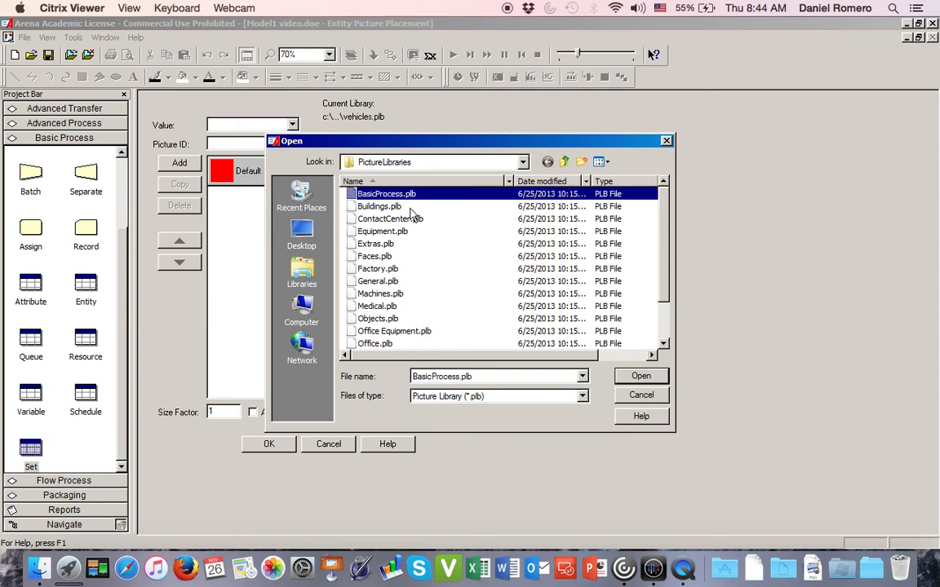
{"action": "left_click", "coordinate": [642, 377]}
- Assign the library's yellow circle to the Default entity picture
{"action": "left_click_drag", "start_coordinate": [418, 195], "coordinate": [418, 262]}
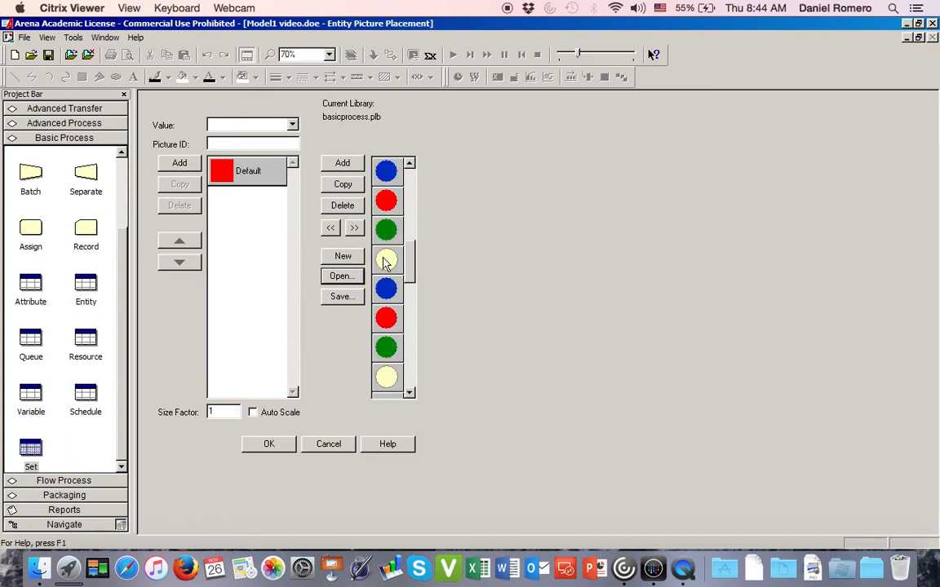
{"action": "left_click", "coordinate": [386, 260]}
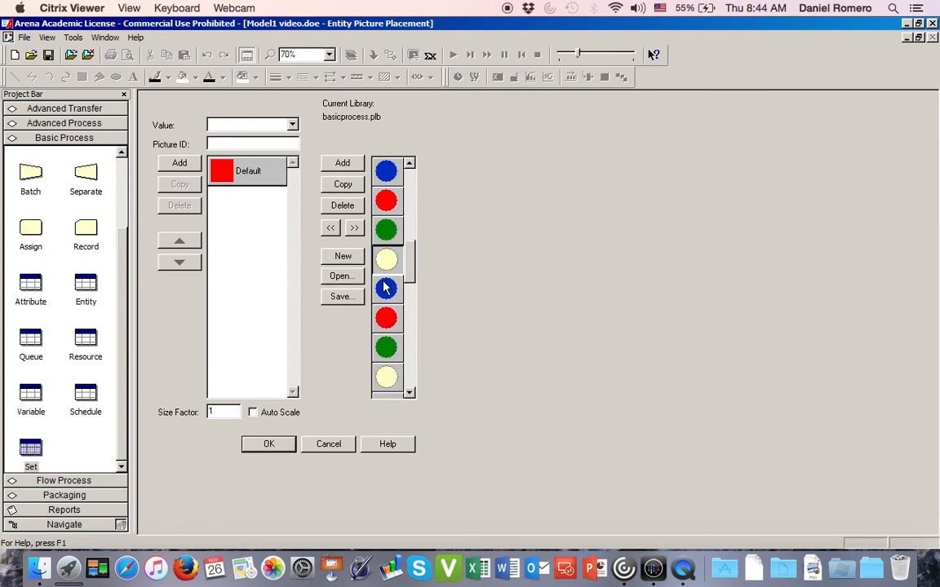
{"action": "left_click", "coordinate": [249, 172]}
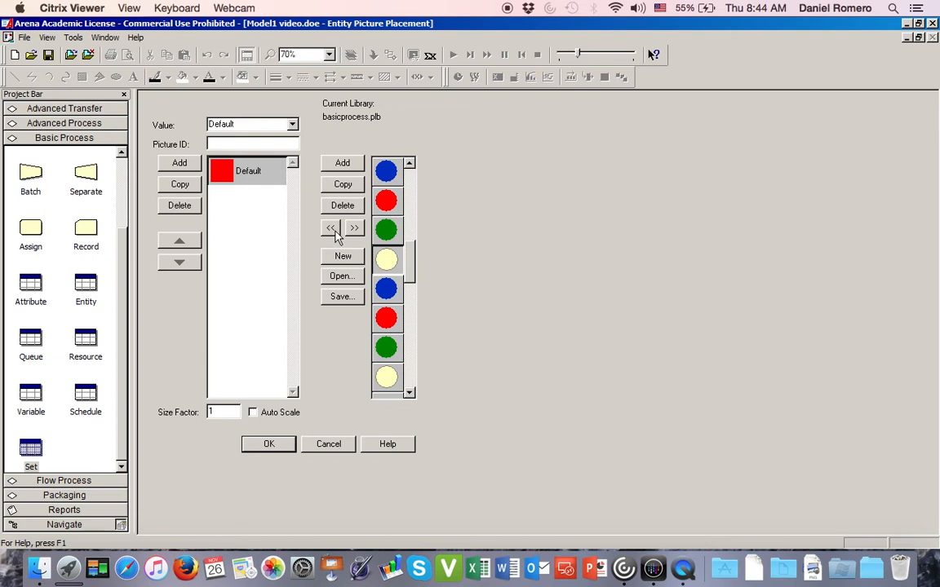
{"action": "left_click", "coordinate": [336, 232]}
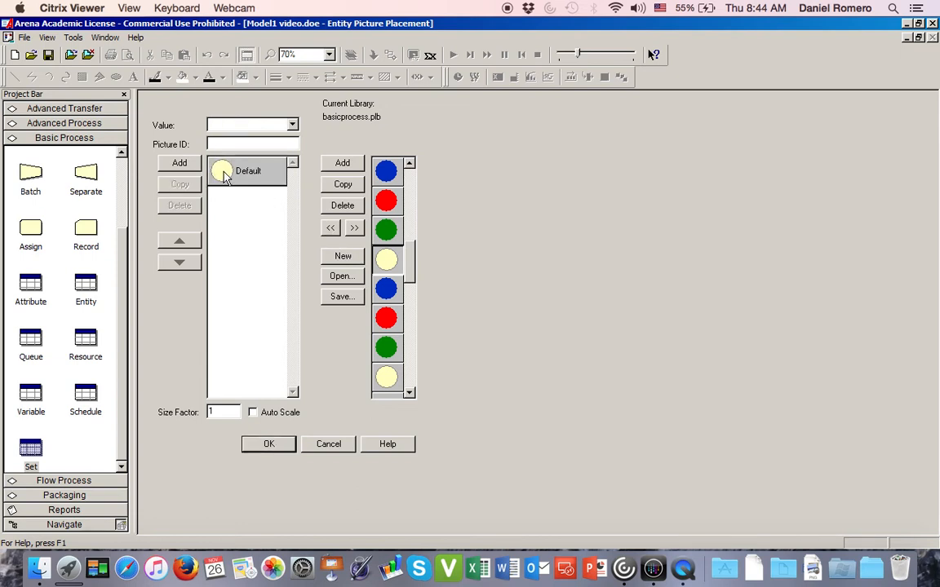
- Edit the Default entity picture by centring the text 1 in Tahoma 16 on its yellow circle, and return to the entity picture placement
{"action": "double_click", "coordinate": [222, 171]}
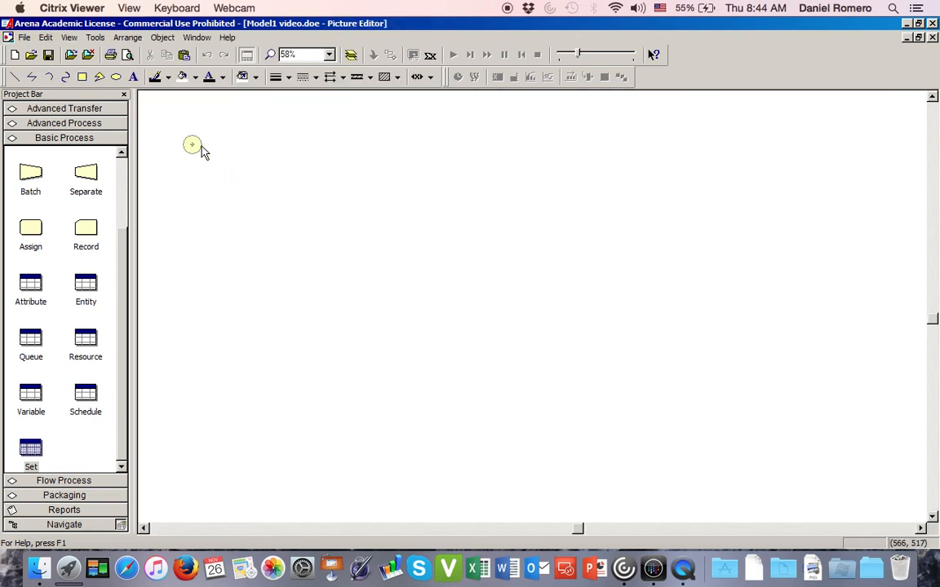
{"action": "left_click", "coordinate": [133, 77]}
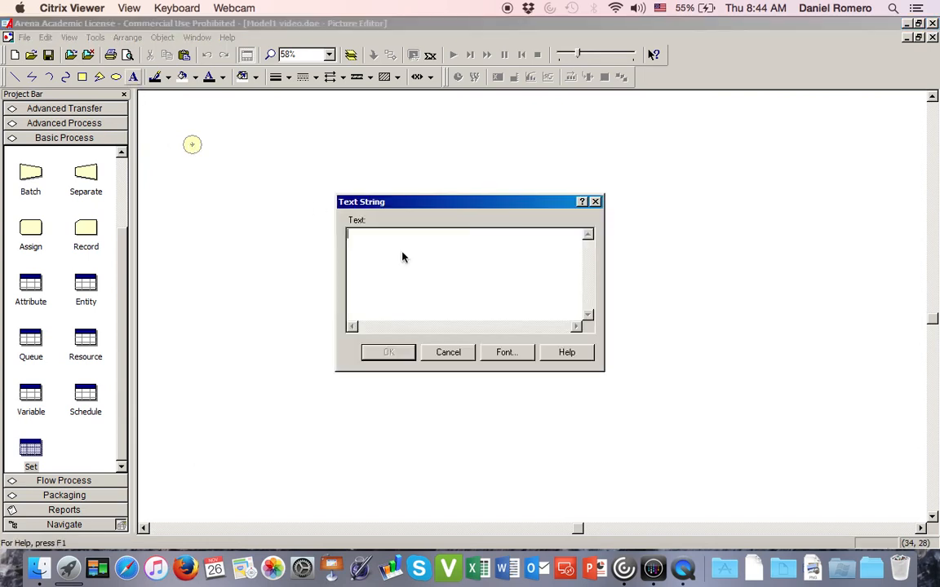
{"action": "left_click", "coordinate": [508, 353]}
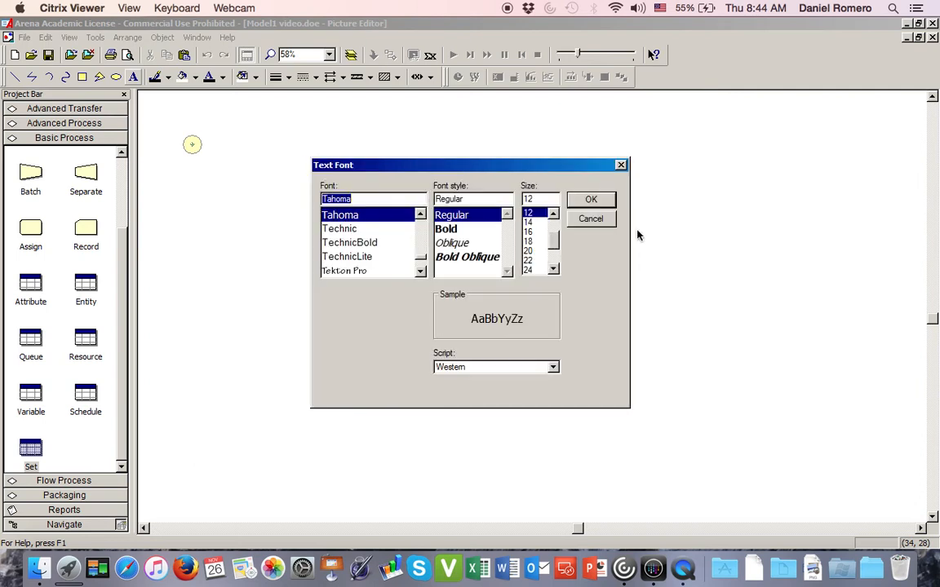
{"action": "left_click", "coordinate": [592, 200]}
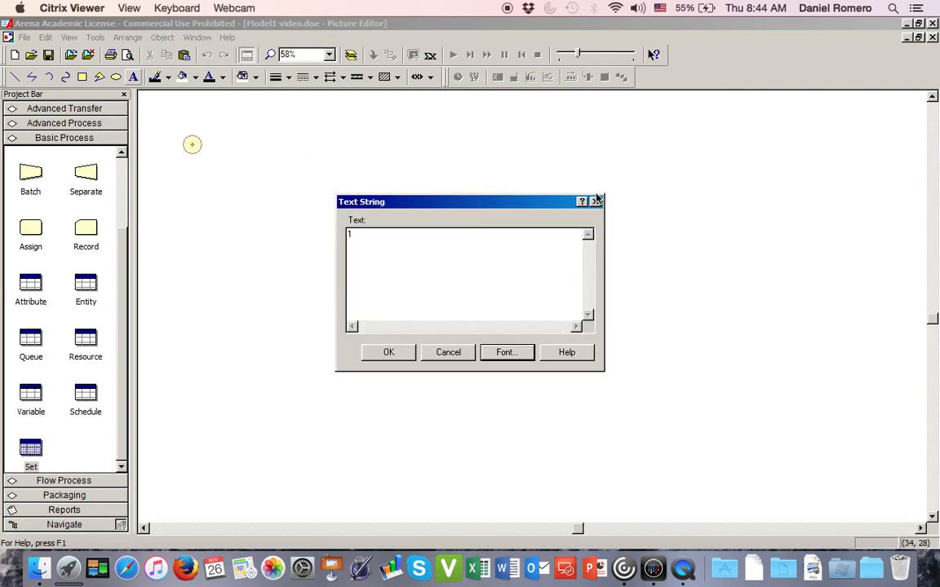
{"action": "left_click", "coordinate": [392, 353]}
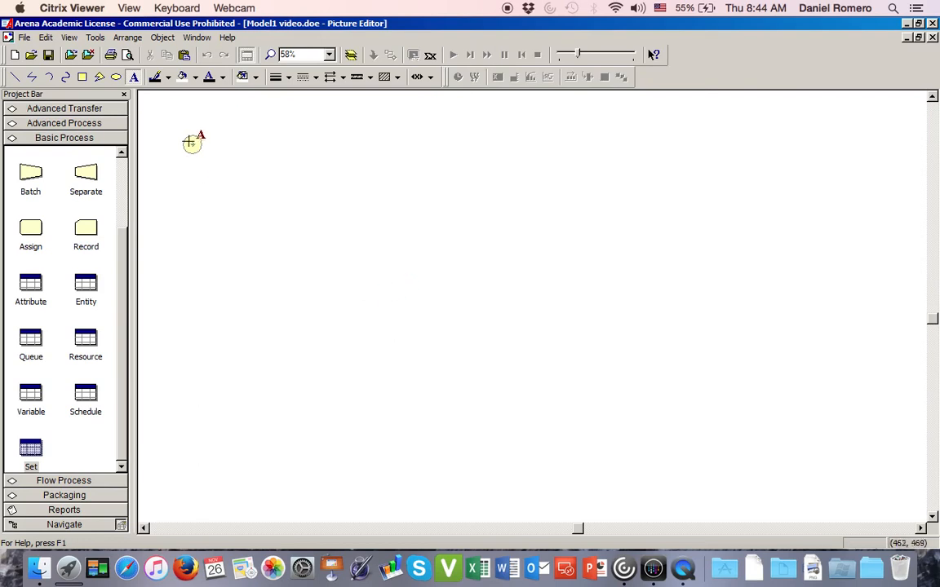
{"action": "left_click", "coordinate": [190, 145]}
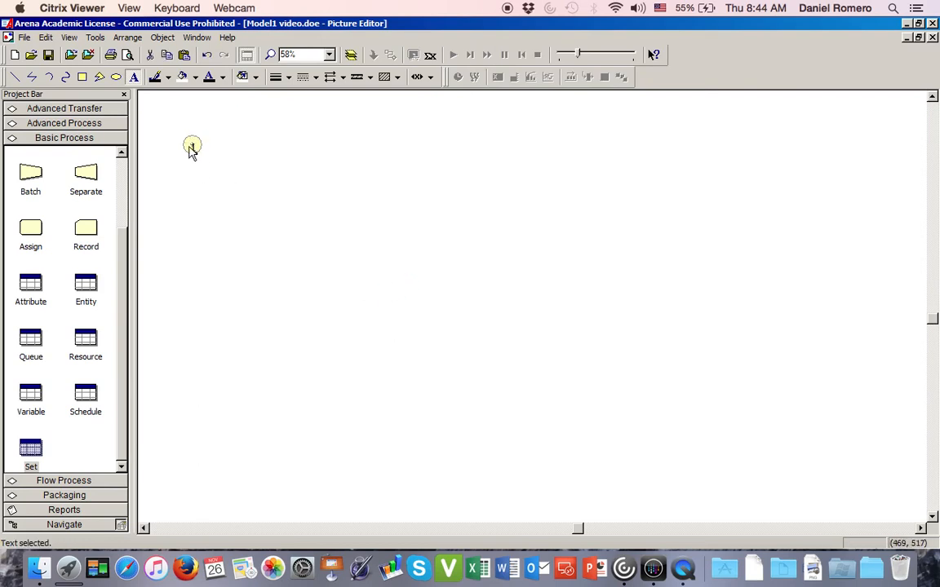
{"action": "left_click", "coordinate": [193, 151]}
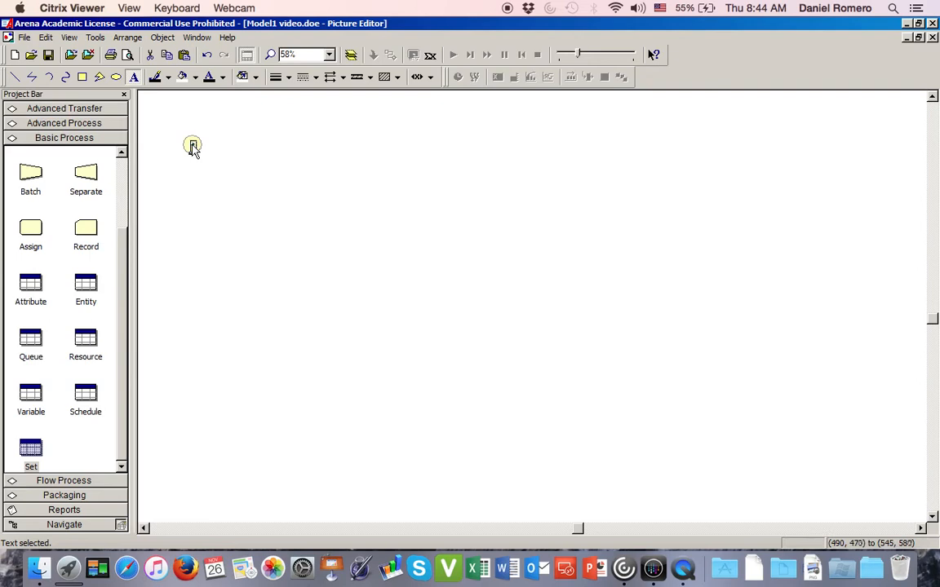
{"action": "left_click_drag", "start_coordinate": [192, 145], "coordinate": [192, 145]}
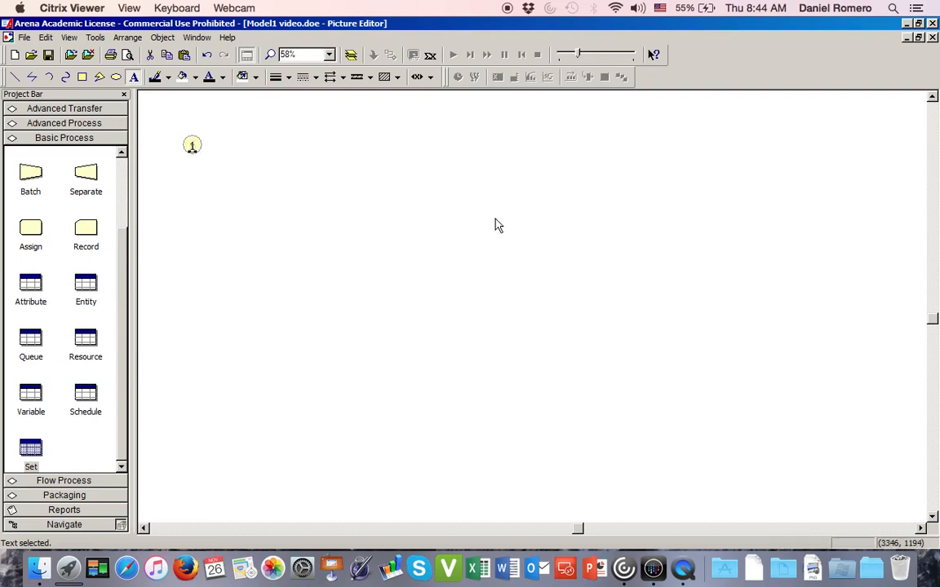
{"action": "left_click", "coordinate": [934, 38]}
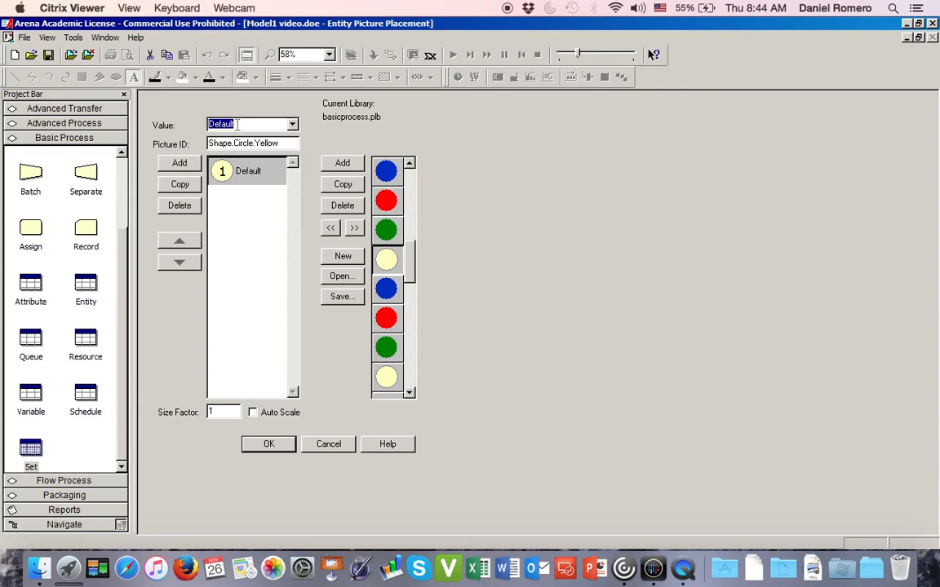
- Set the first entity picture's value to part 1 pic and add two blank pictures to the list
{"action": "type", "text": "en"}
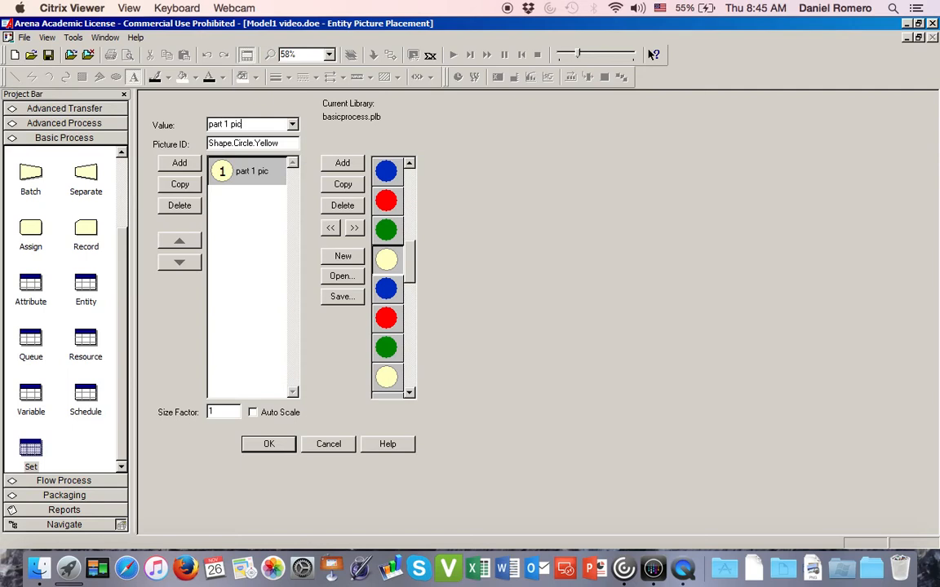
{"action": "left_click", "coordinate": [236, 213]}
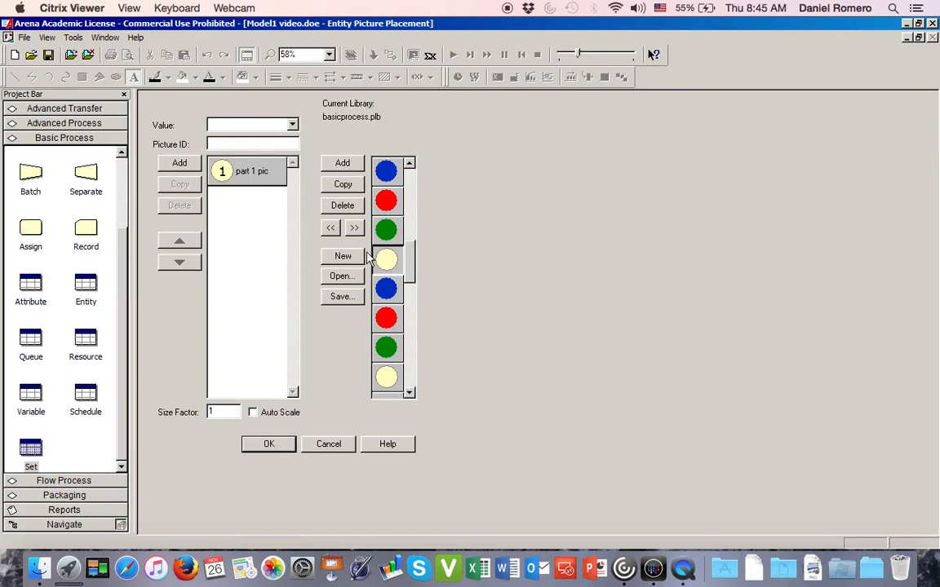
{"action": "left_click", "coordinate": [179, 163]}
{"action": "left_click", "coordinate": [180, 163]}
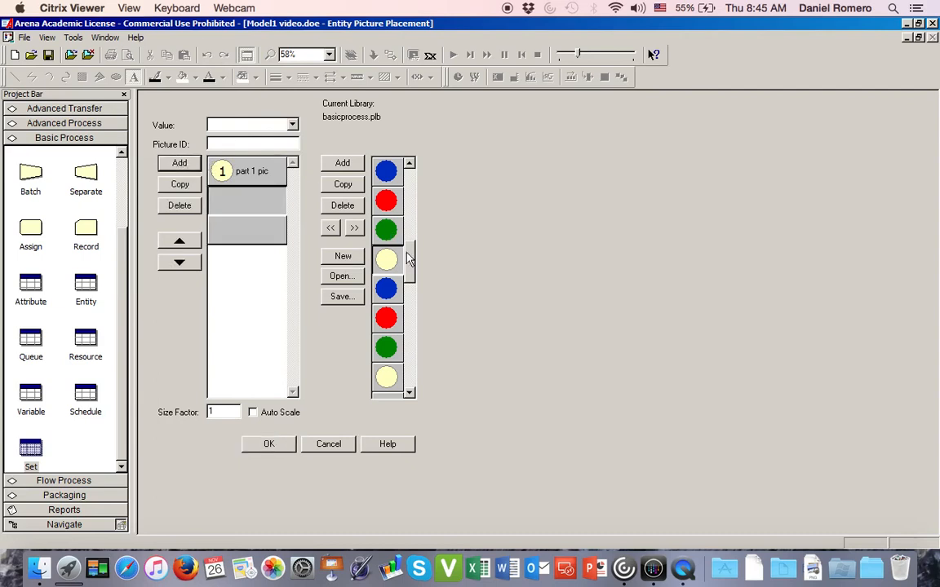
- Assign the yellow circle to the second entity picture and centre the text 2 on it in the picture editor
{"action": "left_click", "coordinate": [331, 230]}
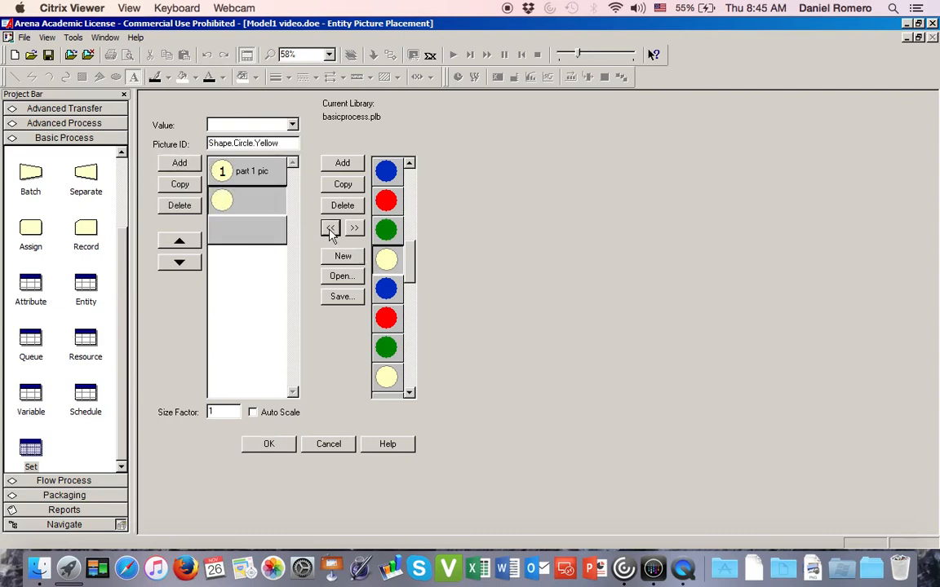
{"action": "double_click", "coordinate": [226, 203]}
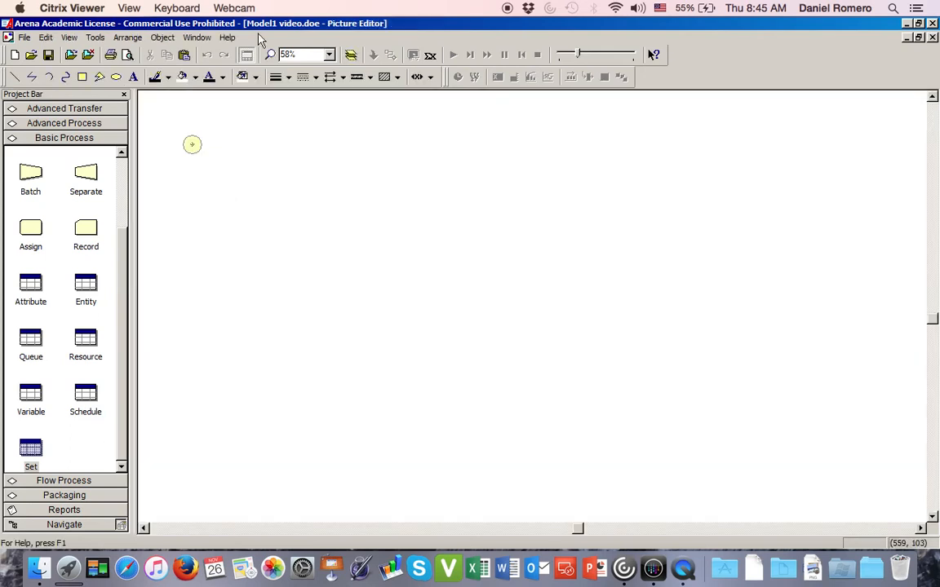
{"action": "left_click", "coordinate": [133, 79]}
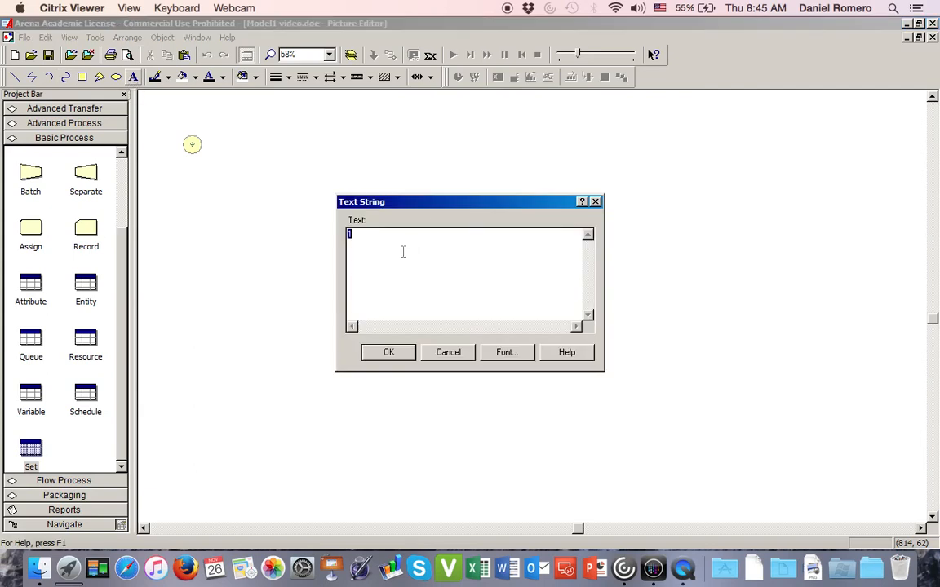
{"action": "left_click", "coordinate": [504, 352]}
{"action": "left_click", "coordinate": [590, 199]}
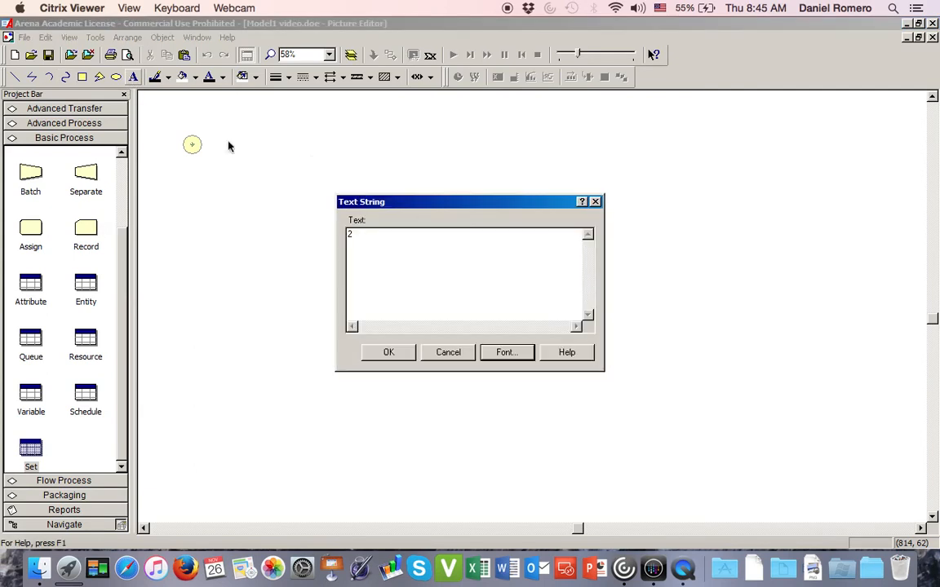
{"action": "left_click", "coordinate": [385, 352]}
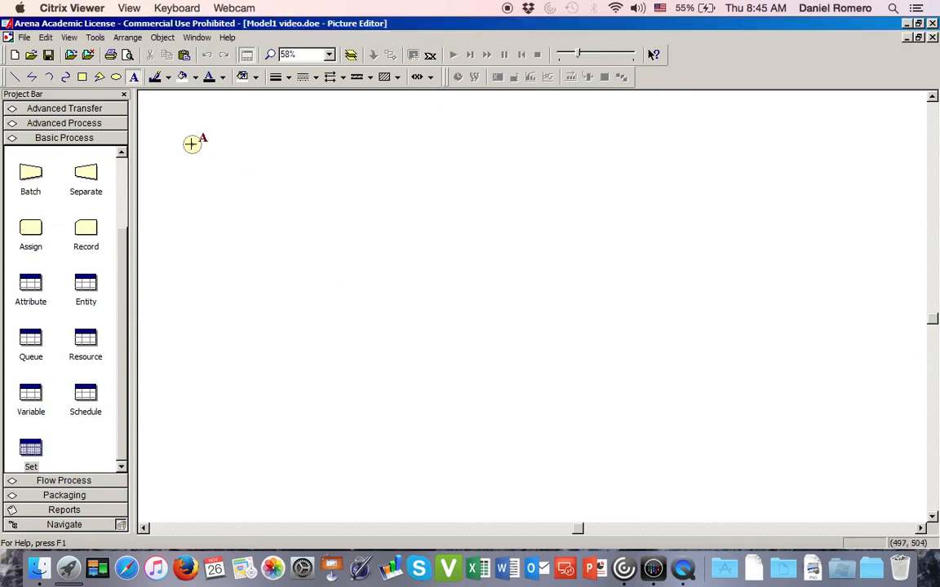
{"action": "left_click", "coordinate": [191, 144]}
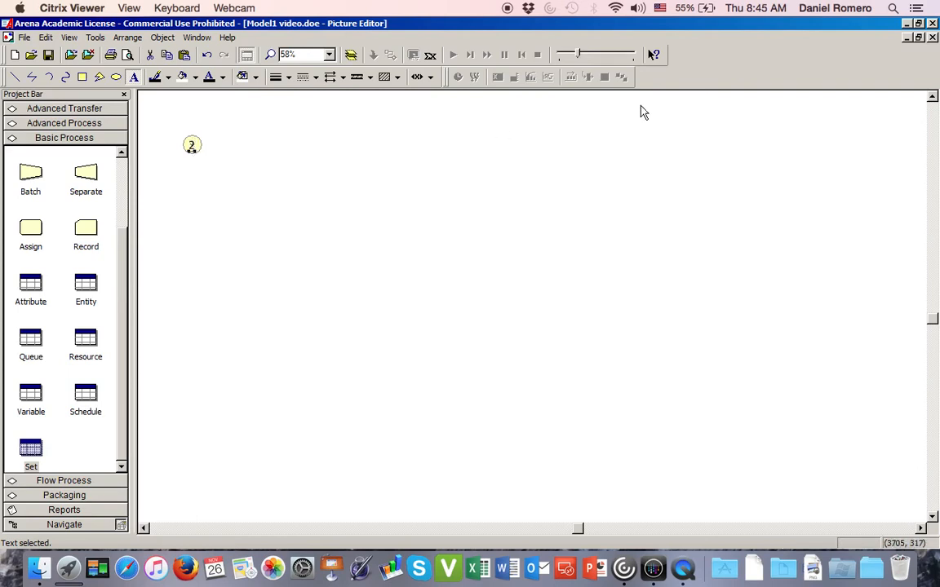
{"action": "left_click", "coordinate": [932, 39]}
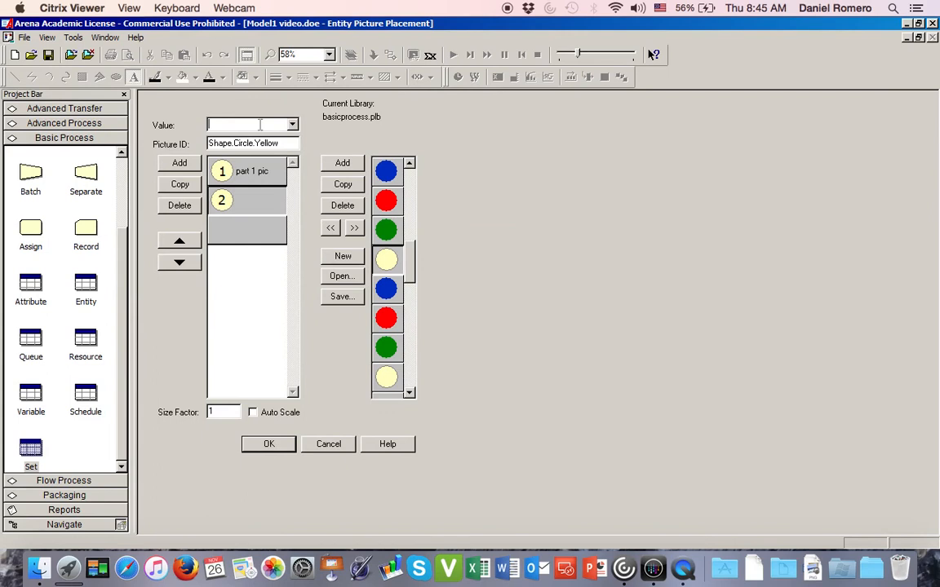
- Set the second entity picture's value to part 2 pic and assign the yellow circle to the third picture
{"action": "type", "text": "part 2 pic"}
{"action": "left_click", "coordinate": [253, 233]}
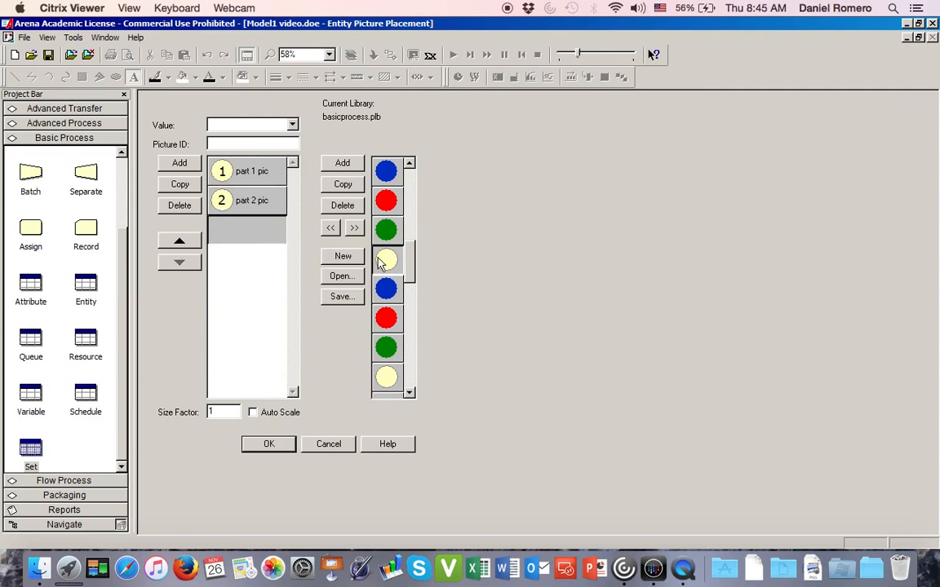
{"action": "left_click", "coordinate": [330, 227]}
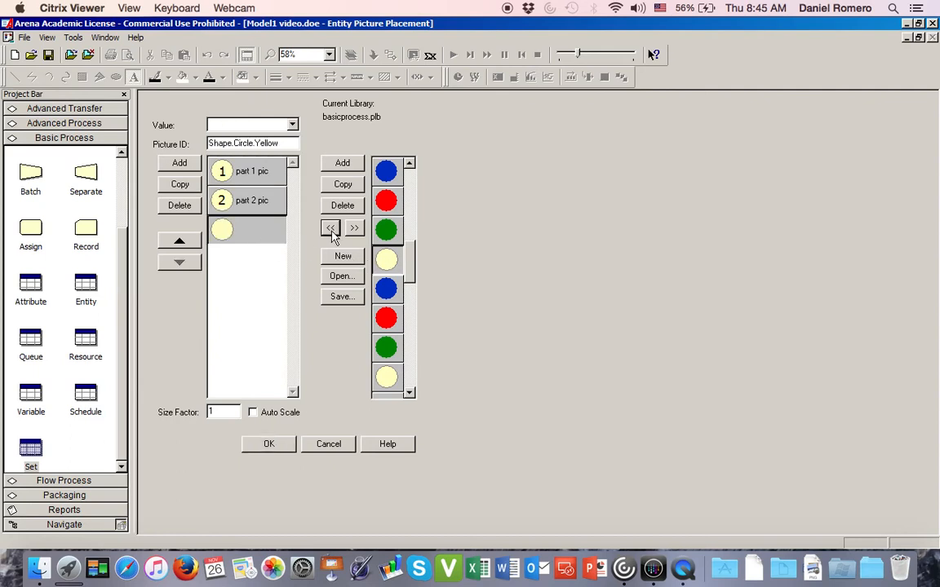
- Centre the text 3 on the third entity picture's yellow circle in the picture editor, and return to the entity picture placement
{"action": "double_click", "coordinate": [226, 231]}
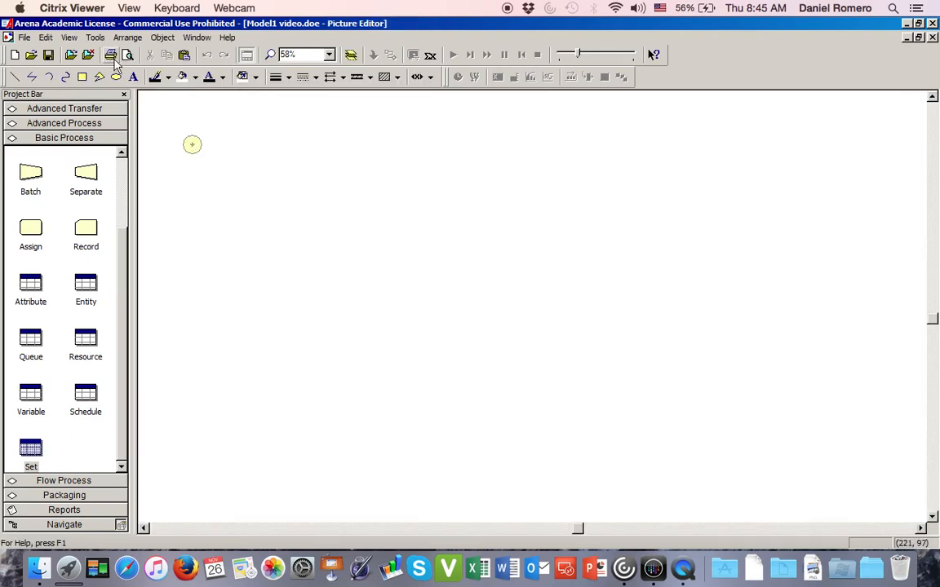
{"action": "left_click", "coordinate": [133, 77]}
{"action": "left_click", "coordinate": [232, 161]}
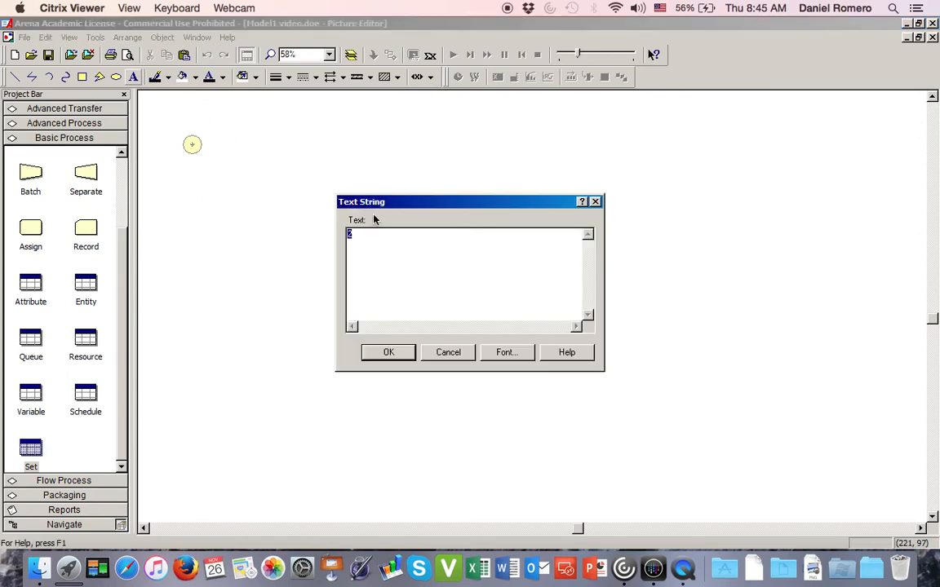
{"action": "type", "text": "1"}
{"action": "left_click", "coordinate": [388, 352]}
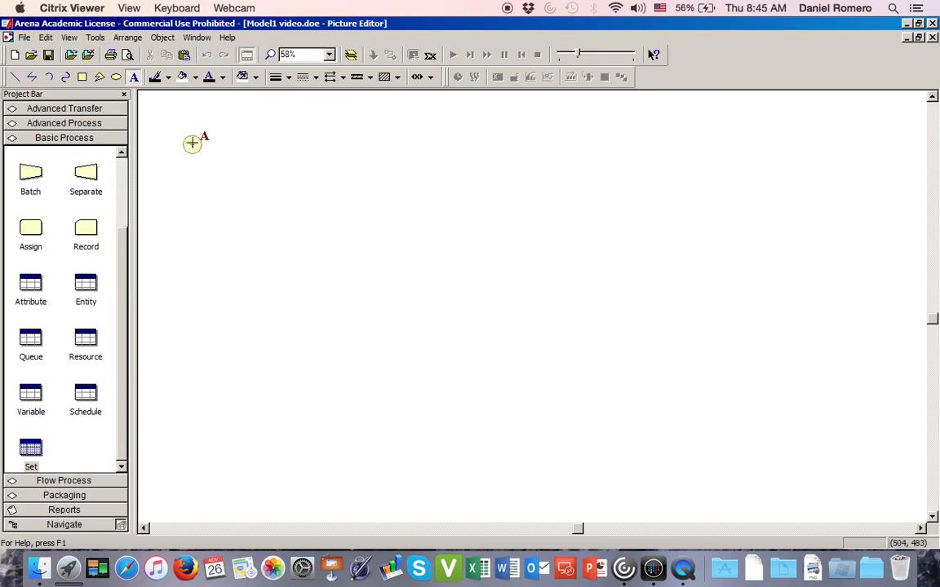
{"action": "left_click", "coordinate": [192, 144]}
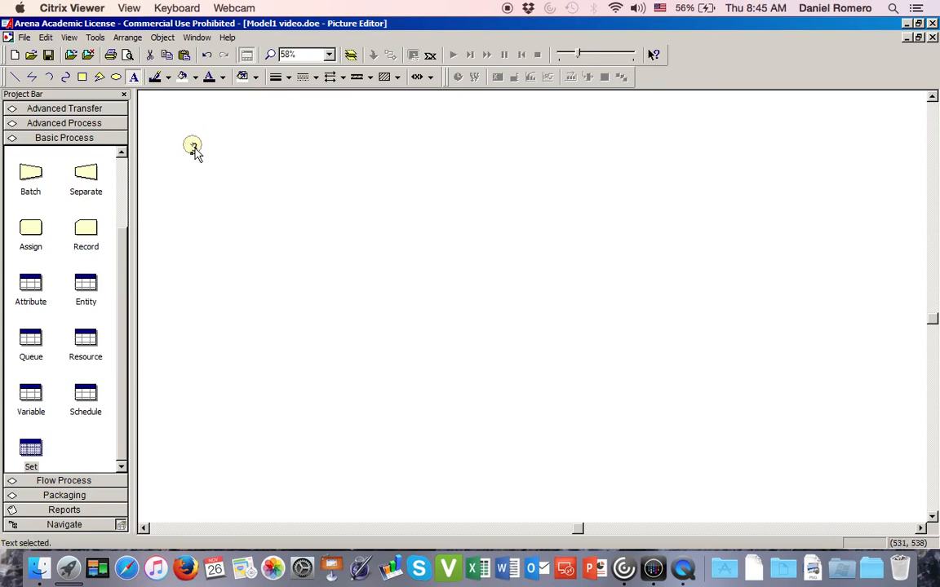
{"action": "left_click_drag", "start_coordinate": [195, 148], "coordinate": [191, 146]}
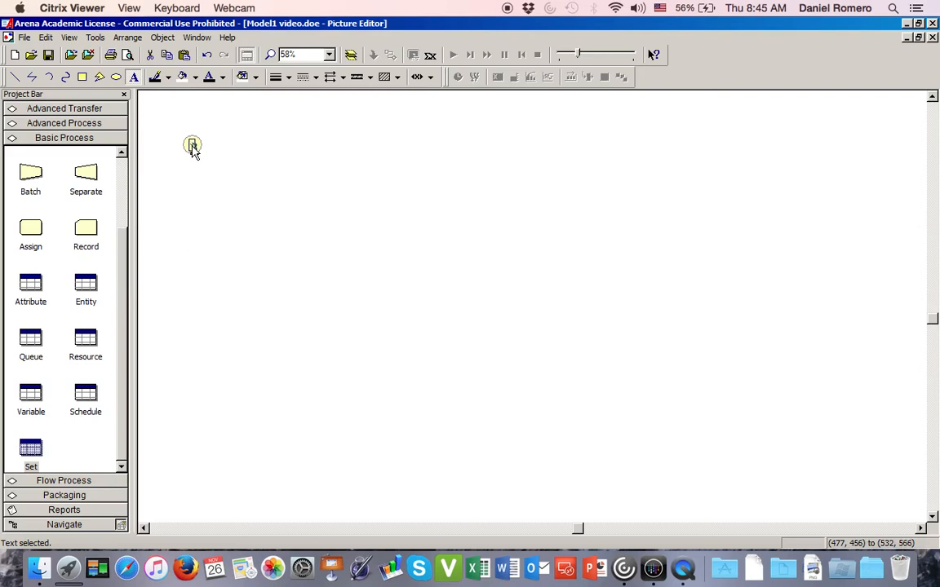
{"action": "left_click", "coordinate": [932, 38]}
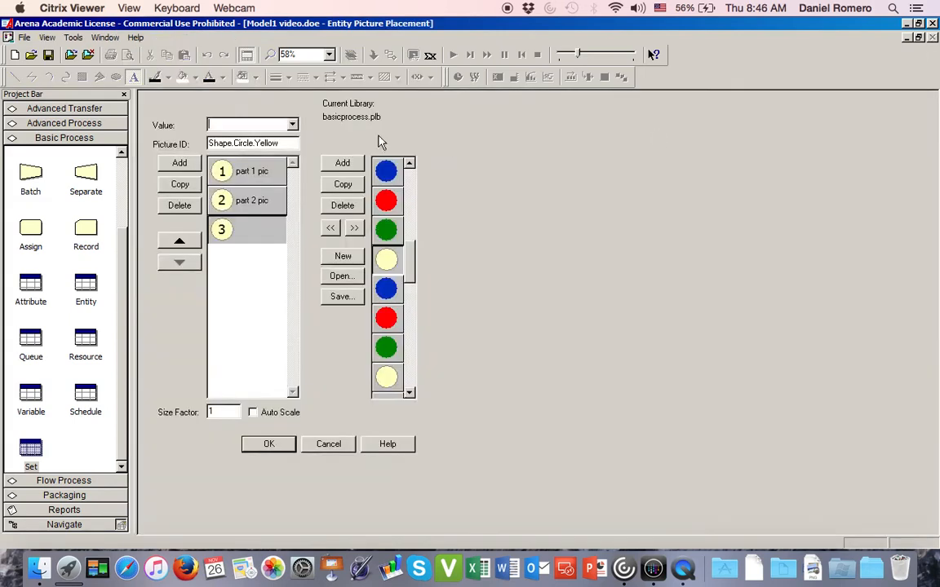
- Set the third entity picture's value to part 3 pic and place the entity picture beside the workstation layout, above the forklift
{"action": "type", "text": "part 3 pic"}
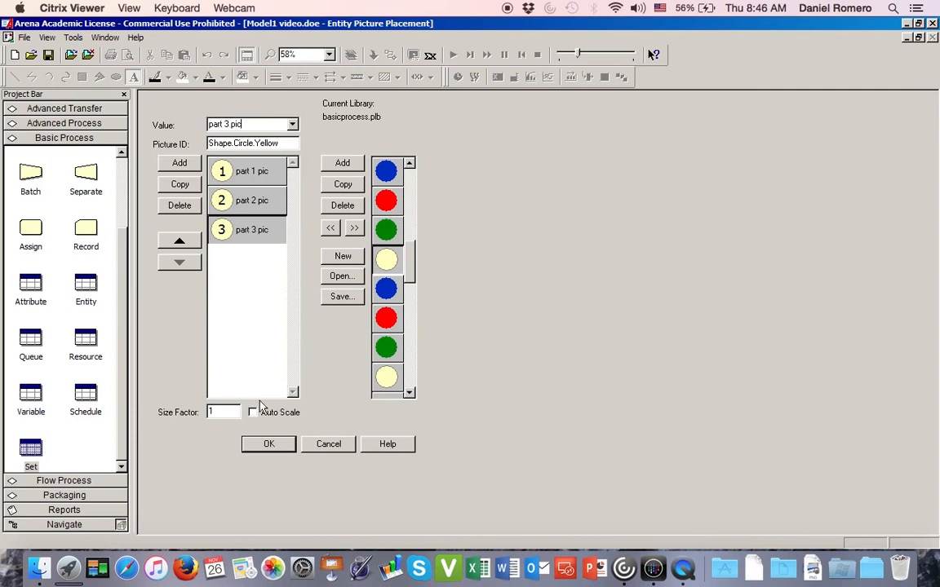
{"action": "left_click", "coordinate": [261, 445]}
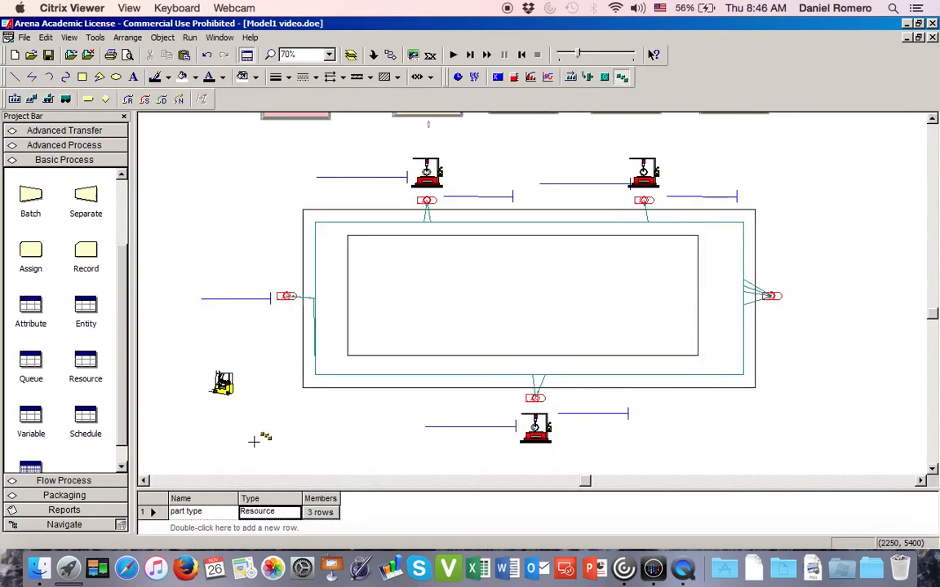
{"action": "left_click", "coordinate": [217, 191]}
{"action": "left_click_drag", "start_coordinate": [226, 204], "coordinate": [233, 211]}
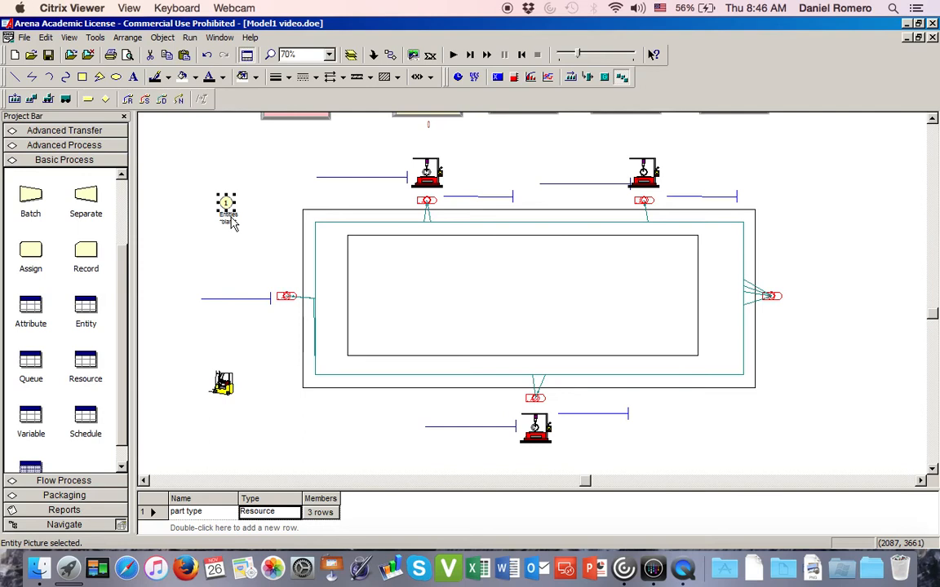
- Move the placed entity picture slightly up and to the left, clear of the queues and stations
{"action": "left_click", "coordinate": [268, 228]}
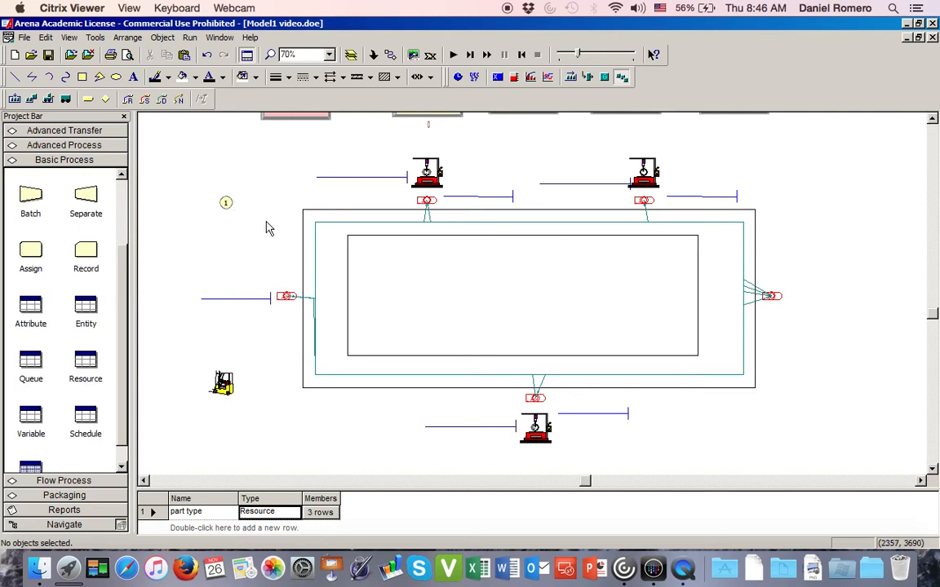
{"action": "left_click", "coordinate": [227, 204]}
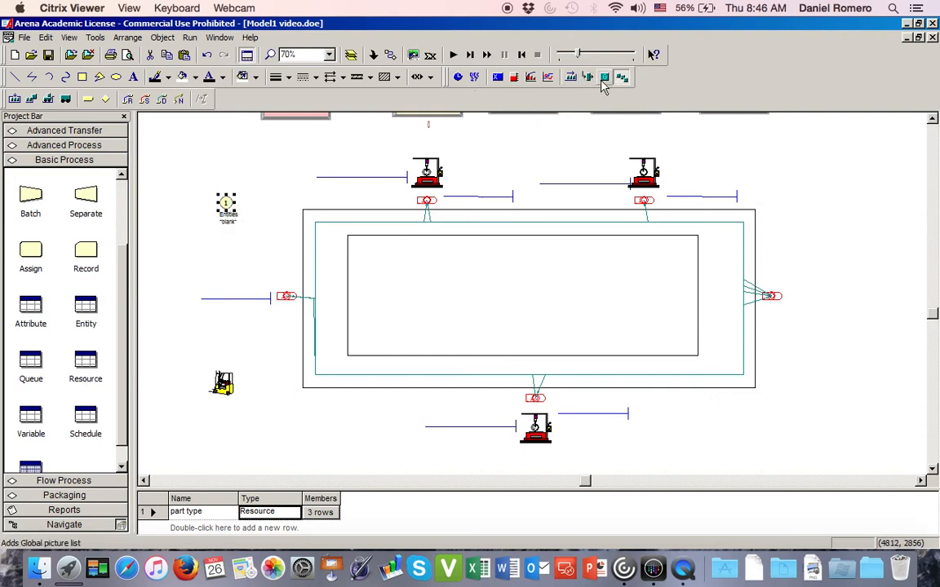
{"action": "left_click", "coordinate": [226, 201]}
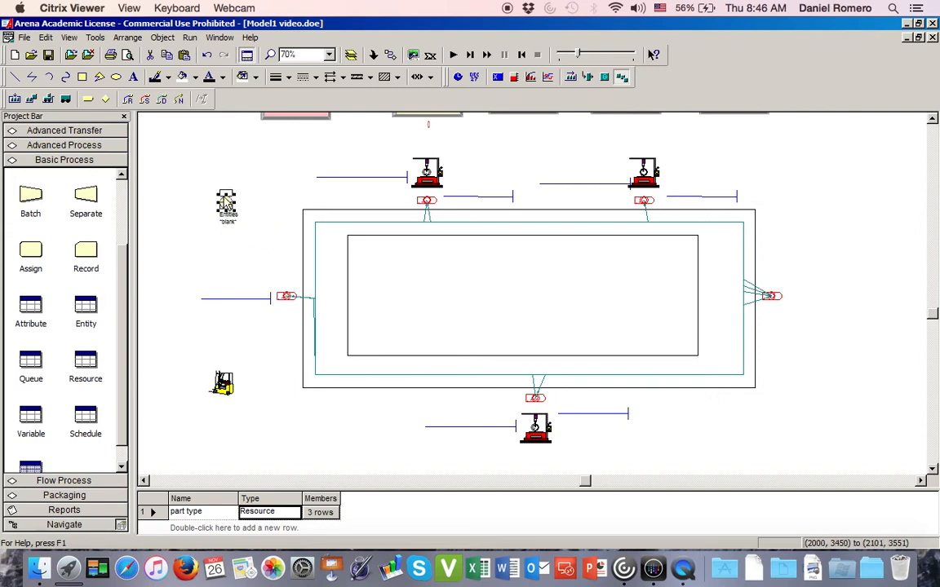
{"action": "left_click_drag", "start_coordinate": [225, 208], "coordinate": [224, 195]}
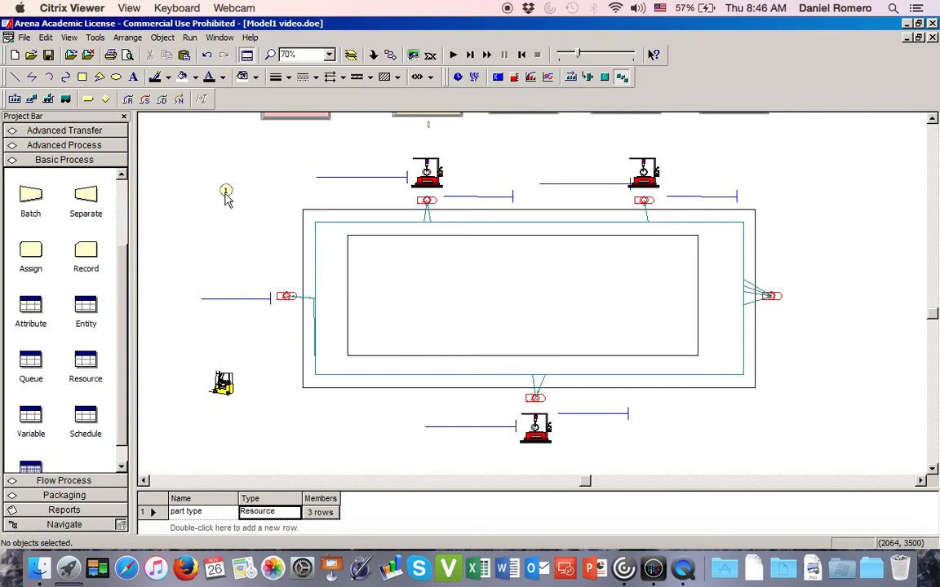
{"action": "left_click_drag", "start_coordinate": [226, 191], "coordinate": [214, 200]}
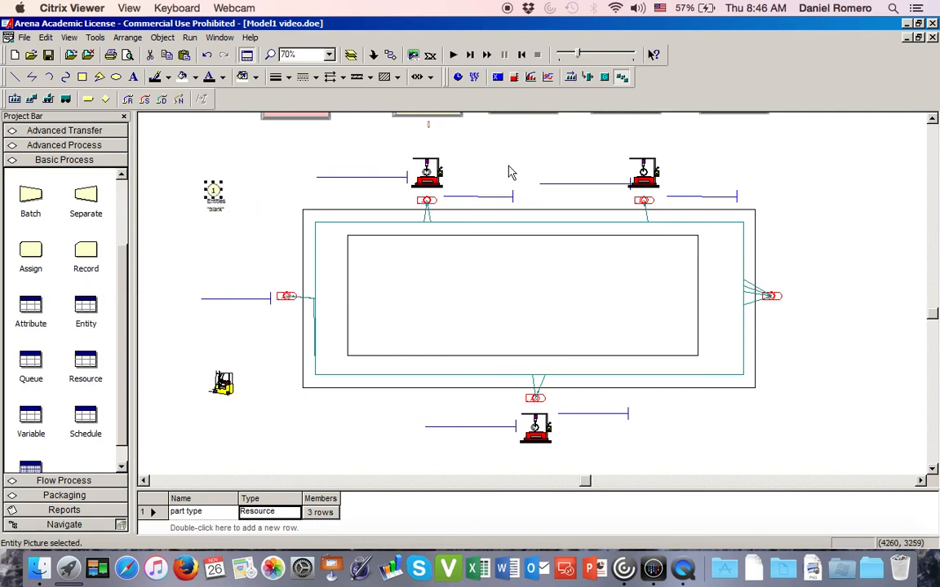
{"action": "left_click", "coordinate": [481, 155]}
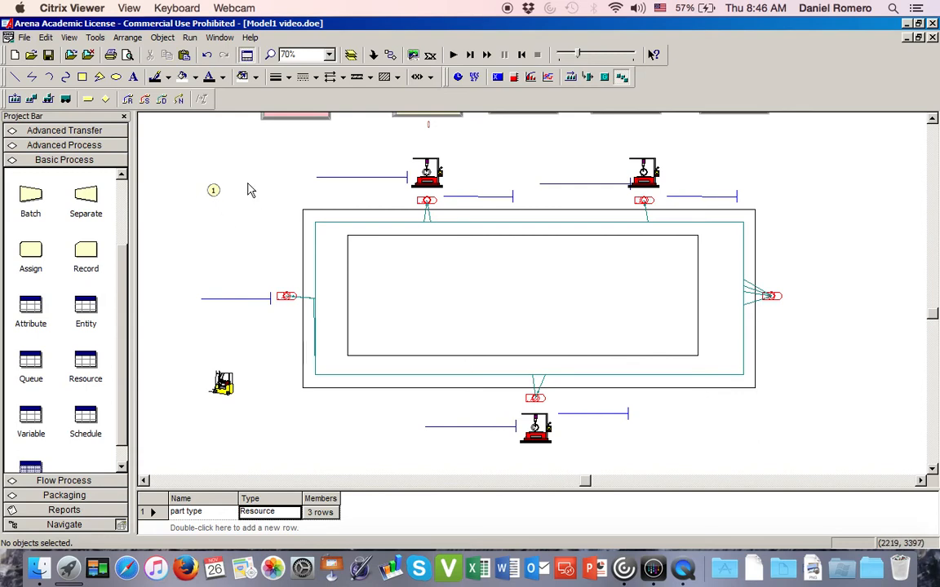
- Add a new assignment of type Attribute to the Assign Entity Type and sequence module
{"action": "scroll", "coordinate": [250, 190], "scroll_direction": "up", "scroll_amount": 5}
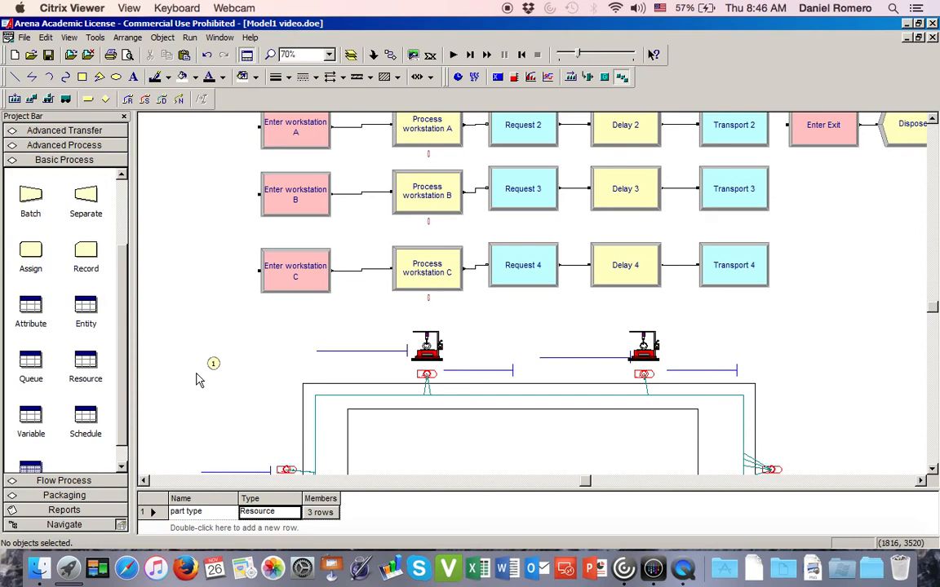
{"action": "scroll", "coordinate": [198, 381], "scroll_direction": "up", "scroll_amount": 3}
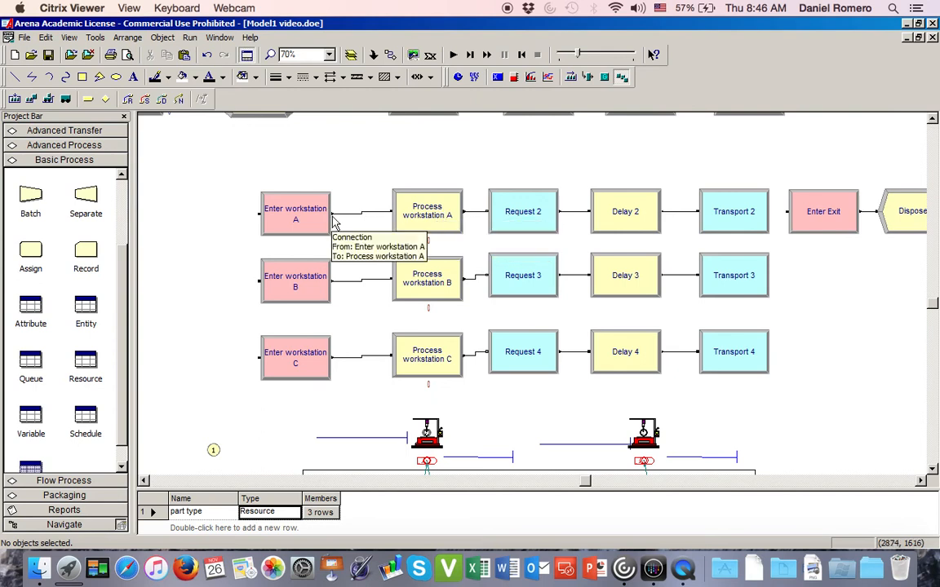
{"action": "scroll", "coordinate": [299, 194], "scroll_direction": "up", "scroll_amount": 6}
{"action": "scroll", "coordinate": [298, 194], "scroll_direction": "down", "scroll_amount": 3}
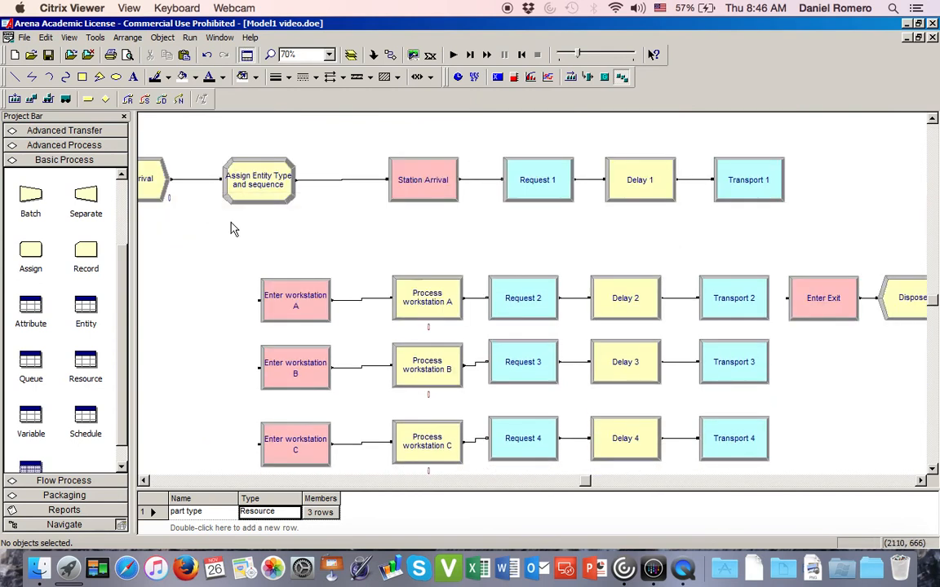
{"action": "double_click", "coordinate": [250, 190]}
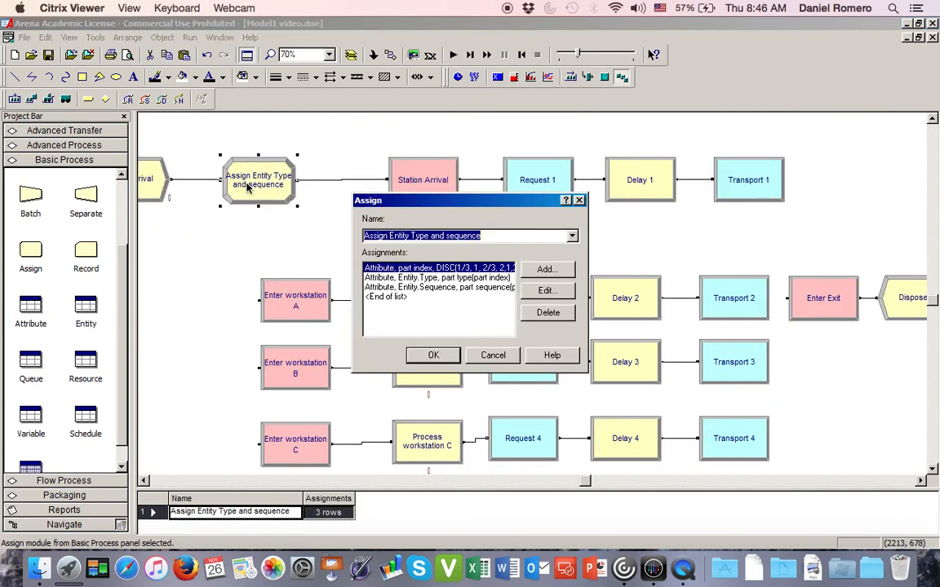
{"action": "left_click", "coordinate": [541, 270]}
{"action": "left_click", "coordinate": [398, 268]}
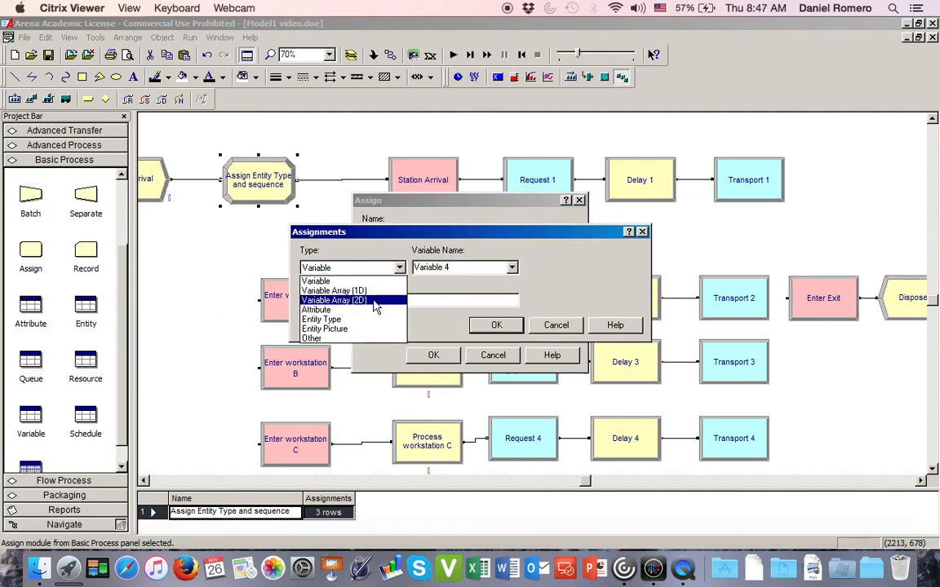
{"action": "left_click", "coordinate": [334, 310]}
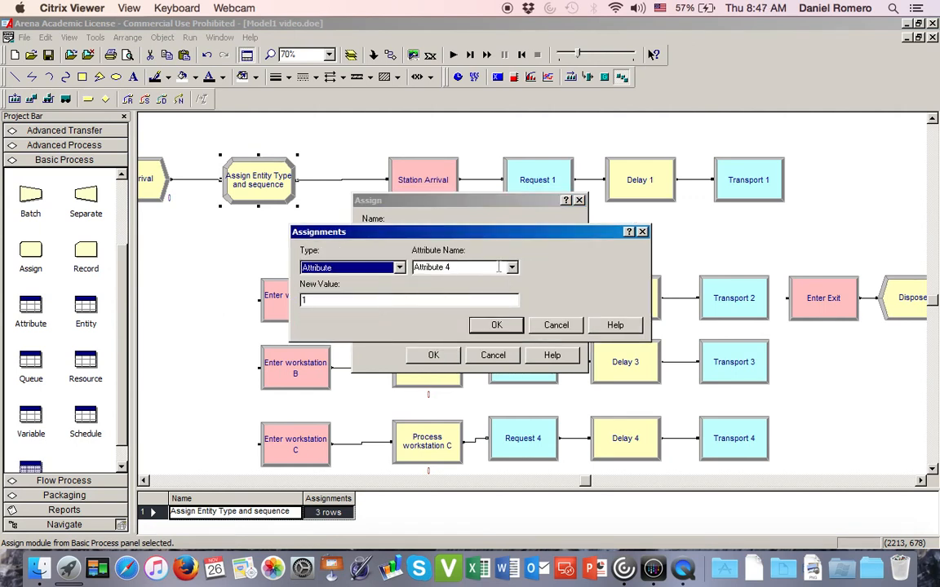
- Choose Entity.Picture as the new assignment's attribute and start replacing its new value with an expression beginning with p
{"action": "left_click", "coordinate": [511, 268]}
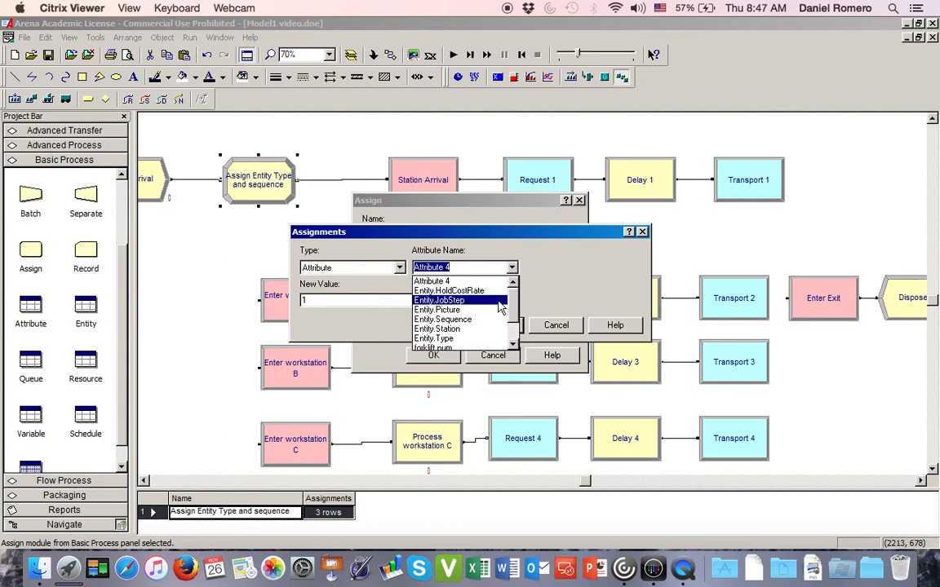
{"action": "scroll", "coordinate": [500, 308], "scroll_direction": "down", "scroll_amount": 1}
{"action": "scroll", "coordinate": [498, 301], "scroll_direction": "up", "scroll_amount": 1}
{"action": "left_click", "coordinate": [463, 310]}
{"action": "left_click", "coordinate": [402, 299]}
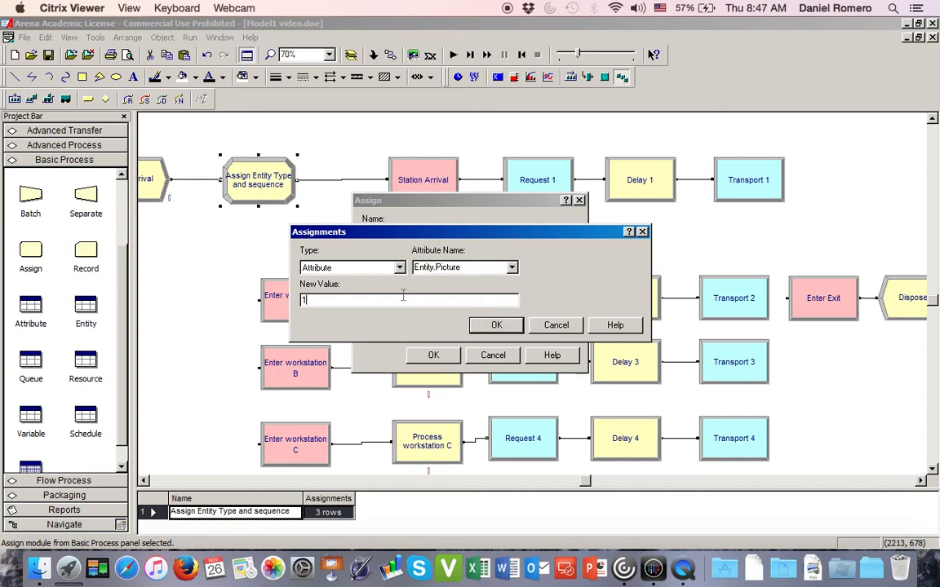
{"action": "type", "text": "part picture(part index"}
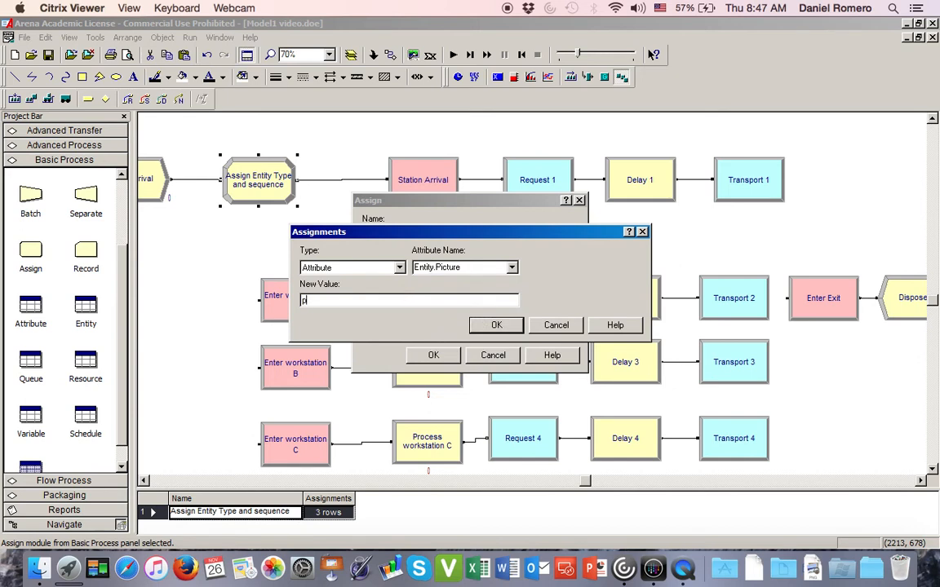
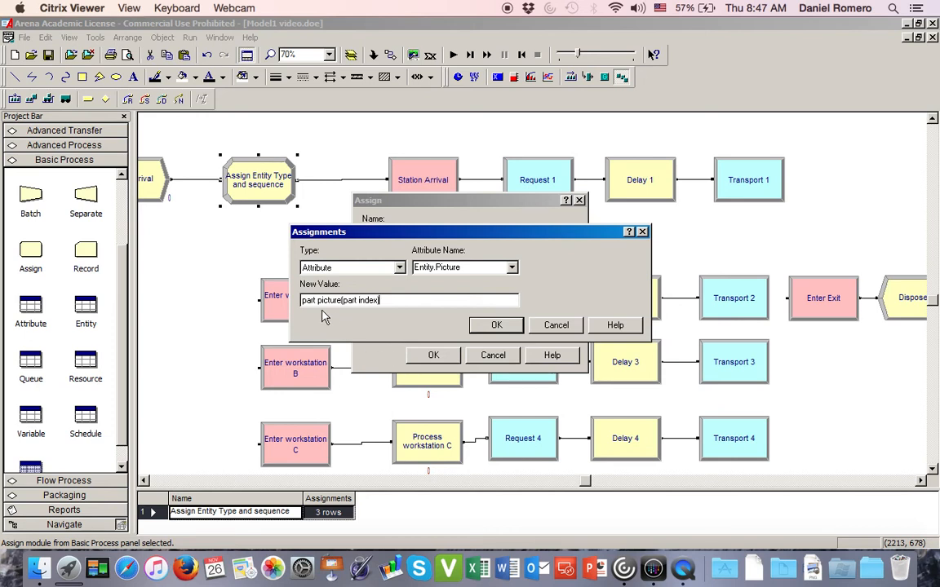
- Set the Entity.Picture assignment's new value to part picture(part index) and accept the Assign Entity Type and sequence module
{"action": "left_click_drag", "start_coordinate": [302, 300], "coordinate": [338, 300]}
{"action": "left_click", "coordinate": [497, 326]}
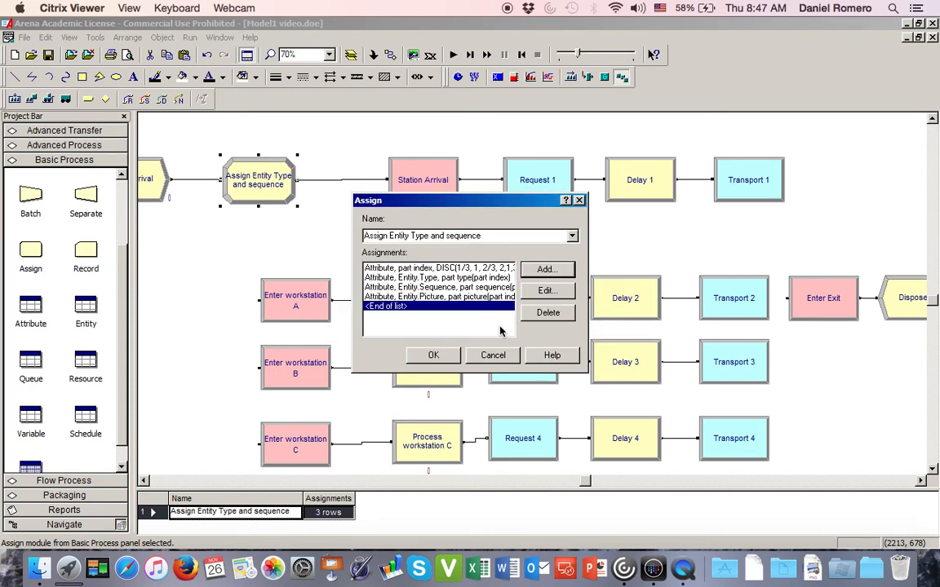
{"action": "left_click", "coordinate": [435, 359]}
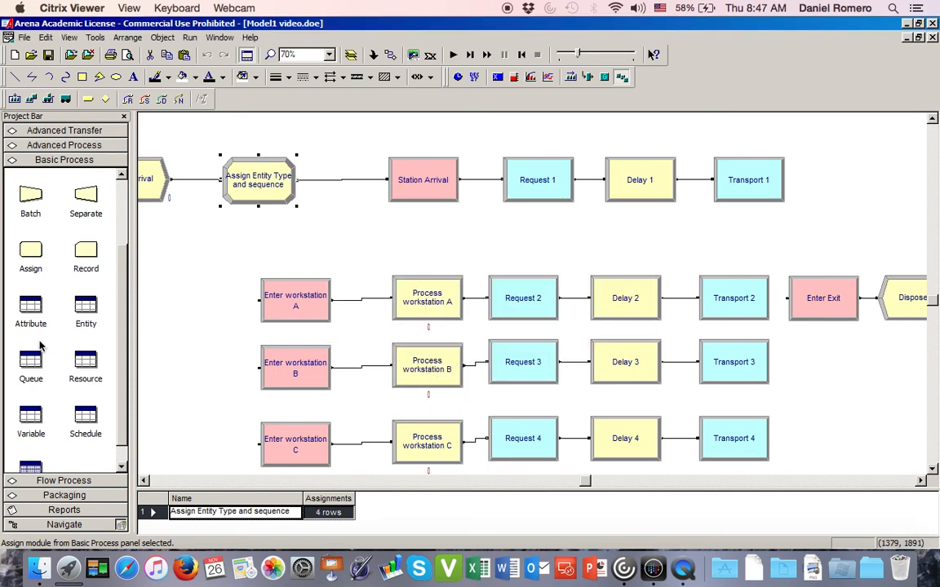
- Add a second set to the Set module's data table and name it part picture
{"action": "scroll", "coordinate": [118, 343], "scroll_direction": "down", "scroll_amount": 1}
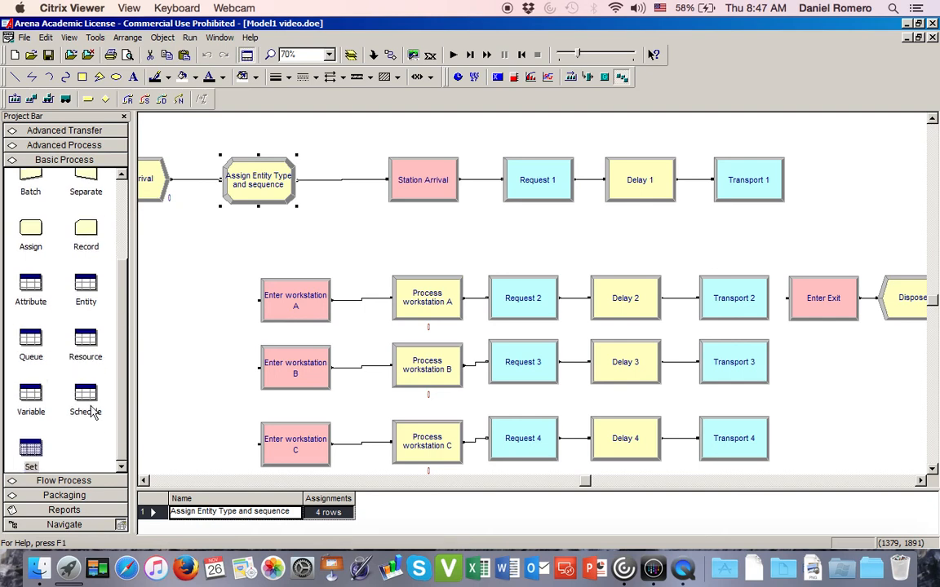
{"action": "left_click", "coordinate": [41, 448]}
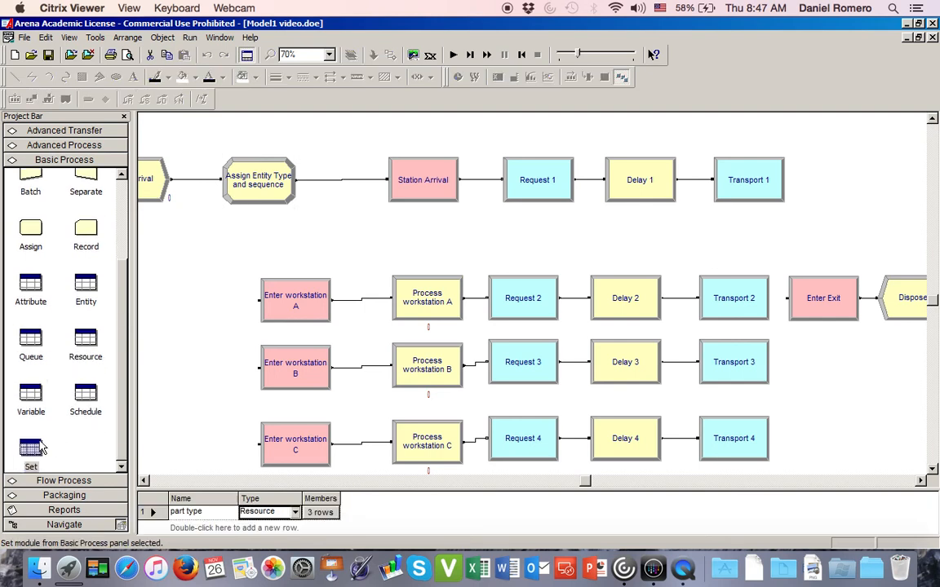
{"action": "double_click", "coordinate": [280, 529]}
{"action": "left_click_drag", "start_coordinate": [238, 499], "coordinate": [235, 462]}
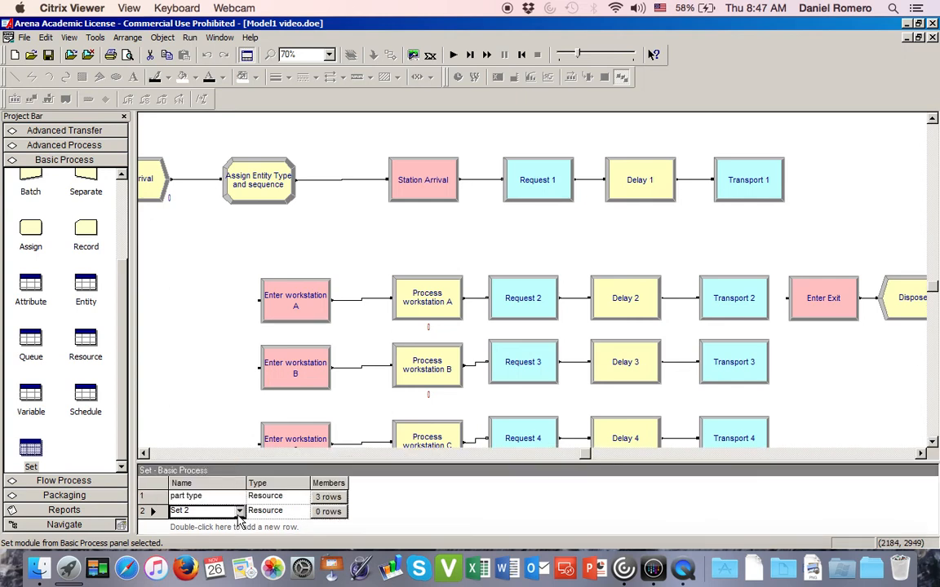
{"action": "double_click", "coordinate": [211, 511]}
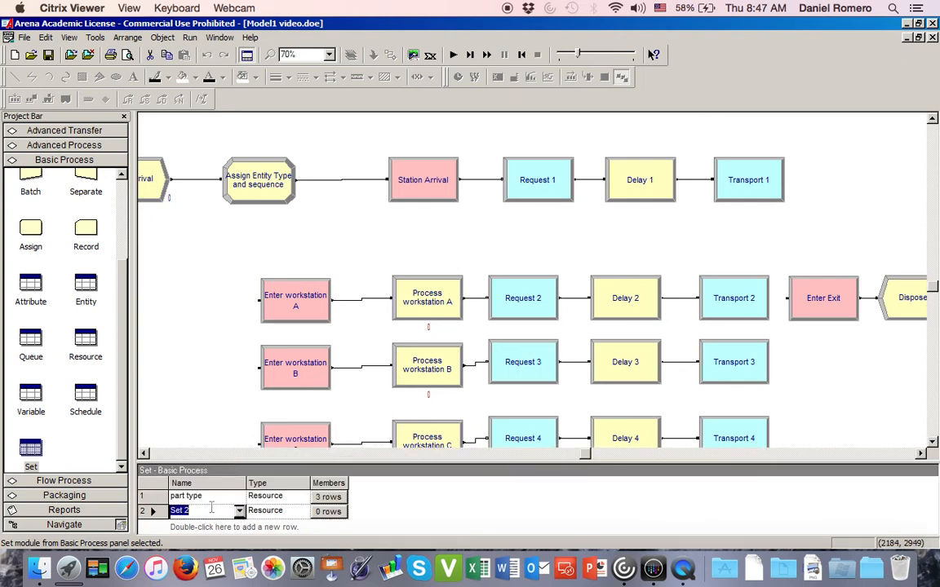
{"action": "type", "text": "pa"}
{"action": "type", "text": "e"}
{"action": "key", "text": "Tab"}
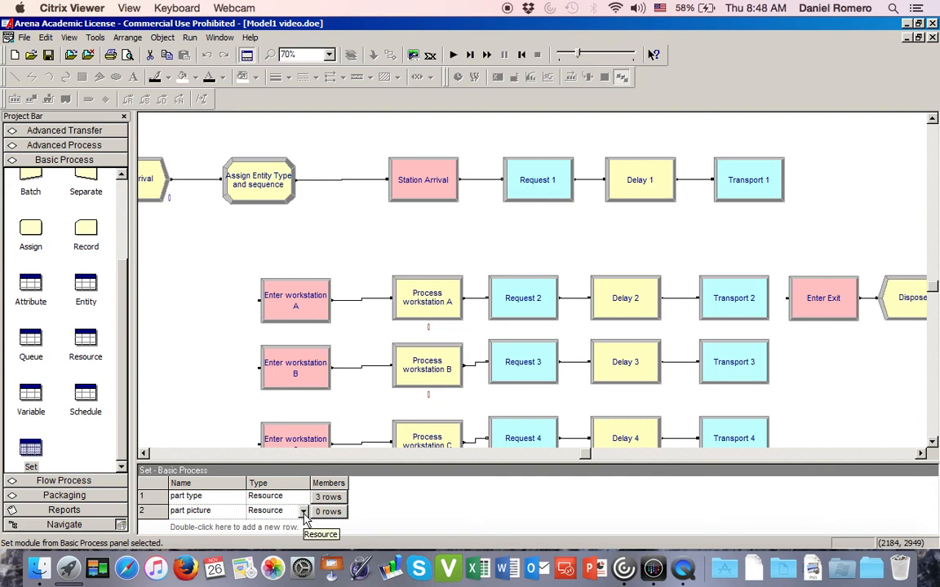
- Set the part picture set's type to Entity Picture and the part type set's type to Entity Type
{"action": "left_click", "coordinate": [302, 513]}
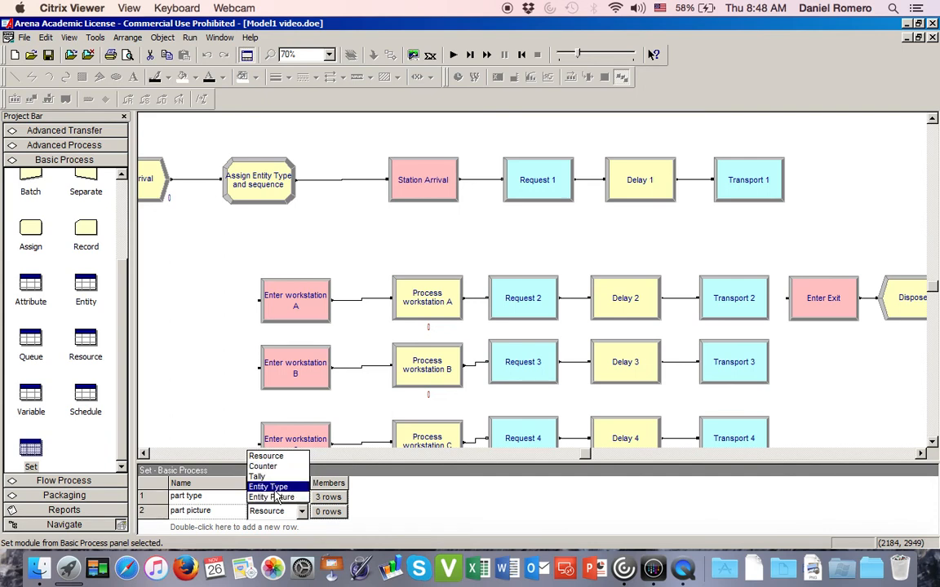
{"action": "left_click", "coordinate": [275, 497]}
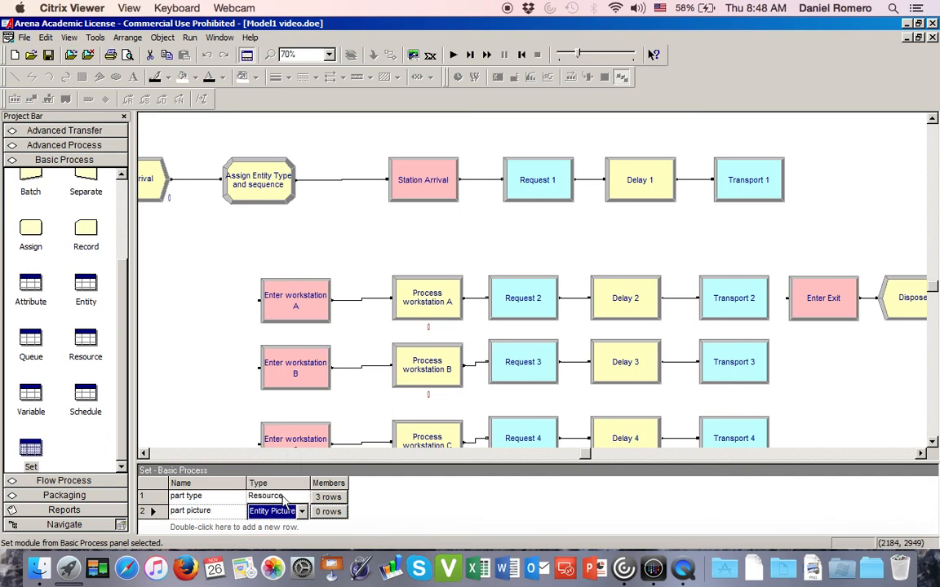
{"action": "left_click", "coordinate": [299, 499]}
{"action": "left_click", "coordinate": [301, 498]}
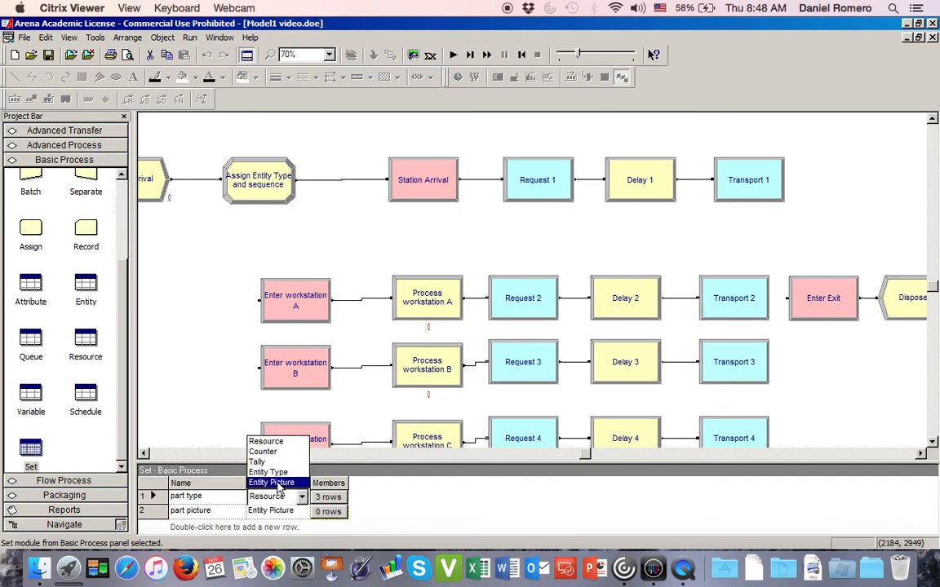
{"action": "left_click", "coordinate": [277, 473]}
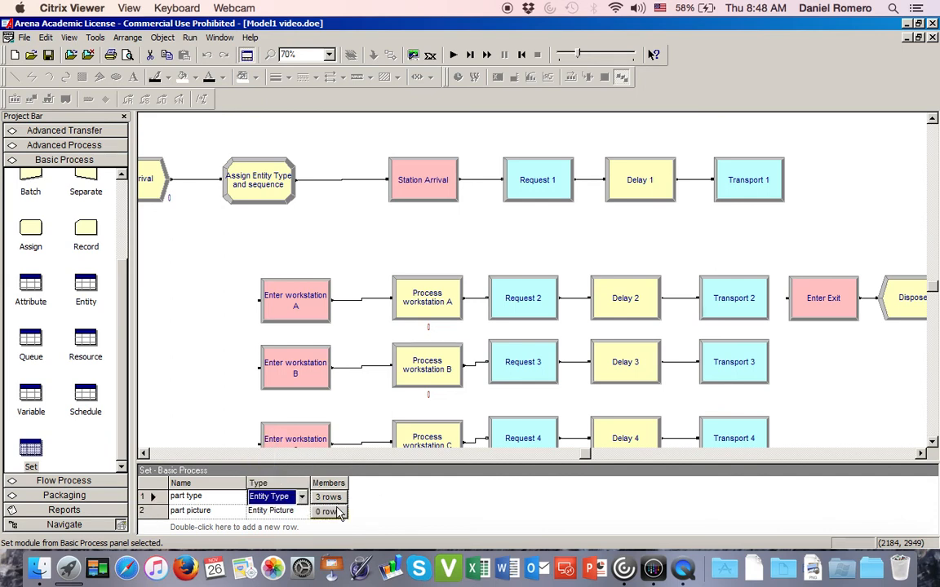
- Check the value names of the three numbered pictures in the entity picture placed beside the workstation layout
{"action": "left_click", "coordinate": [332, 514]}
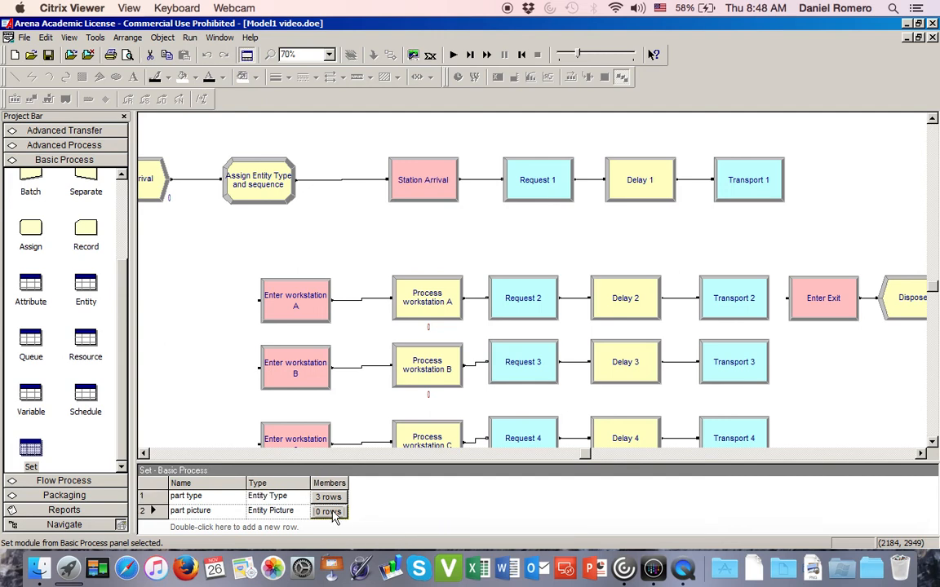
{"action": "left_click", "coordinate": [330, 512]}
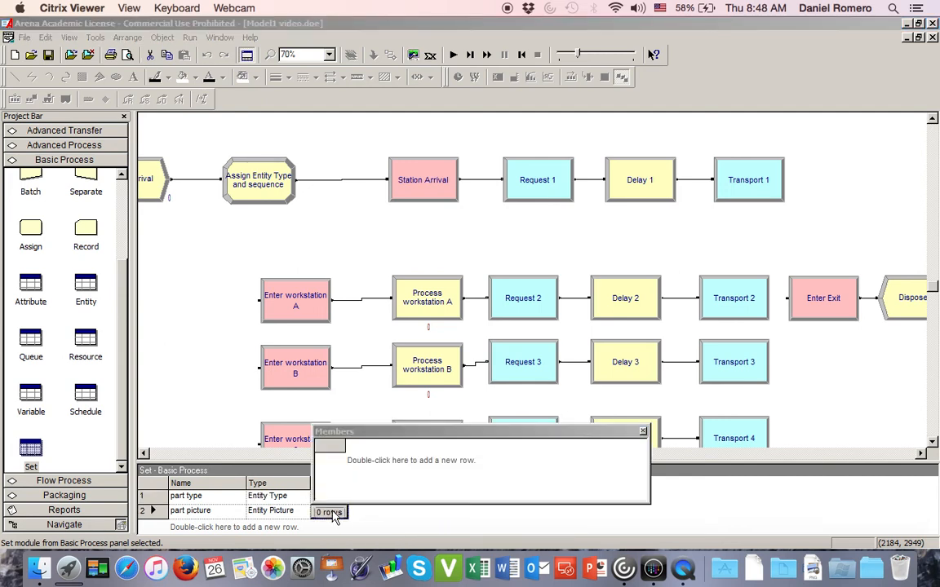
{"action": "left_click", "coordinate": [642, 427]}
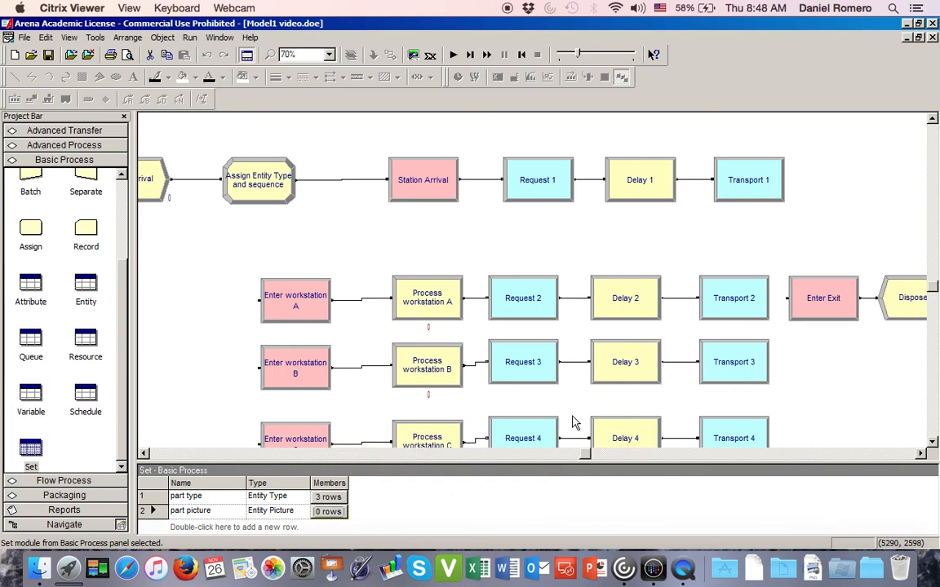
{"action": "left_click", "coordinate": [211, 327]}
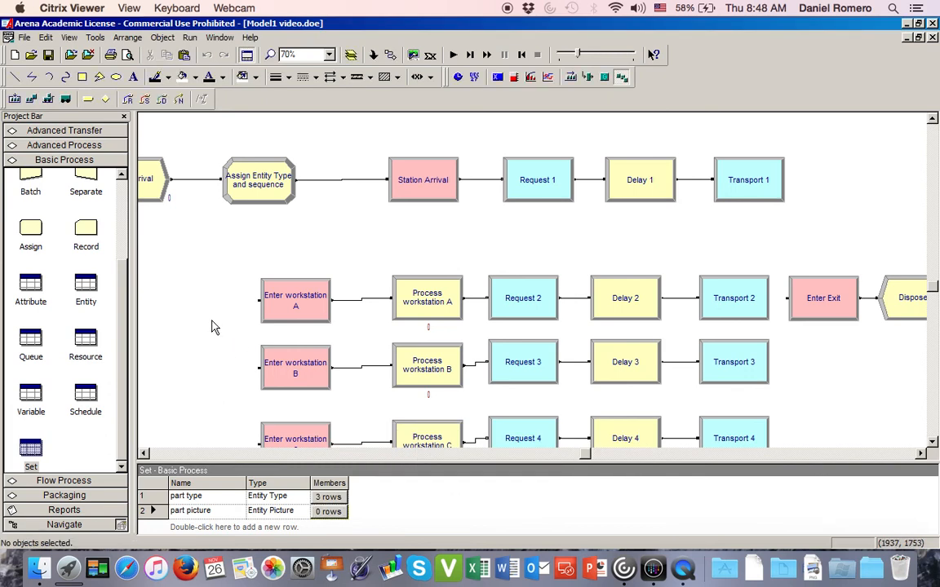
{"action": "scroll", "coordinate": [212, 326], "scroll_direction": "down", "scroll_amount": 5}
{"action": "double_click", "coordinate": [213, 257]}
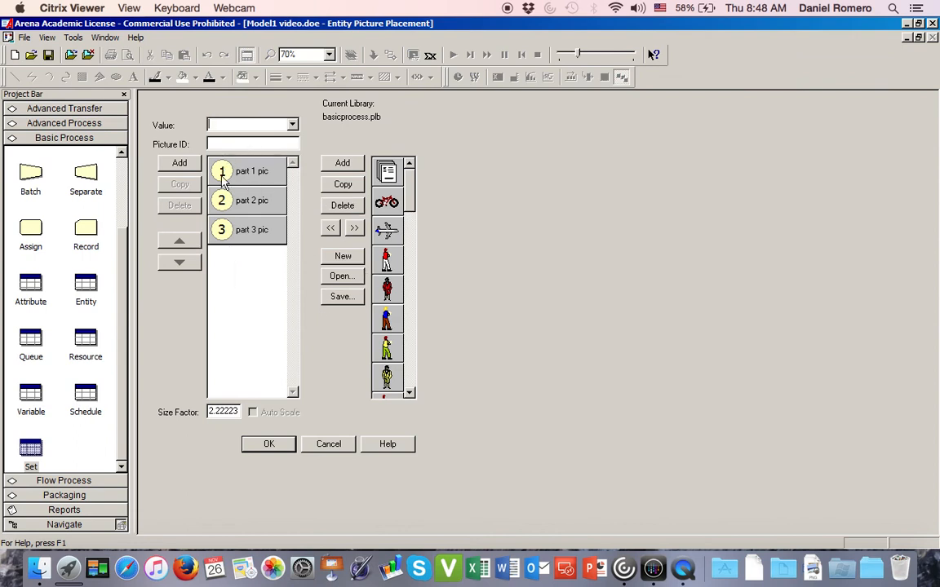
{"action": "left_click", "coordinate": [223, 180]}
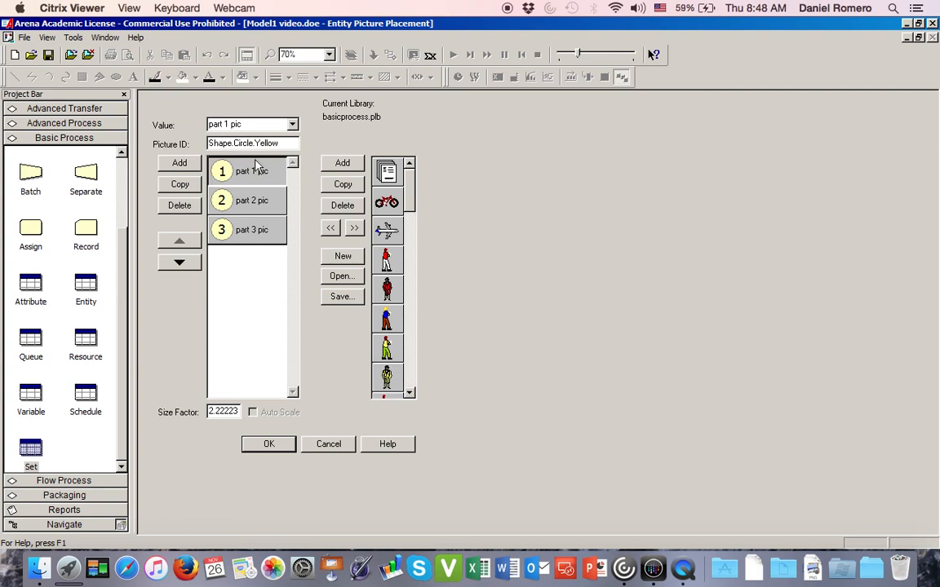
{"action": "left_click", "coordinate": [261, 203]}
{"action": "left_click", "coordinate": [266, 232]}
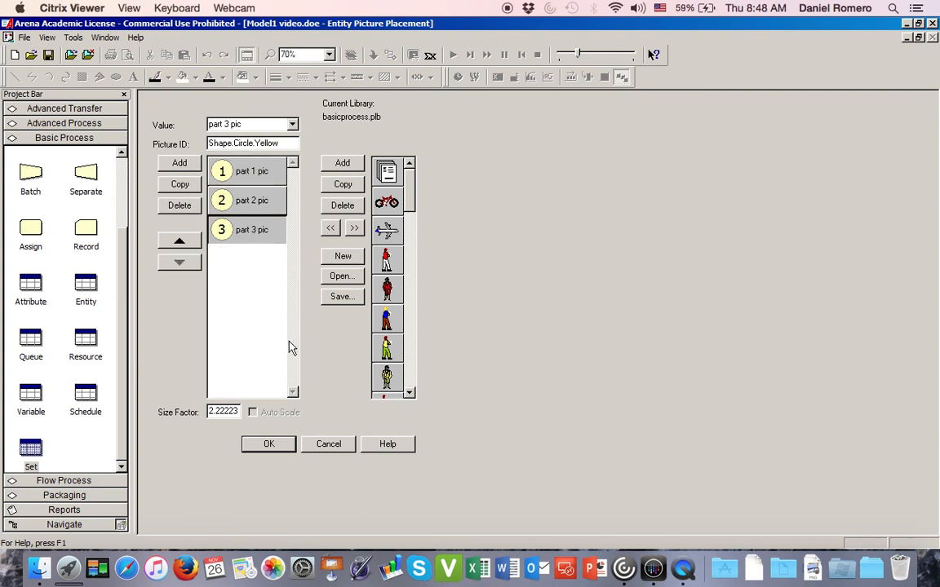
{"action": "left_click", "coordinate": [268, 444]}
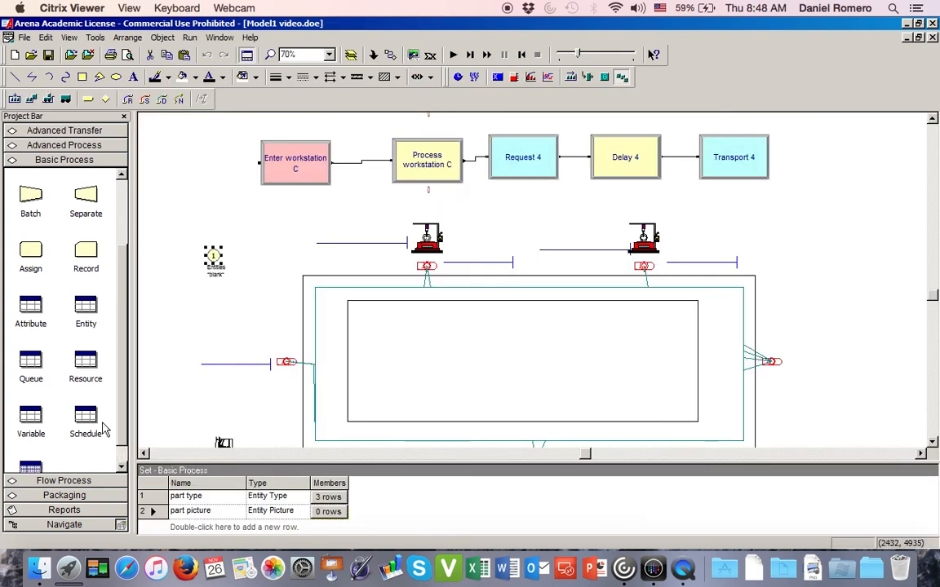
- Add part 1 pic as the first member of the part picture set, widening the Picture Name column
{"action": "left_click", "coordinate": [33, 466]}
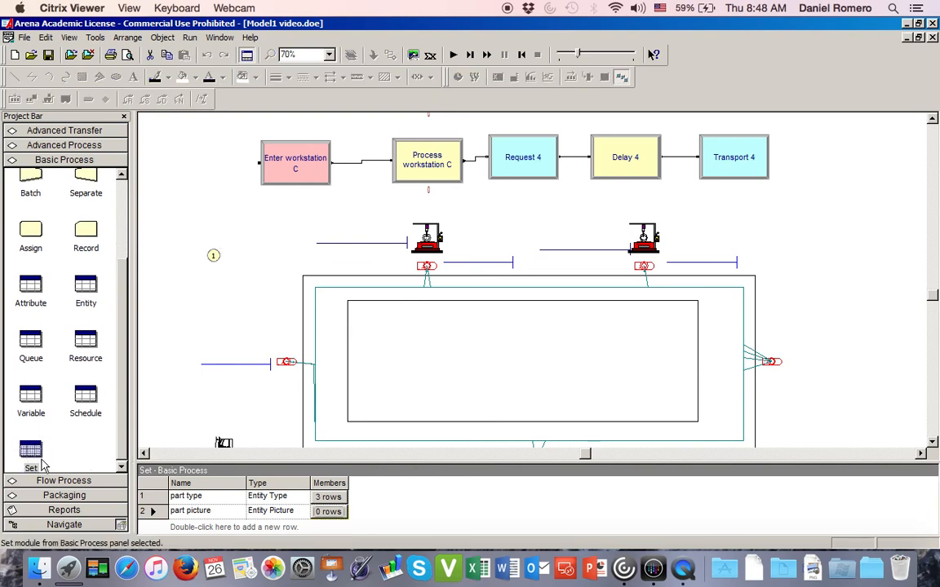
{"action": "left_click", "coordinate": [328, 511]}
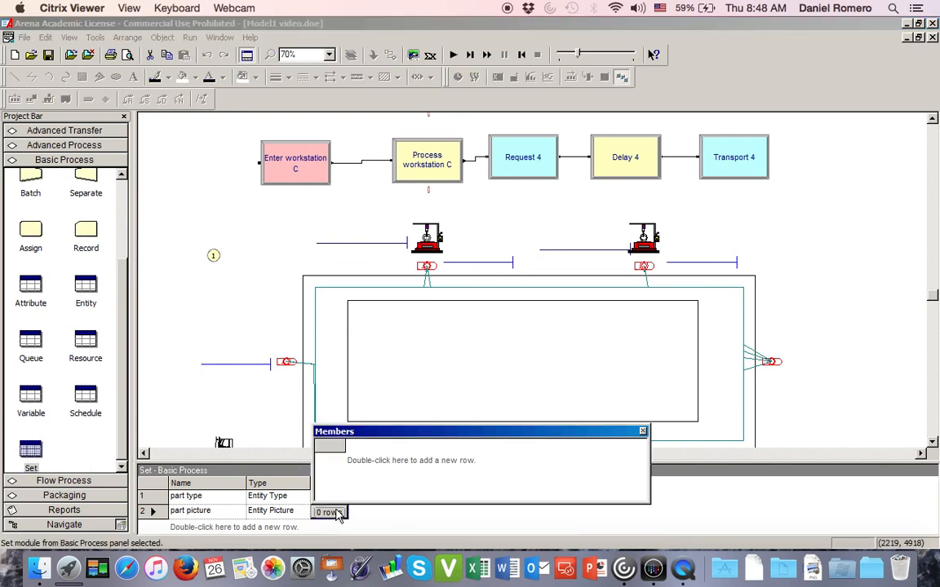
{"action": "double_click", "coordinate": [370, 461]}
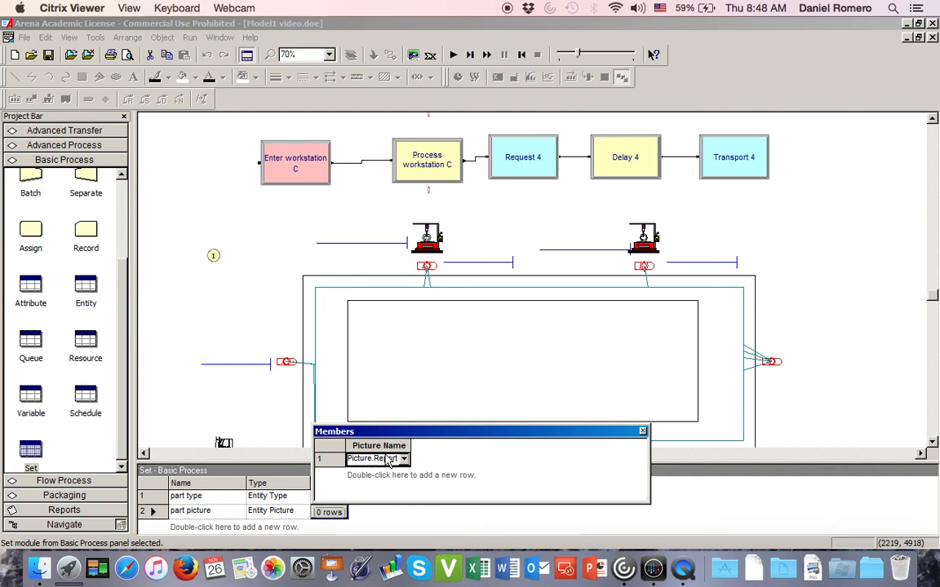
{"action": "left_click", "coordinate": [394, 459]}
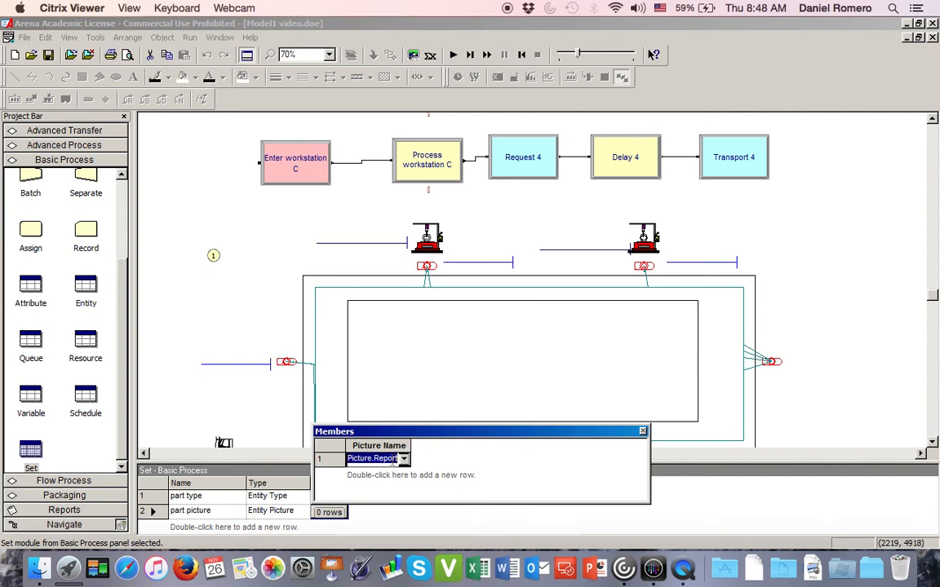
{"action": "left_click_drag", "start_coordinate": [409, 445], "coordinate": [454, 437]}
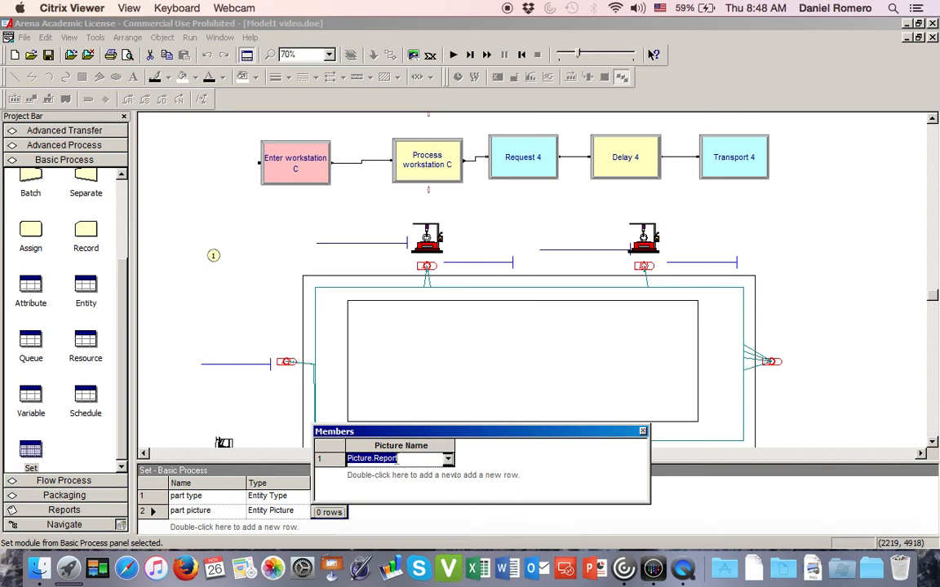
{"action": "type", "text": "part 1 pic"}
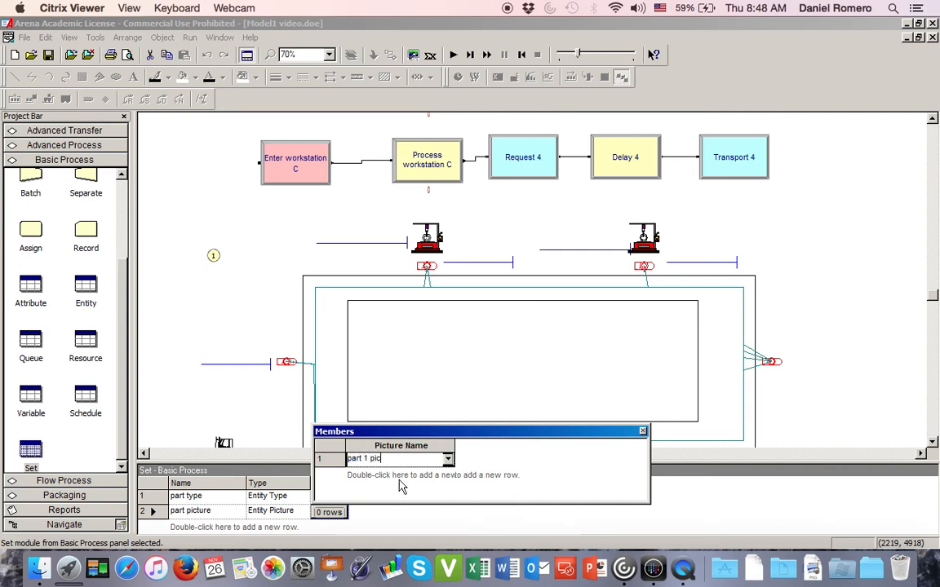
- Add part 2 pic as the second member of the part picture set
{"action": "double_click", "coordinate": [395, 476]}
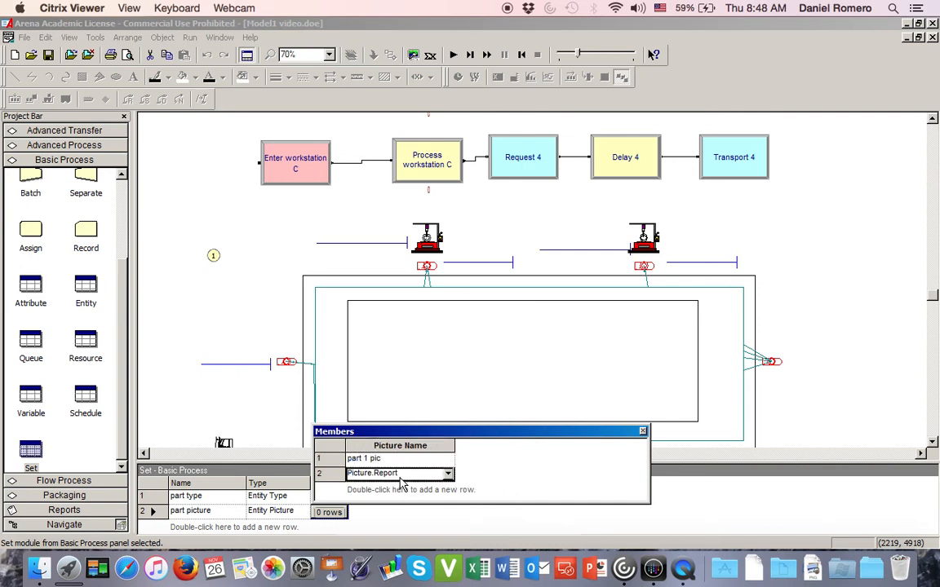
{"action": "left_click", "coordinate": [394, 474]}
{"action": "double_click", "coordinate": [396, 473]}
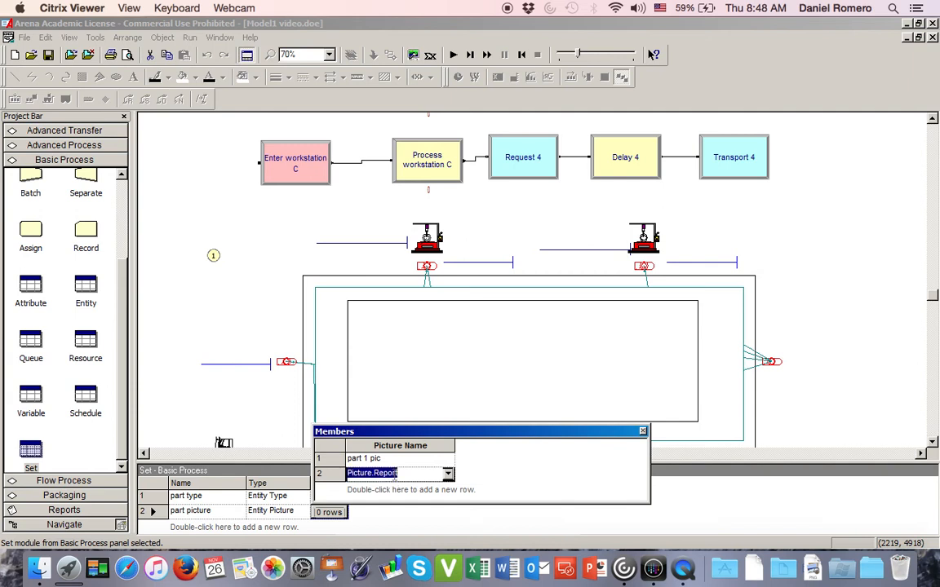
{"action": "type", "text": "part"}
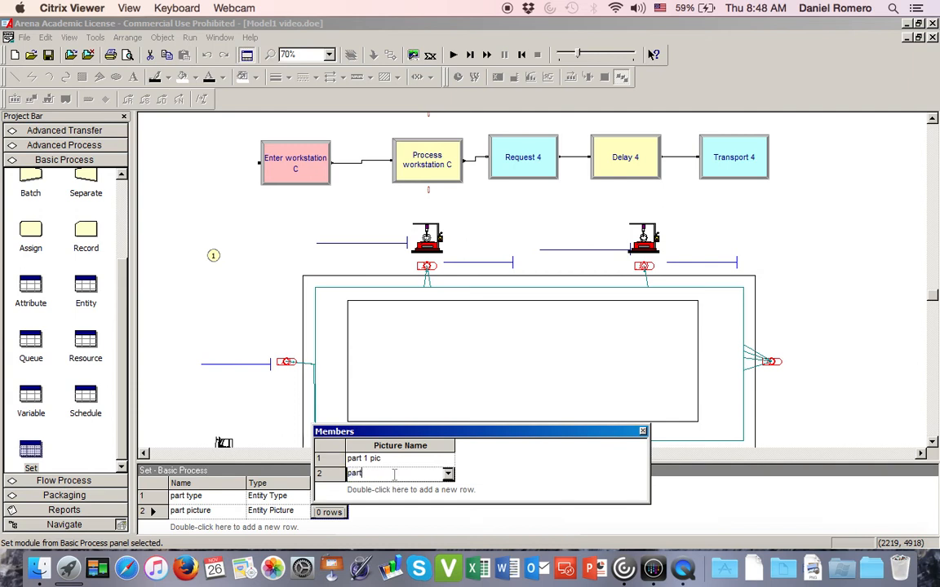
{"action": "type", "text": " 2 pic"}
- Add part 3 pic as the third member of the part picture set and close its member list
{"action": "double_click", "coordinate": [399, 490]}
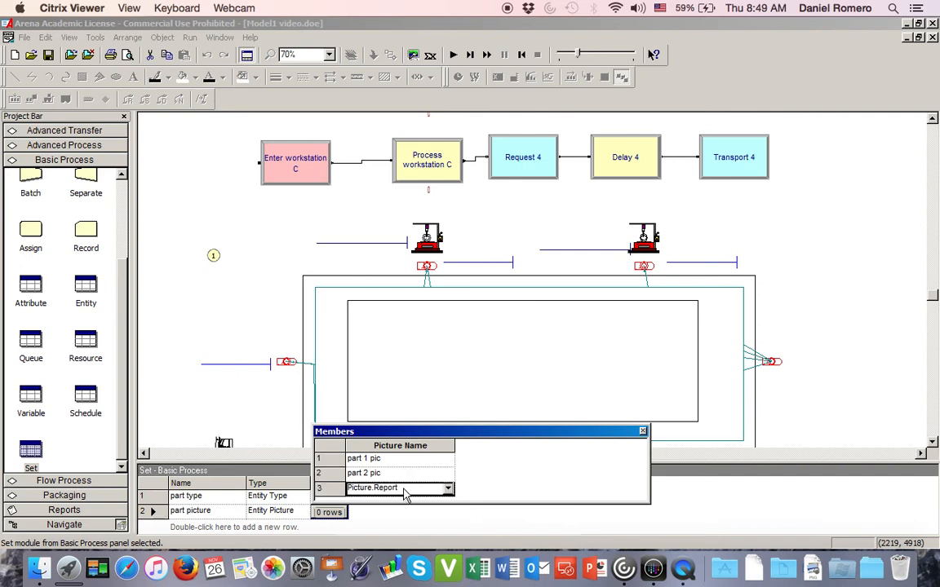
{"action": "type", "text": "pa"}
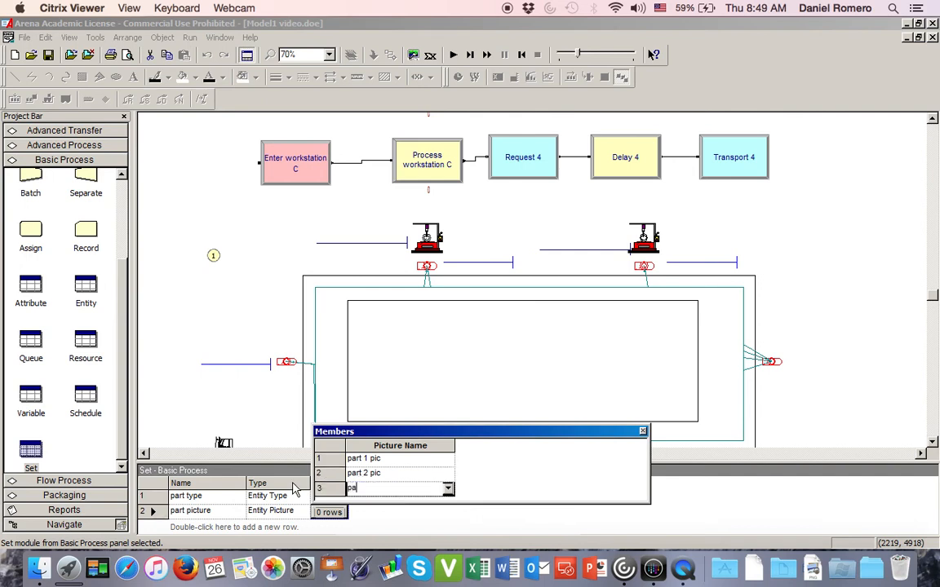
{"action": "type", "text": "rt 3 pic"}
{"action": "left_click", "coordinate": [644, 434]}
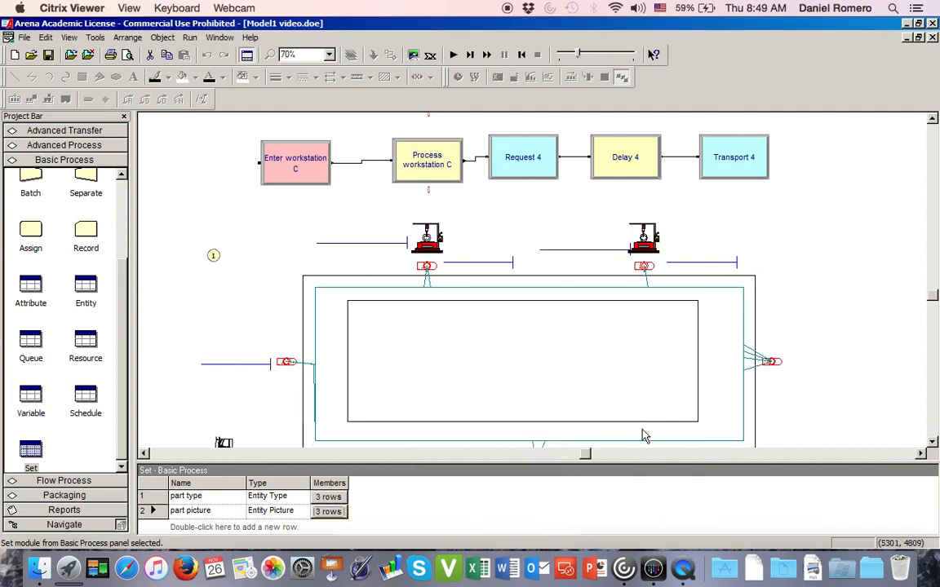
- Add a "Workstation A" text label in regular 16-point Tahoma, centred above the upper-left machine of the layout
{"action": "scroll", "coordinate": [228, 408], "scroll_direction": "down", "scroll_amount": 3}
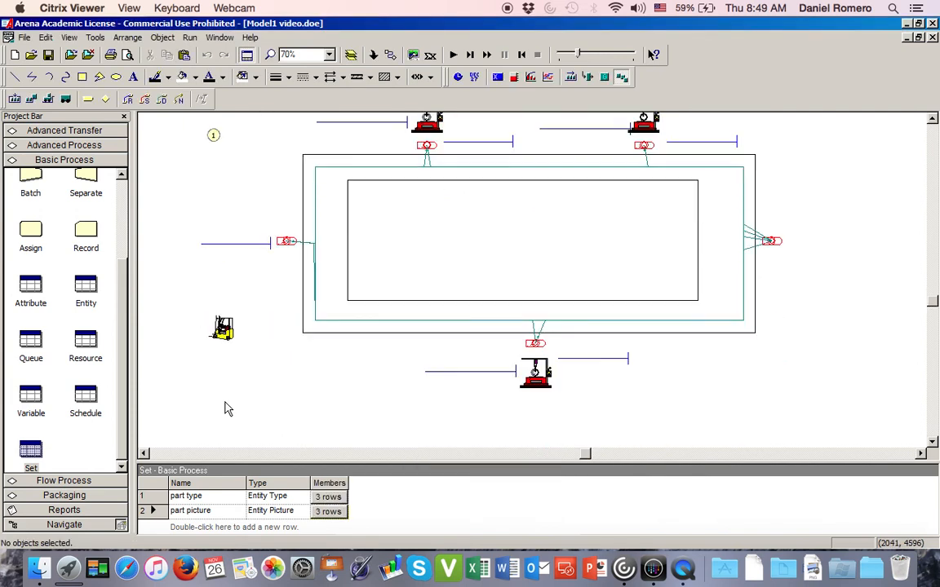
{"action": "scroll", "coordinate": [270, 270], "scroll_direction": "up", "scroll_amount": 2}
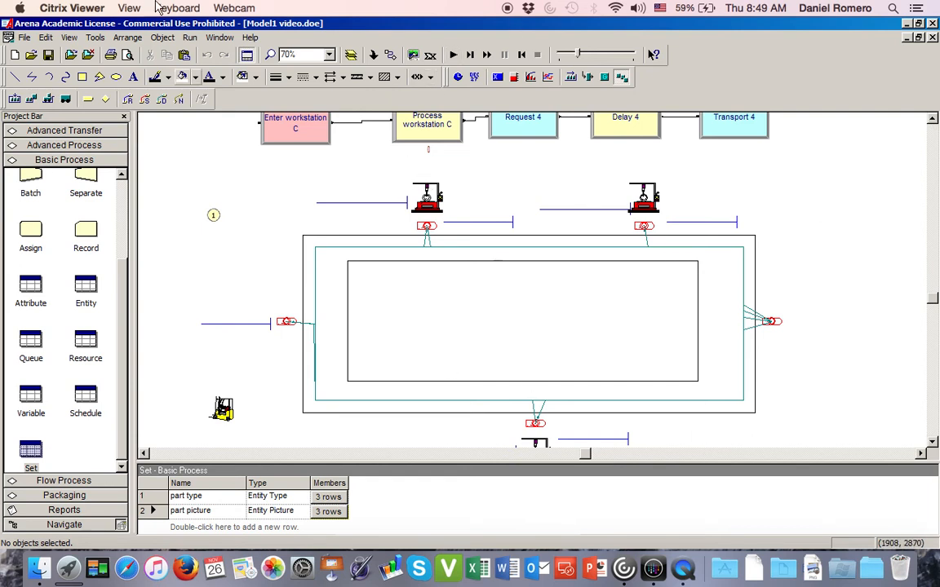
{"action": "left_click", "coordinate": [132, 78]}
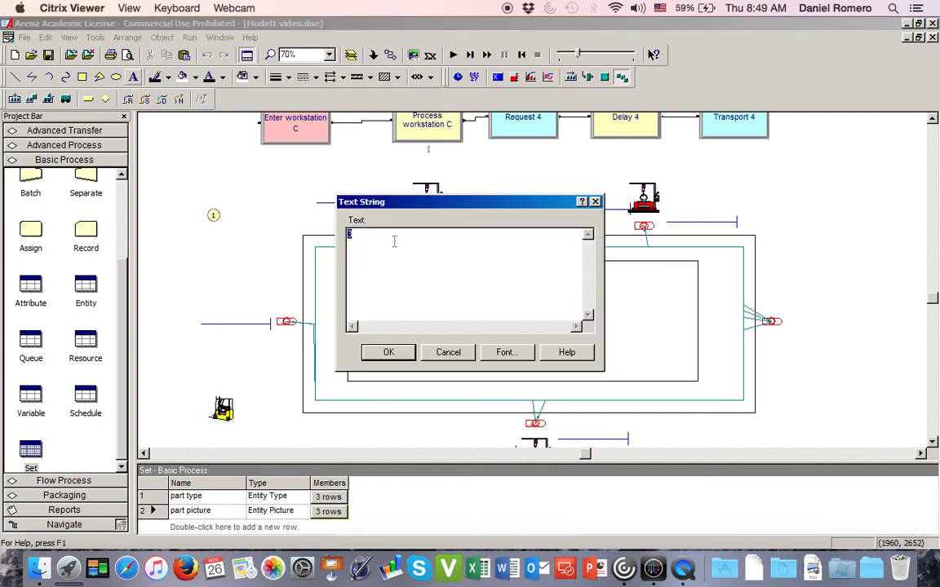
{"action": "type", "text": "Workstation A"}
{"action": "left_click", "coordinate": [504, 350]}
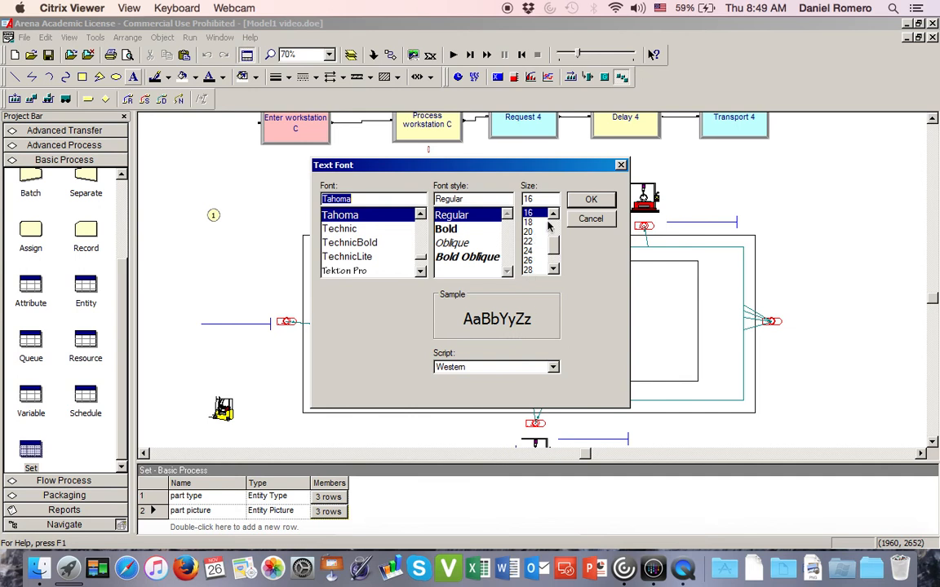
{"action": "left_click", "coordinate": [591, 200]}
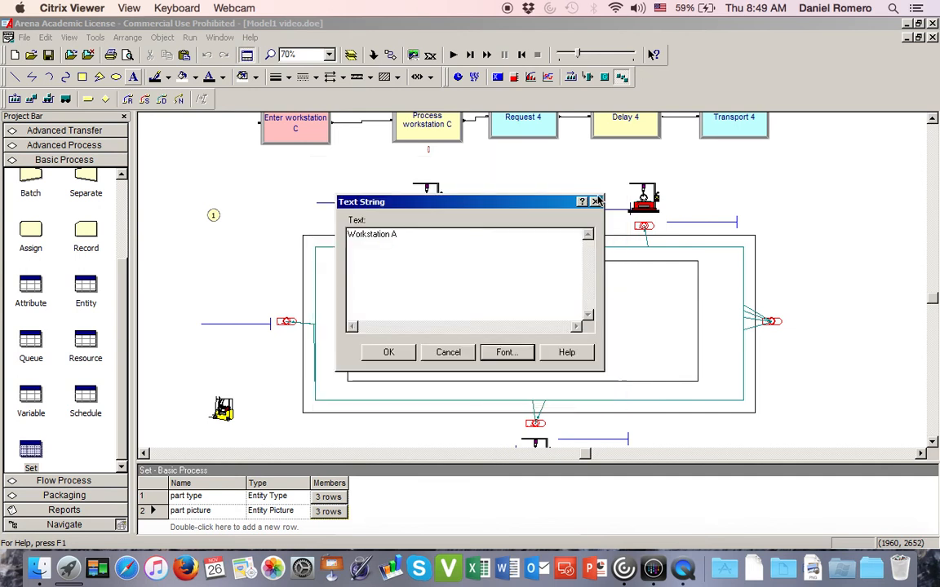
{"action": "left_click", "coordinate": [390, 352]}
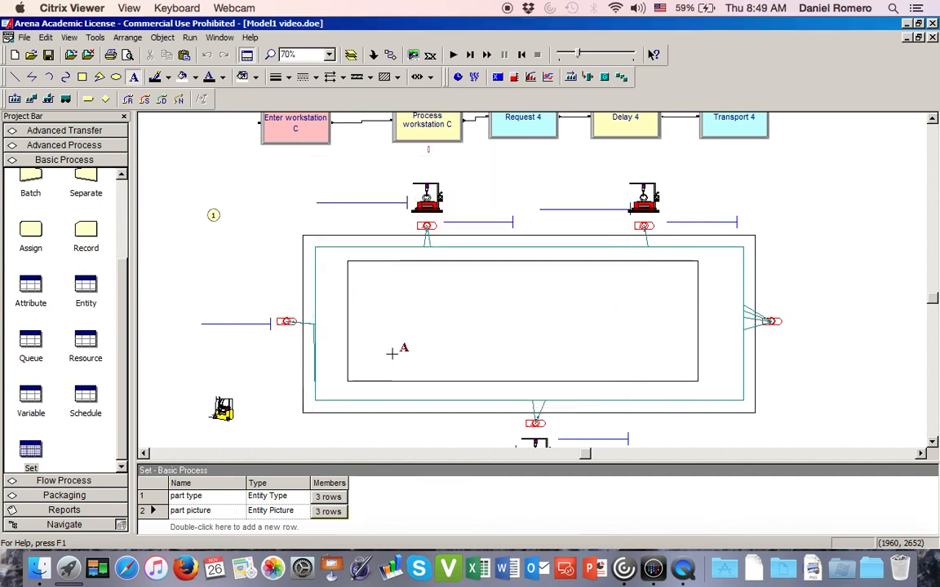
{"action": "left_click", "coordinate": [399, 173]}
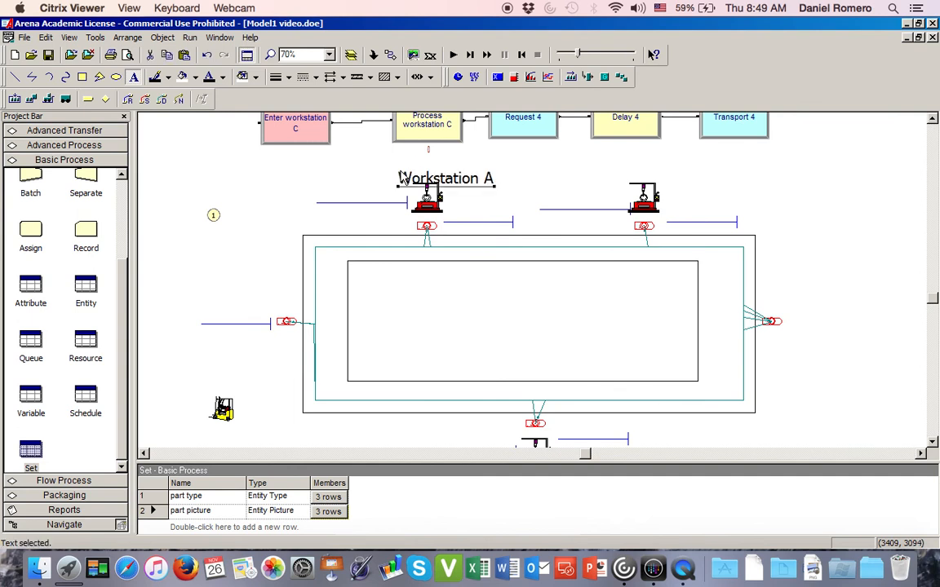
{"action": "mouse_move", "coordinate": [452, 177]}
{"action": "left_mouse_down"}
{"action": "mouse_move", "coordinate": [445, 171]}
{"action": "mouse_move", "coordinate": [456, 175]}
{"action": "left_mouse_up"}
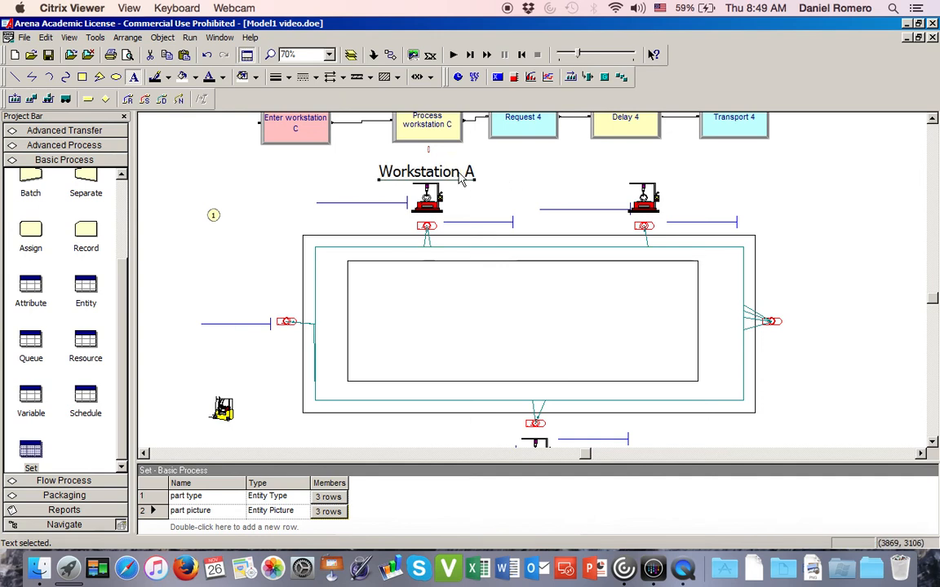
- Paste a copy of the Workstation A label above the upper-right machine, level with the original label
{"action": "left_click", "coordinate": [624, 173]}
{"action": "key", "text": "ctrl+v"}
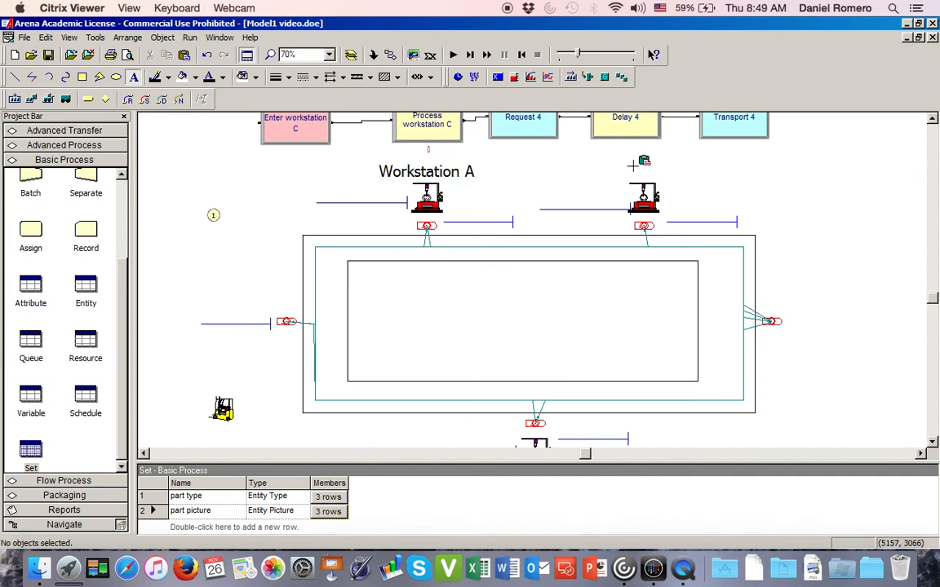
{"action": "left_click", "coordinate": [602, 161]}
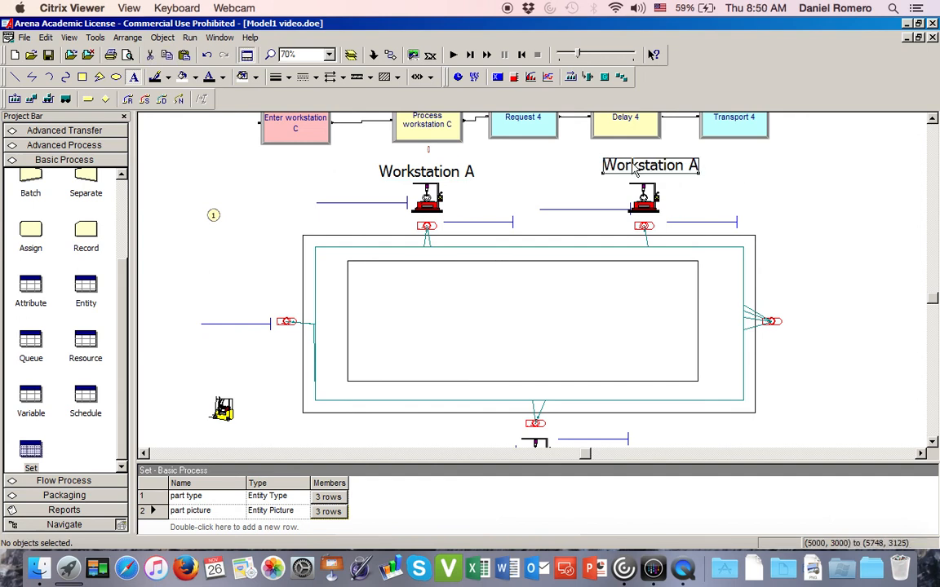
{"action": "left_click_drag", "start_coordinate": [633, 164], "coordinate": [632, 164]}
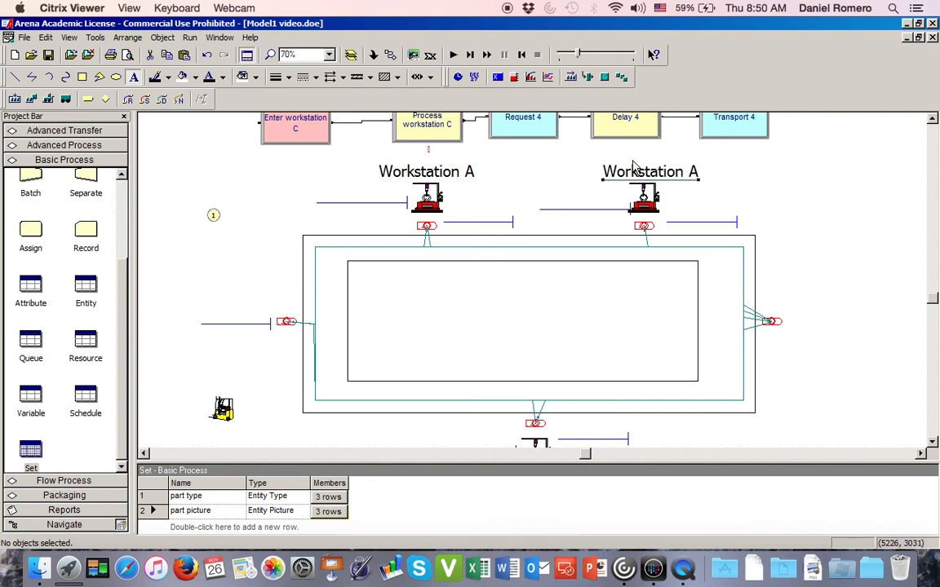
{"action": "double_click", "coordinate": [632, 170]}
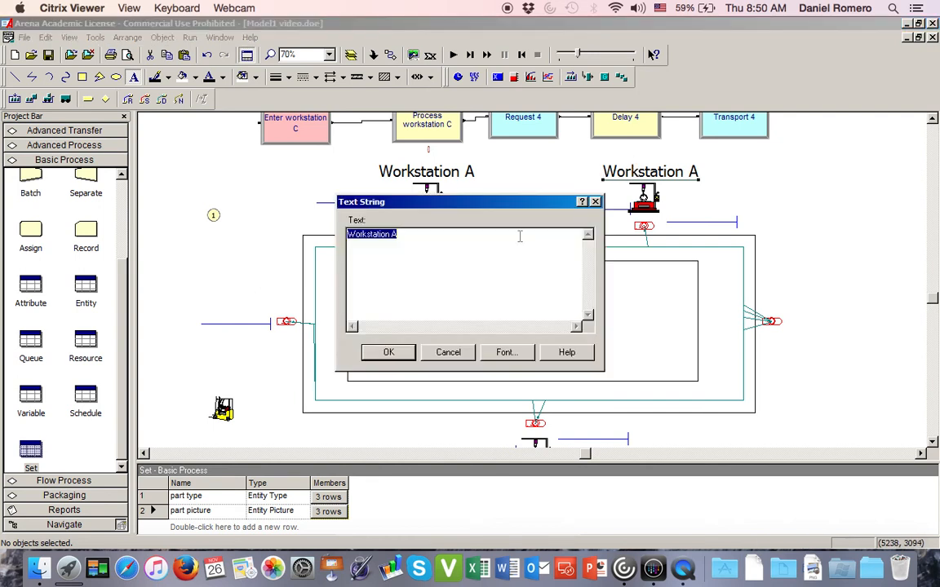
{"action": "left_click", "coordinate": [448, 241]}
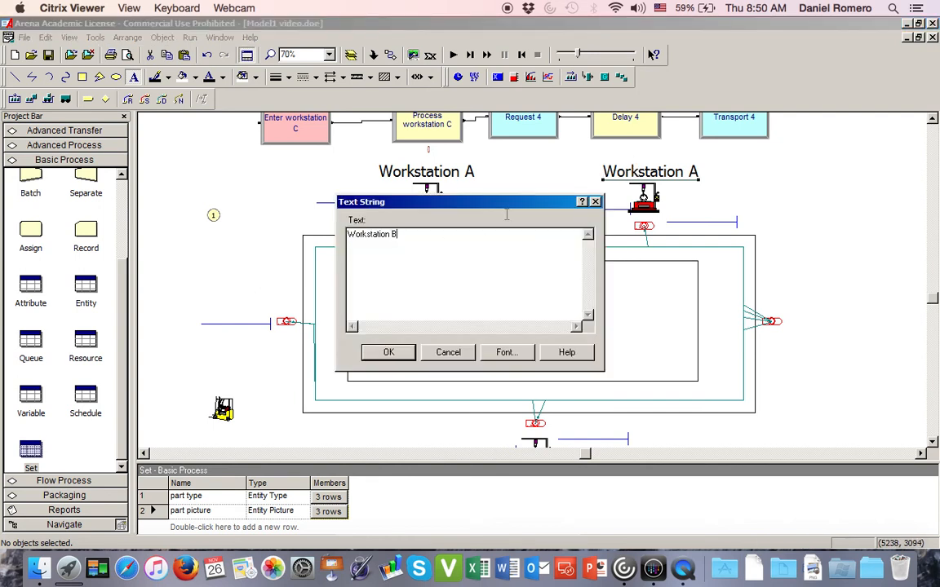
{"action": "left_click", "coordinate": [595, 201]}
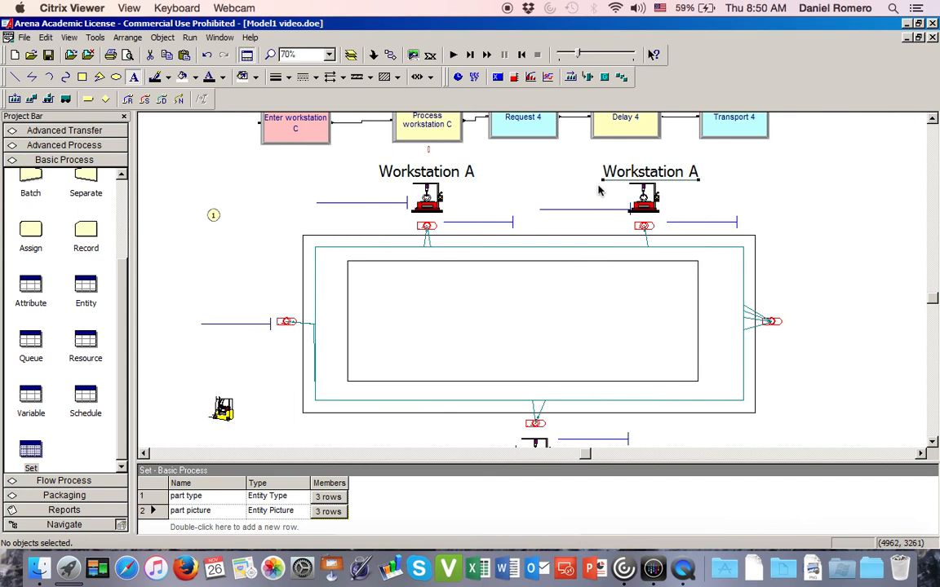
- Change the copied label above the upper-right machine to "Workstation B"
{"action": "double_click", "coordinate": [610, 168]}
{"action": "key", "text": "ctrl+c"}
{"action": "left_click", "coordinate": [493, 238]}
{"action": "type", "text": "B"}
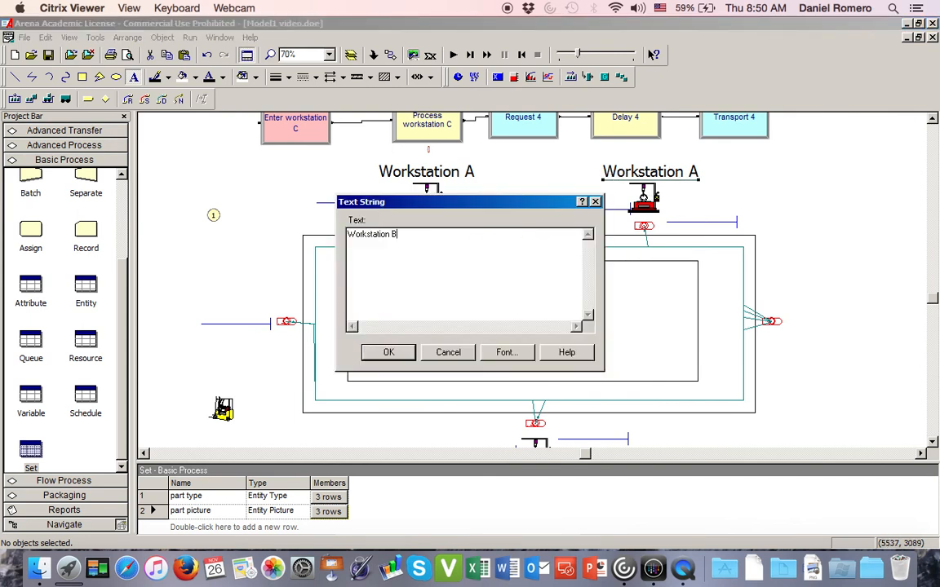
{"action": "left_click", "coordinate": [388, 354]}
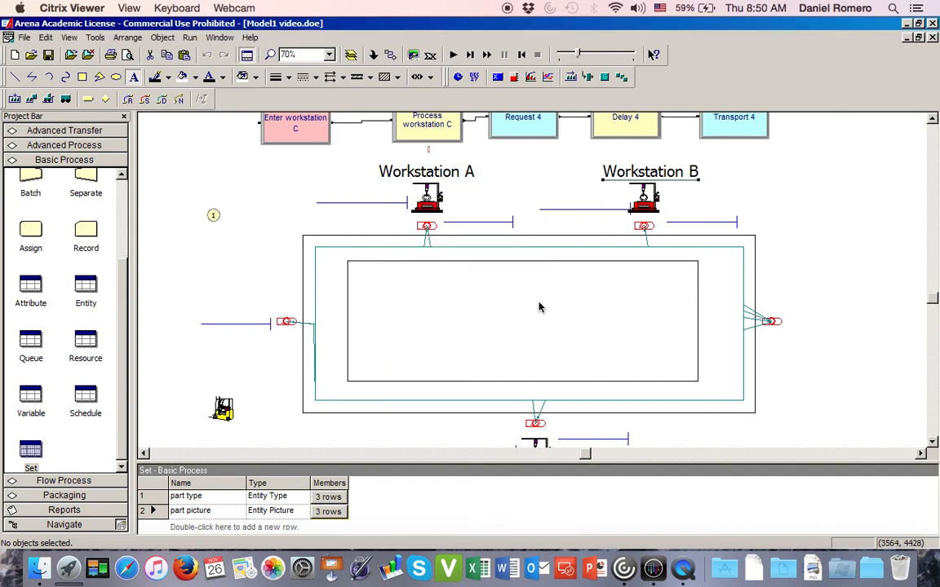
- Paste another label copy beside the station at the layout's right end and change its text to "Exit"
{"action": "scroll", "coordinate": [644, 357], "scroll_direction": "down", "scroll_amount": 1}
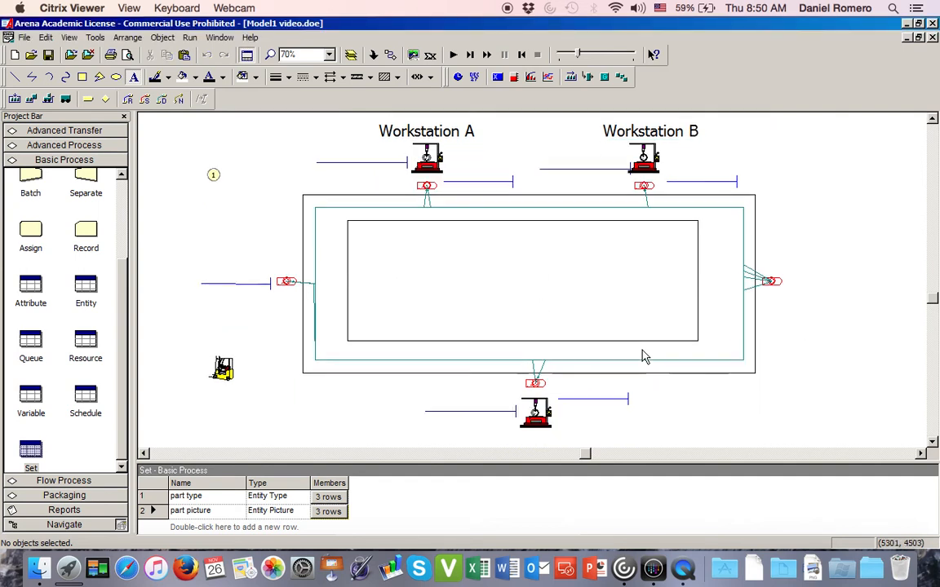
{"action": "key", "text": "ctrl+v"}
{"action": "left_click", "coordinate": [791, 281]}
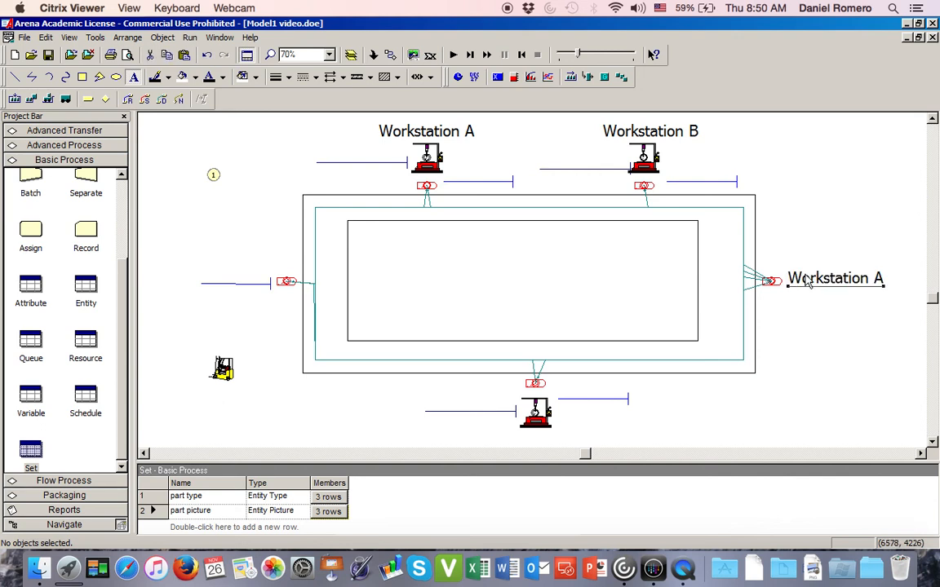
{"action": "double_click", "coordinate": [795, 280]}
{"action": "key", "text": "ctrl+c"}
{"action": "type", "text": "Exit"}
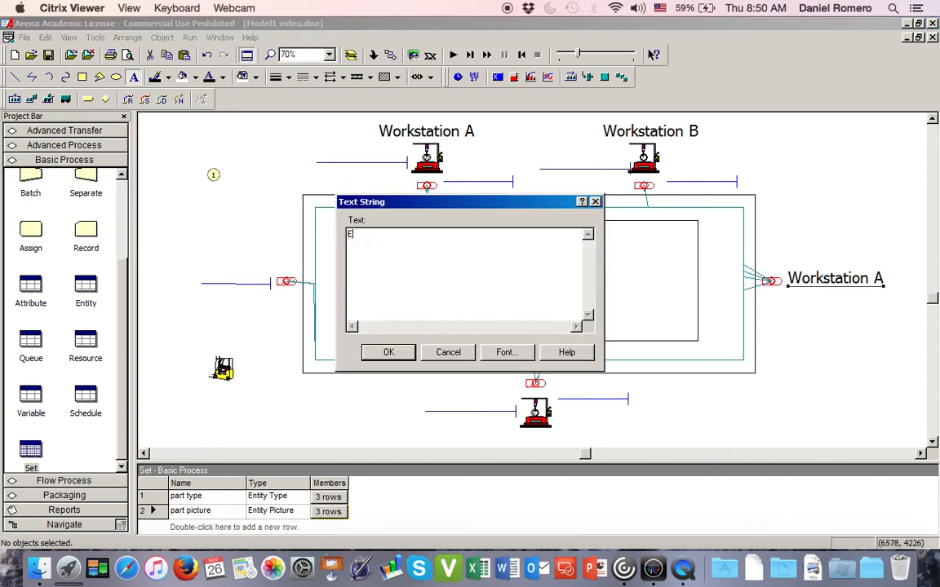
{"action": "left_click", "coordinate": [396, 353]}
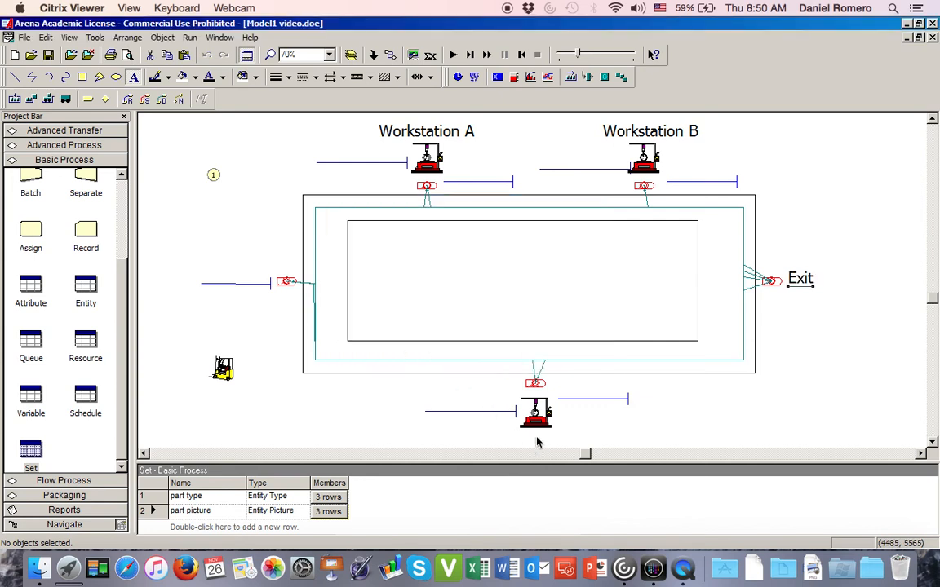
- Paste a label copy beneath the lower machine and change its text to "Workstation C"
{"action": "left_click_drag", "start_coordinate": [531, 414], "coordinate": [502, 432]}
{"action": "left_click", "coordinate": [501, 433]}
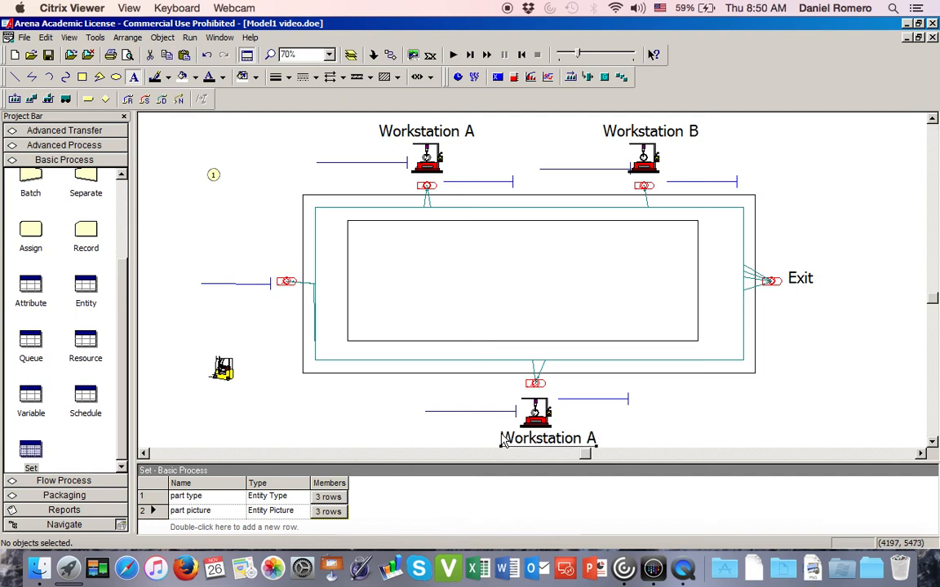
{"action": "double_click", "coordinate": [586, 439]}
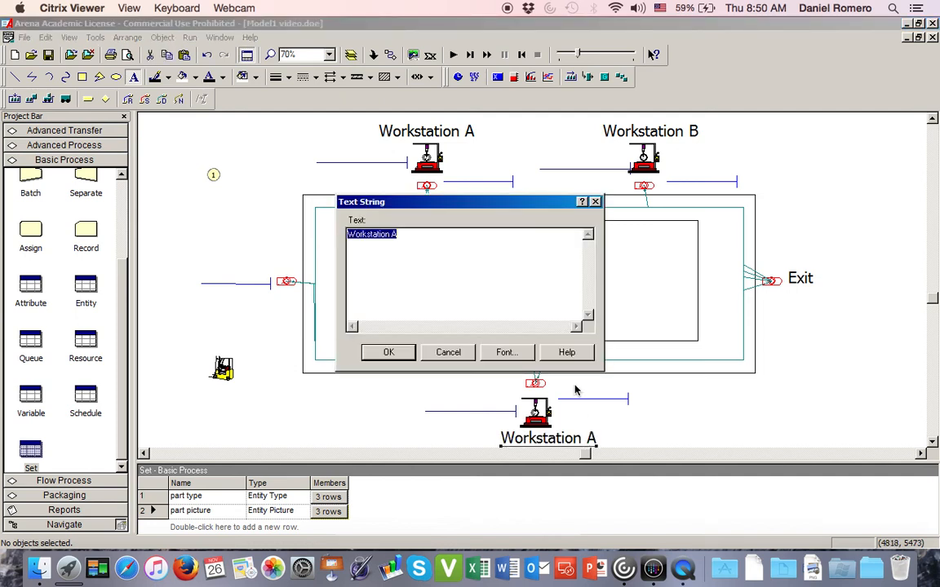
{"action": "left_click", "coordinate": [455, 244]}
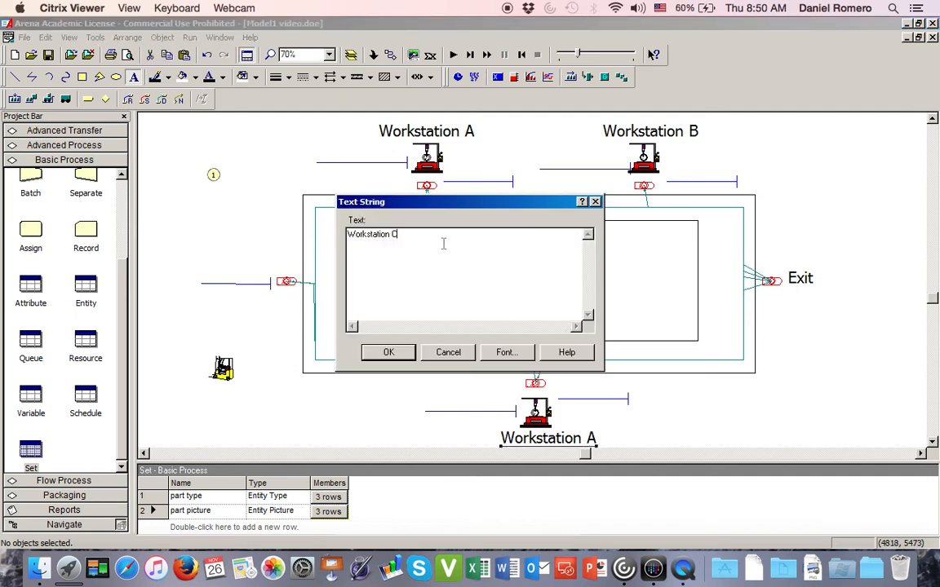
{"action": "type", "text": "C"}
{"action": "left_click", "coordinate": [374, 351]}
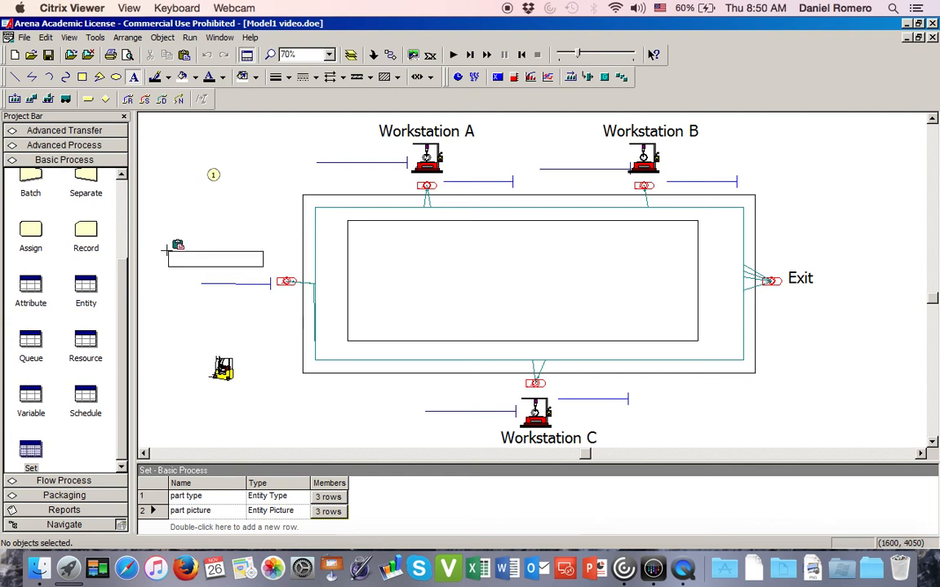
- Paste a label copy above the queue at the layout's left end and change its text to "Parts Arrival"
{"action": "left_click", "coordinate": [167, 253]}
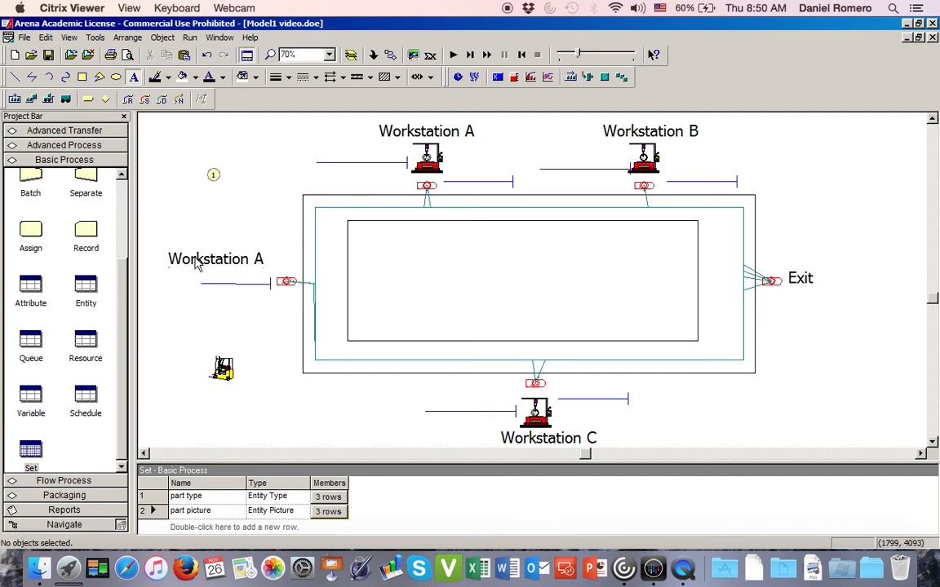
{"action": "double_click", "coordinate": [181, 258]}
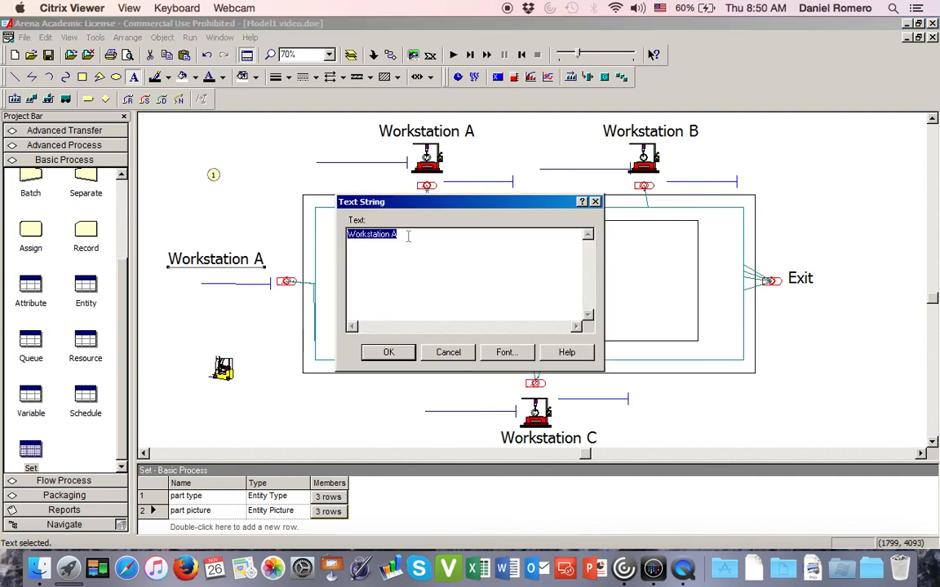
{"action": "type", "text": "Parts Arrival"}
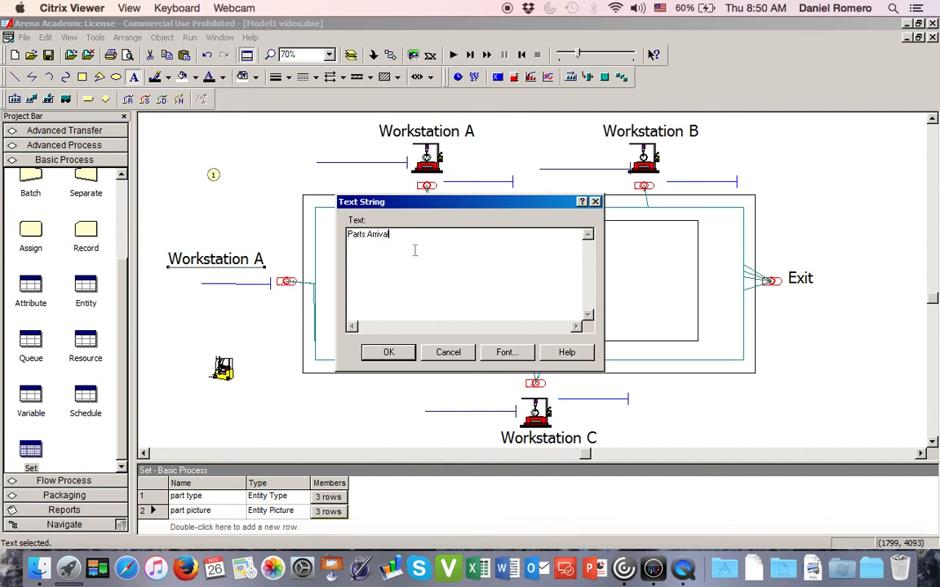
{"action": "left_click", "coordinate": [389, 352]}
{"action": "left_click", "coordinate": [264, 339]}
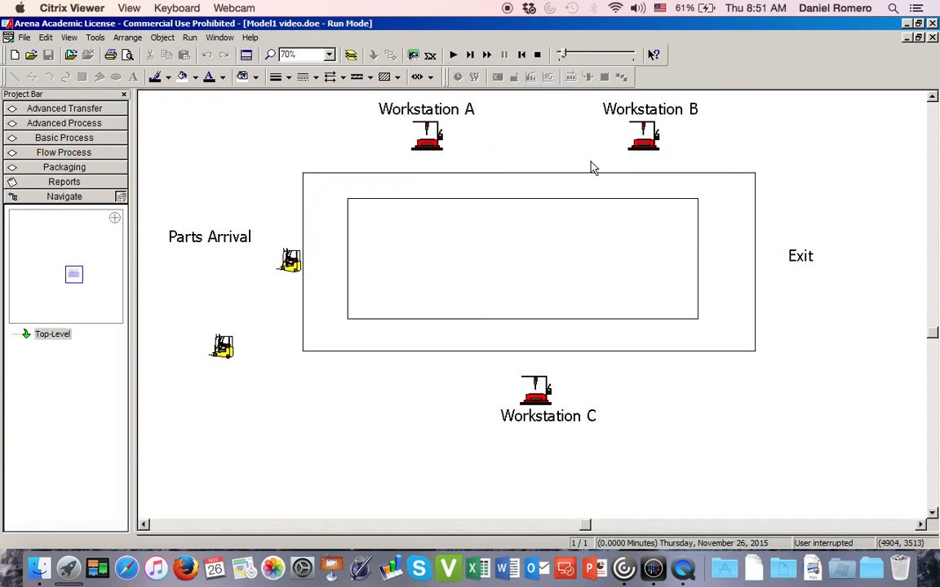
- Run the simulation to watch the part transfers with the animation speed factor set to 0.015777, and end the run
{"action": "left_click", "coordinate": [453, 55]}
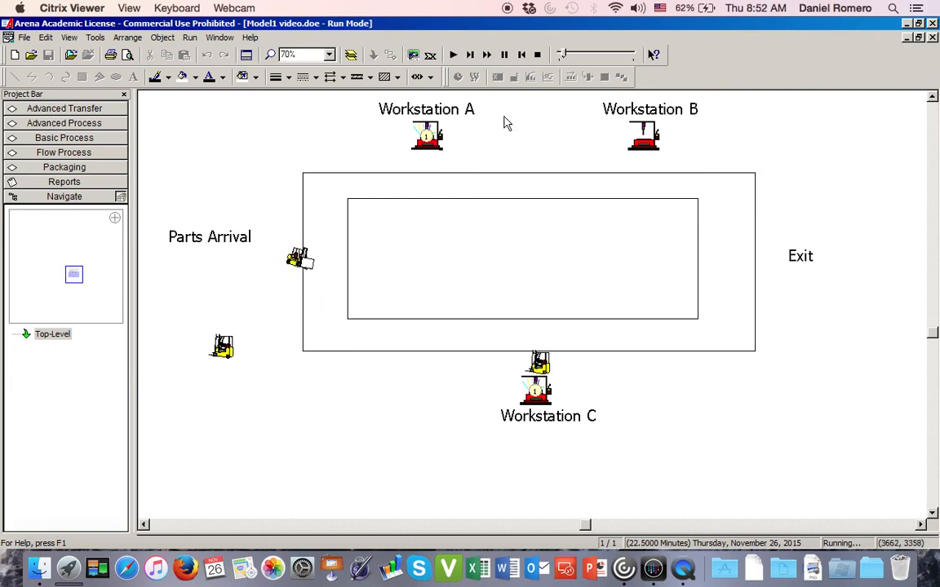
{"action": "left_click", "coordinate": [572, 55]}
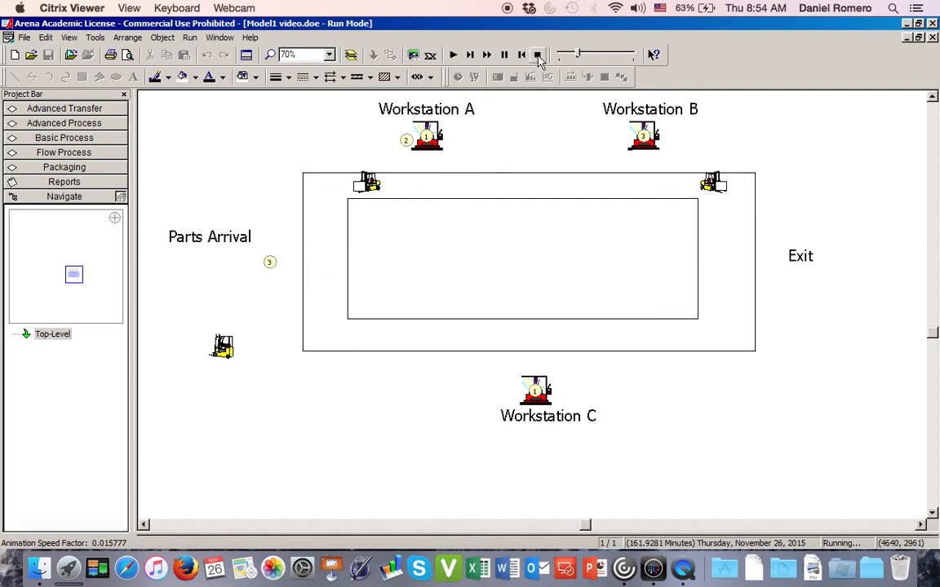
{"action": "left_click", "coordinate": [538, 55]}
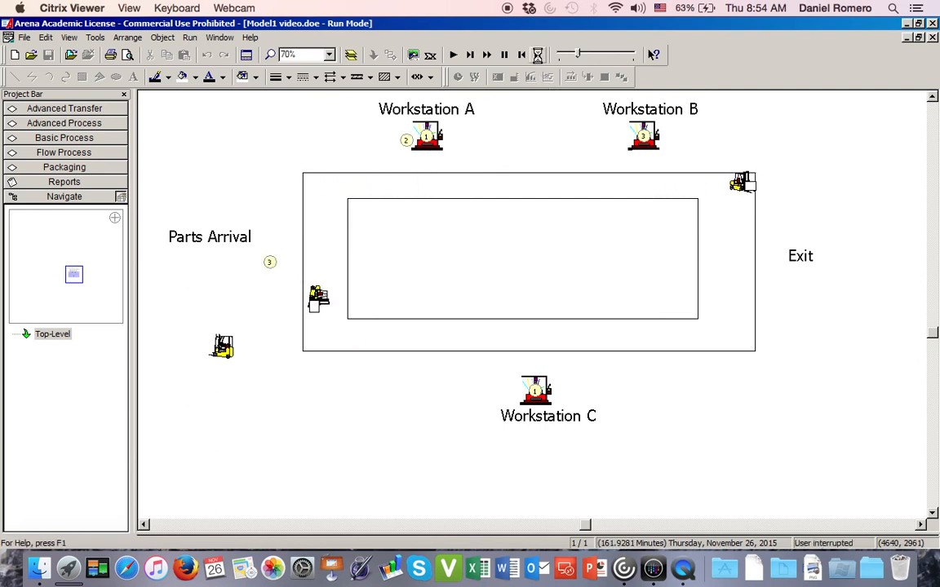